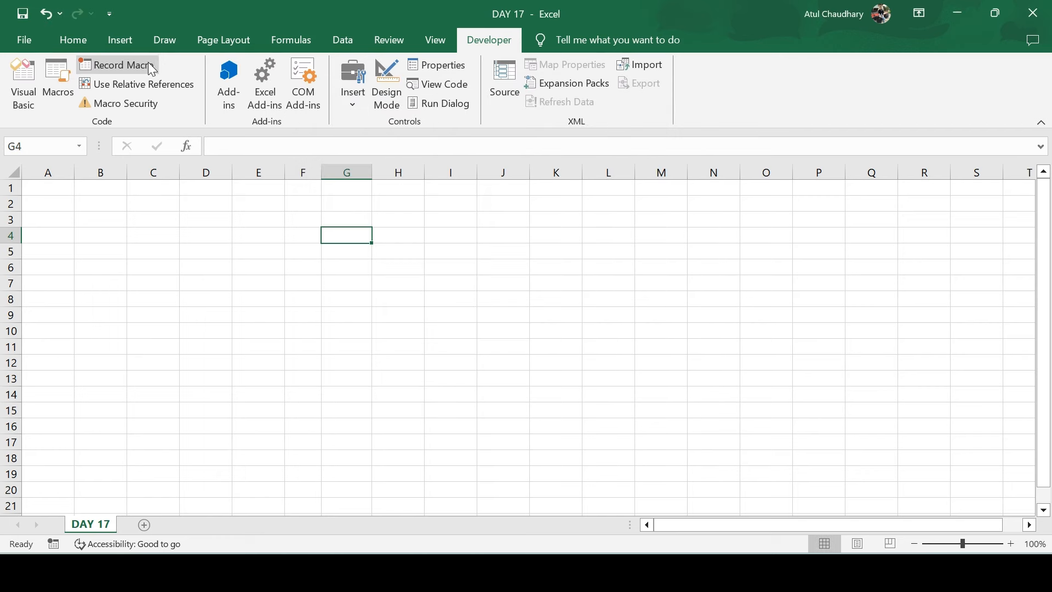
Record Macro5 with default settings, typing a first name in G4 and a surname in G5
left_click(144, 64)
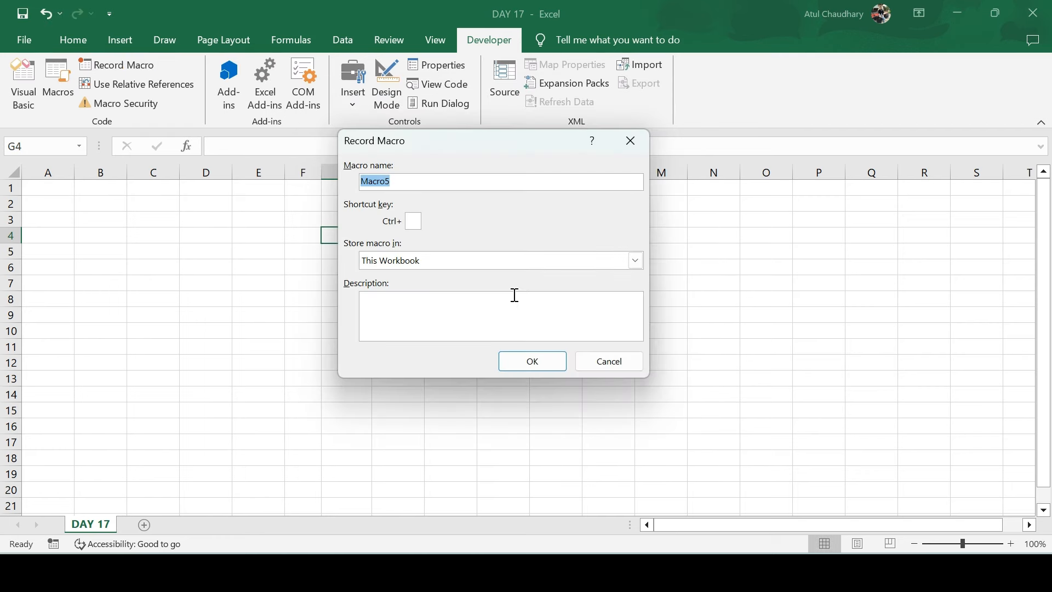
left_click(541, 359)
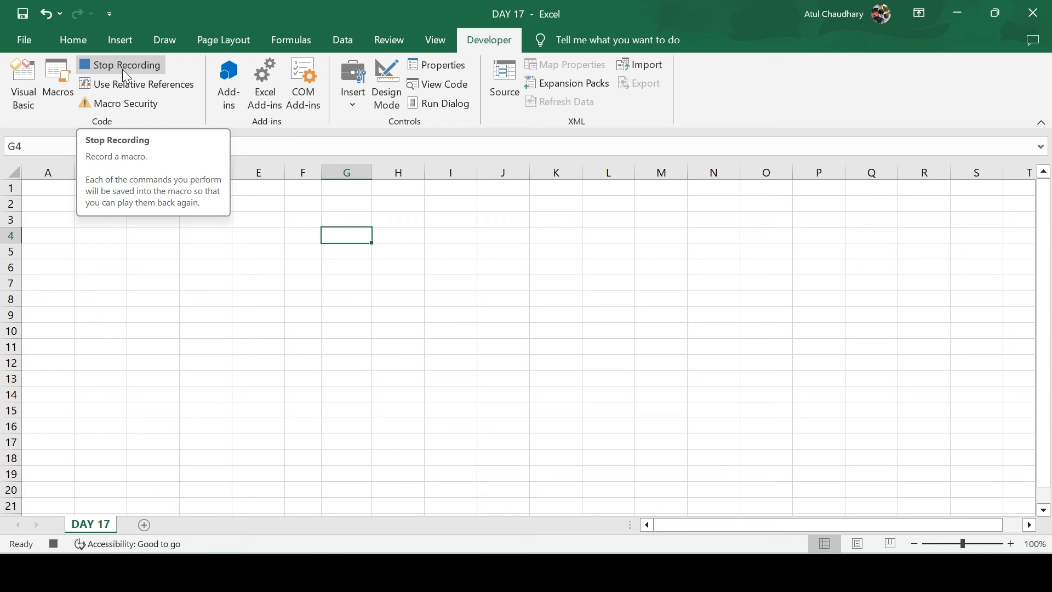
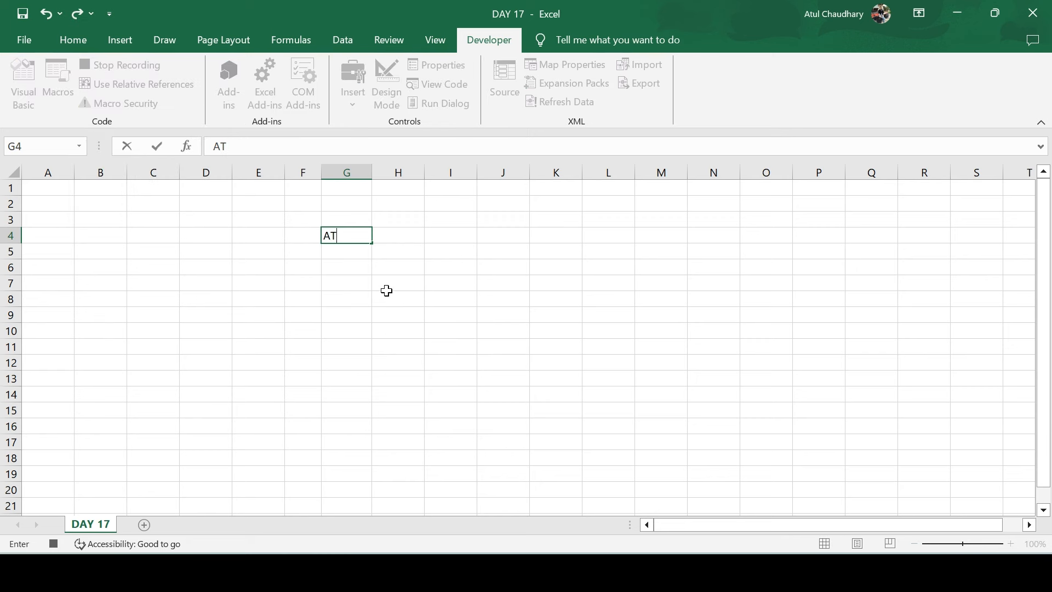
key("Return")
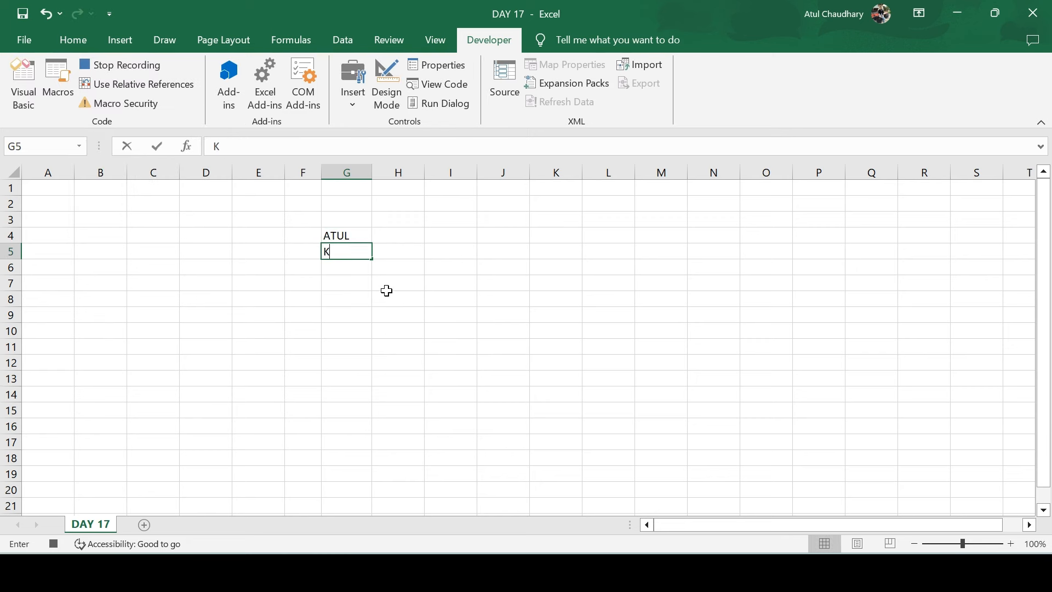
left_click(347, 235)
left_click(121, 65)
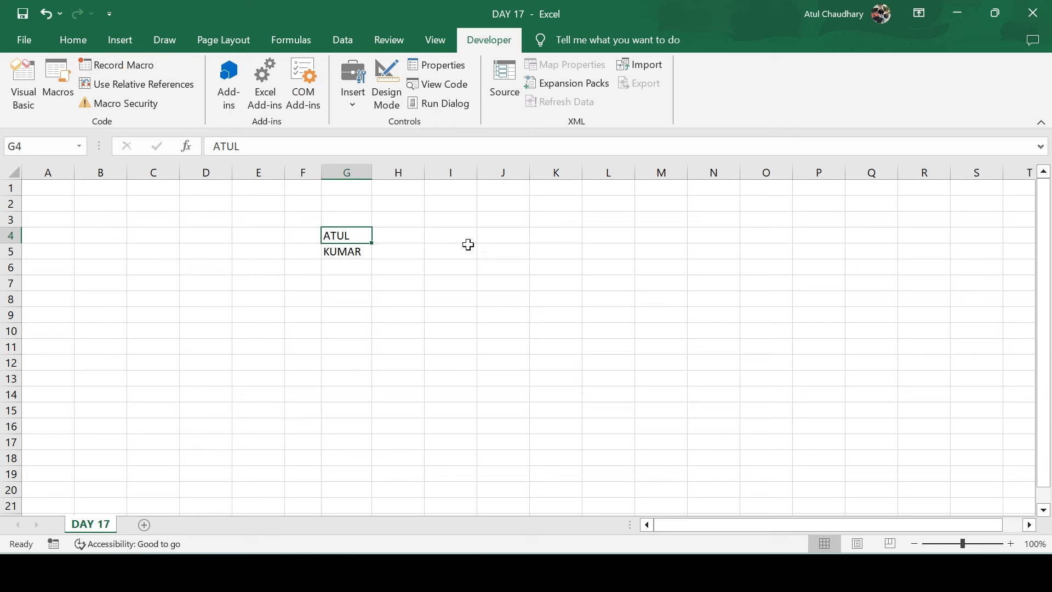
Clear G2:G10, then replay Macro5 with D2 selected so the first name lands in D2
left_click_drag(343, 204, 369, 336)
key("Delete")
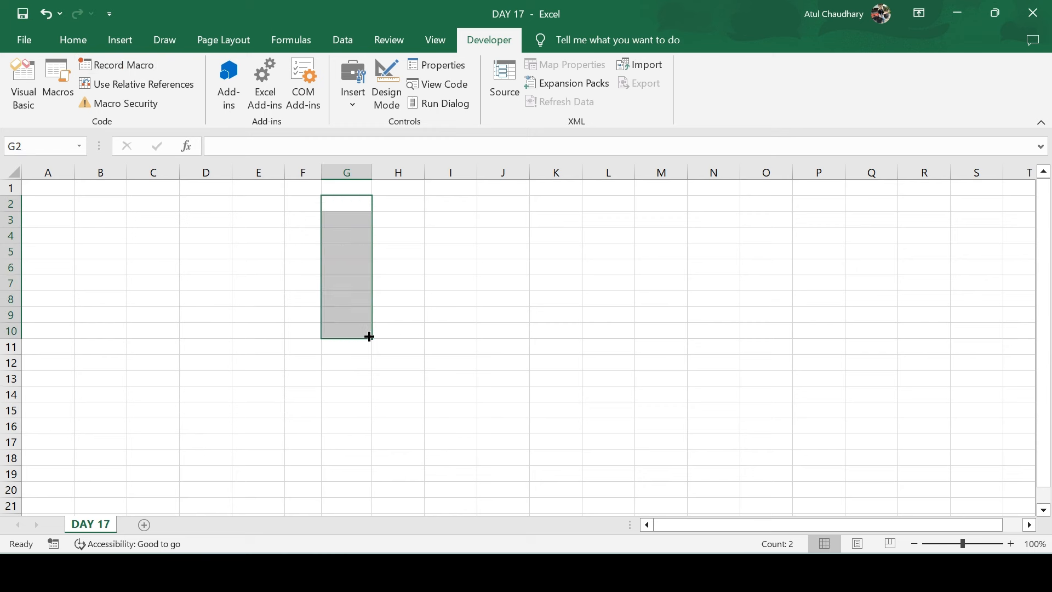
left_click(189, 207)
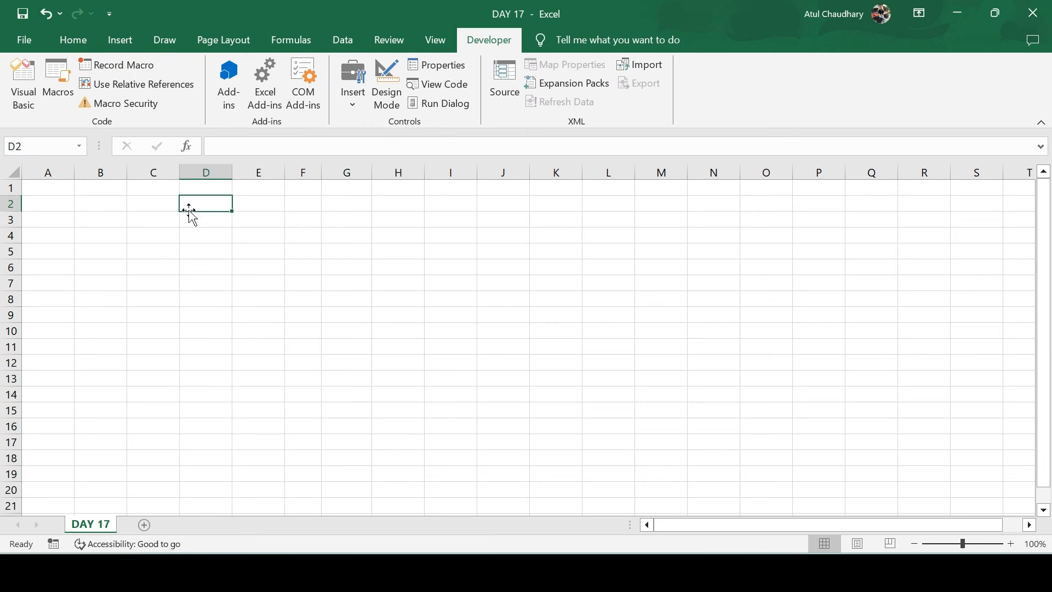
left_click(65, 85)
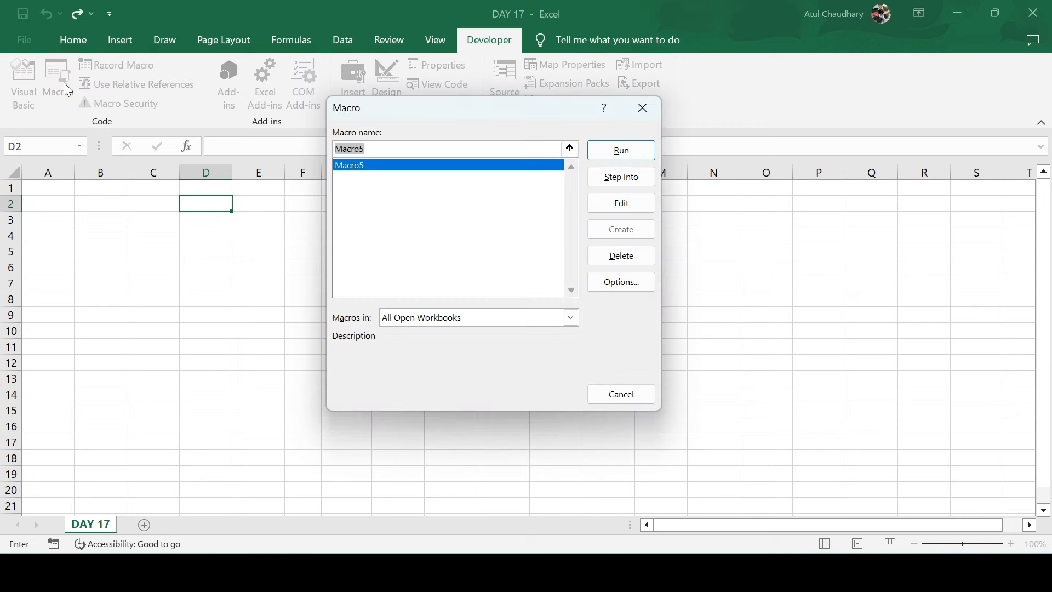
left_click(631, 151)
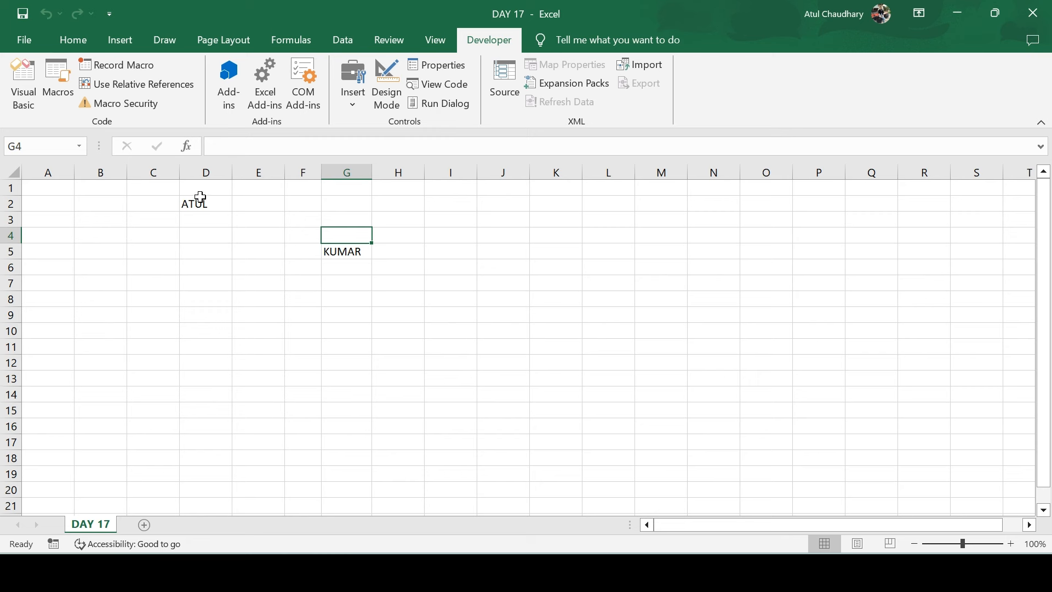
left_click(60, 94)
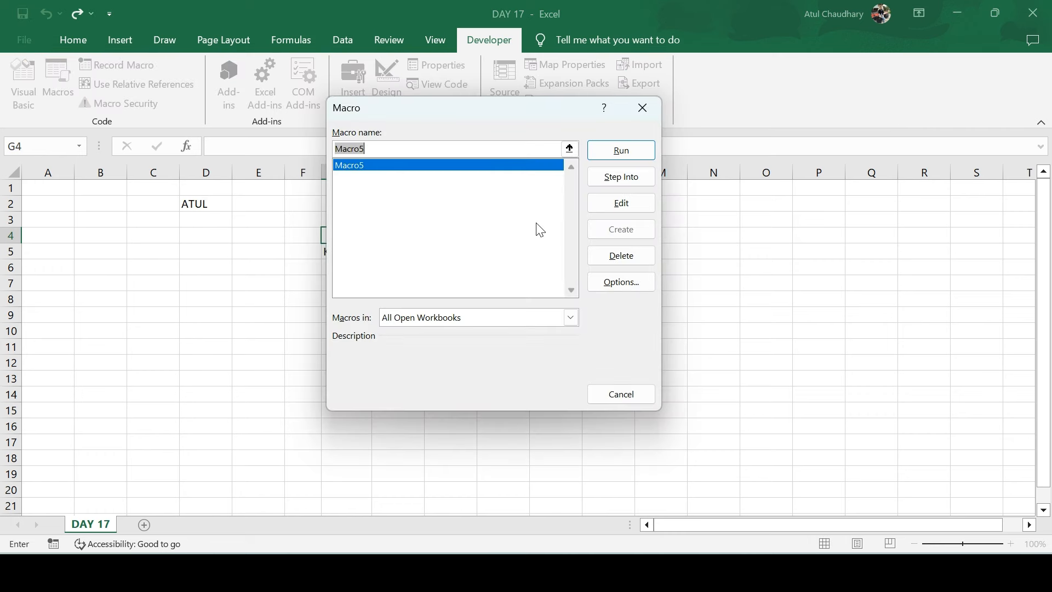
key("Escape")
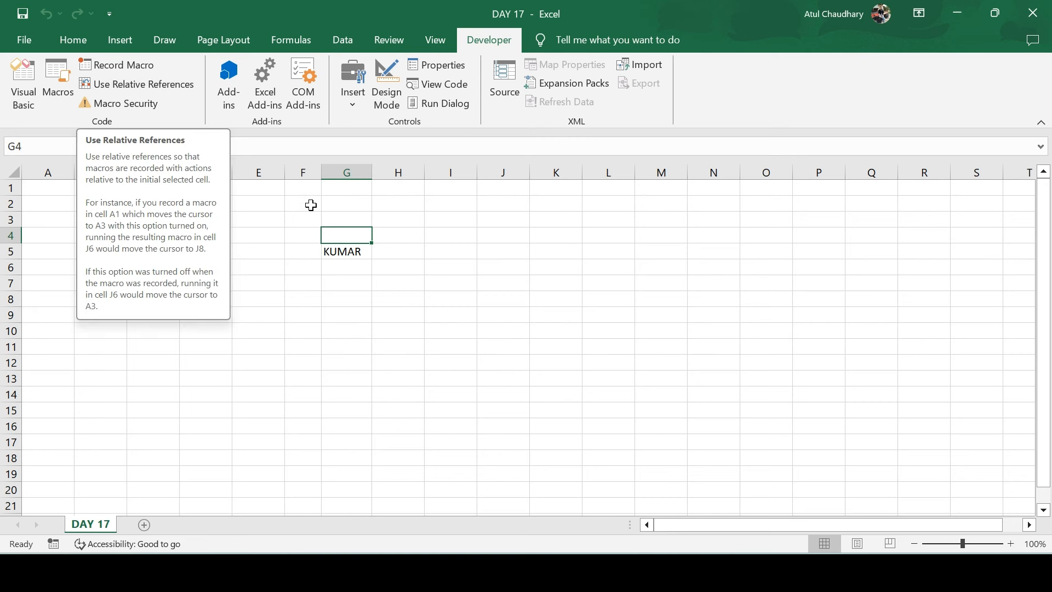
Clear the D1:H8 range holding the recorded names
left_click_drag(196, 189, 412, 306)
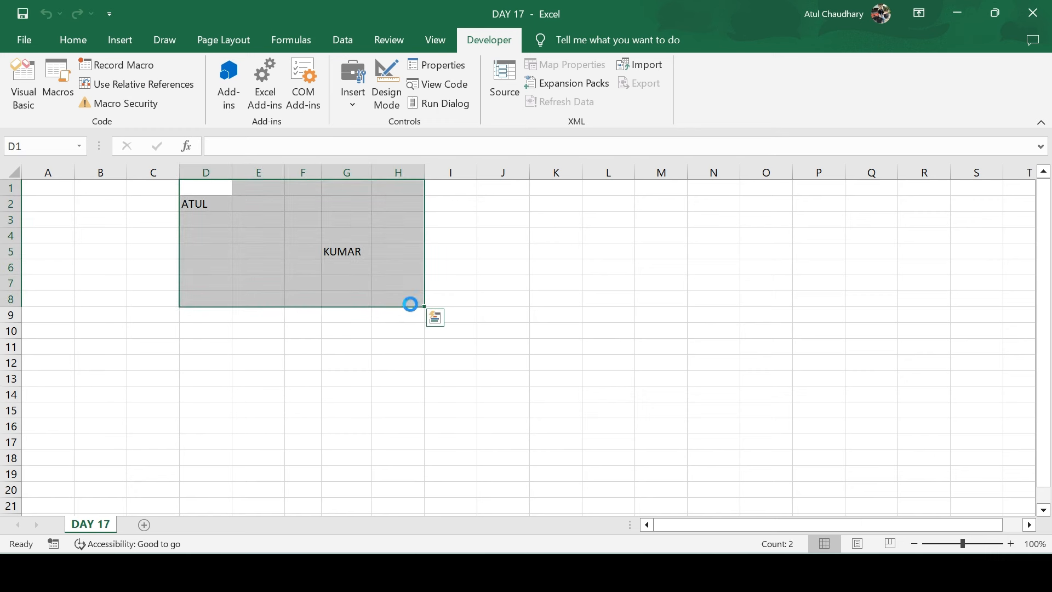
key("Delete")
left_click(505, 221)
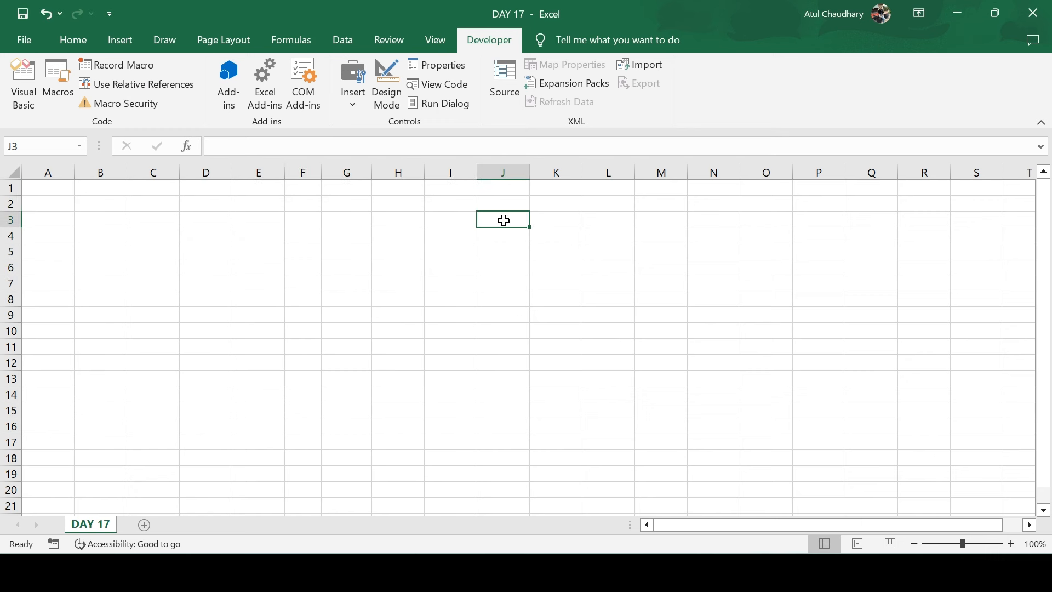
Enter the formula =SUM(K1:M1) in J1
left_click(510, 185)
type("=sum")
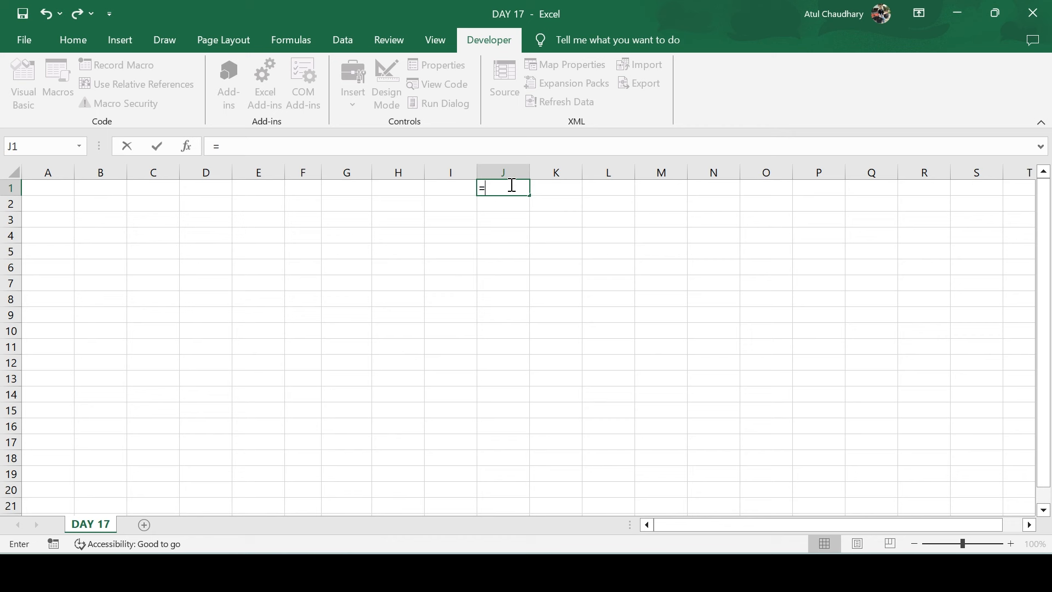
key("Tab")
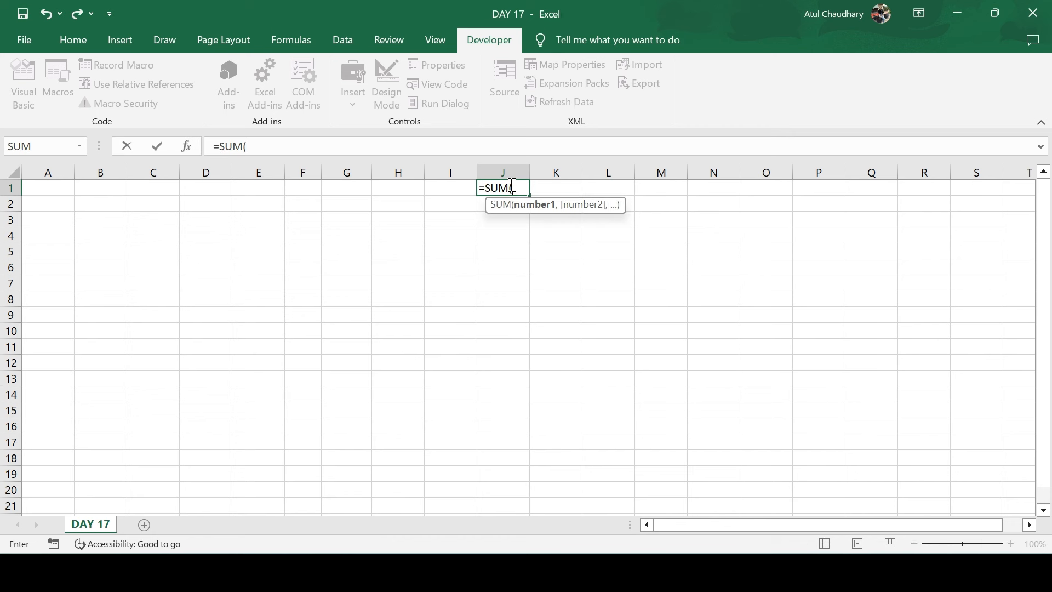
left_click_drag(555, 188, 663, 188)
key("Return")
Enter 1, 2, 3 in K1:M1 and fill the SUM formula down to J5
key("Up")
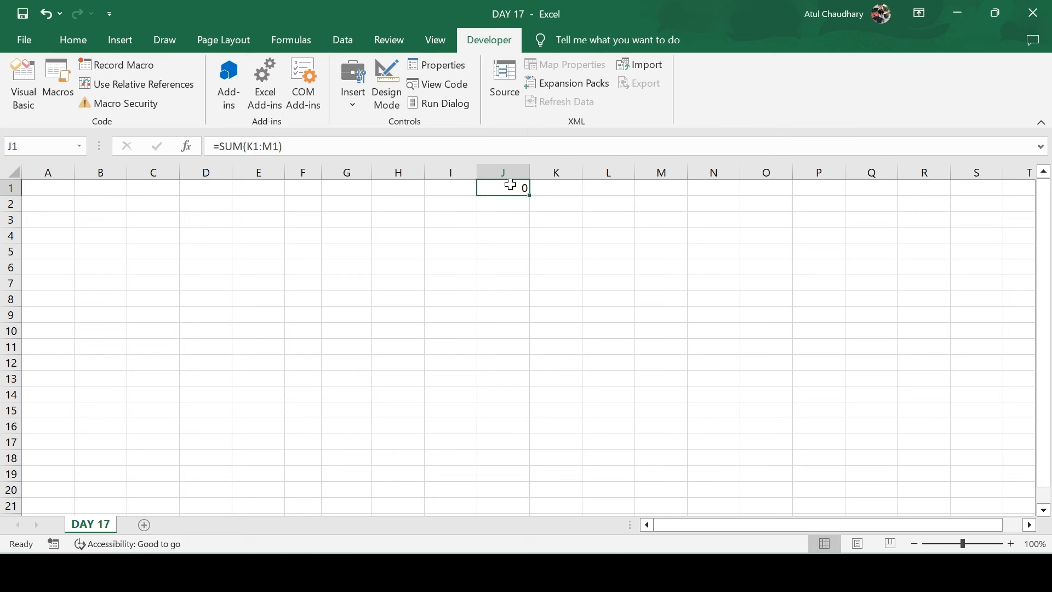
key("Right")
type("1")
key("Tab")
type("2")
key("Tab")
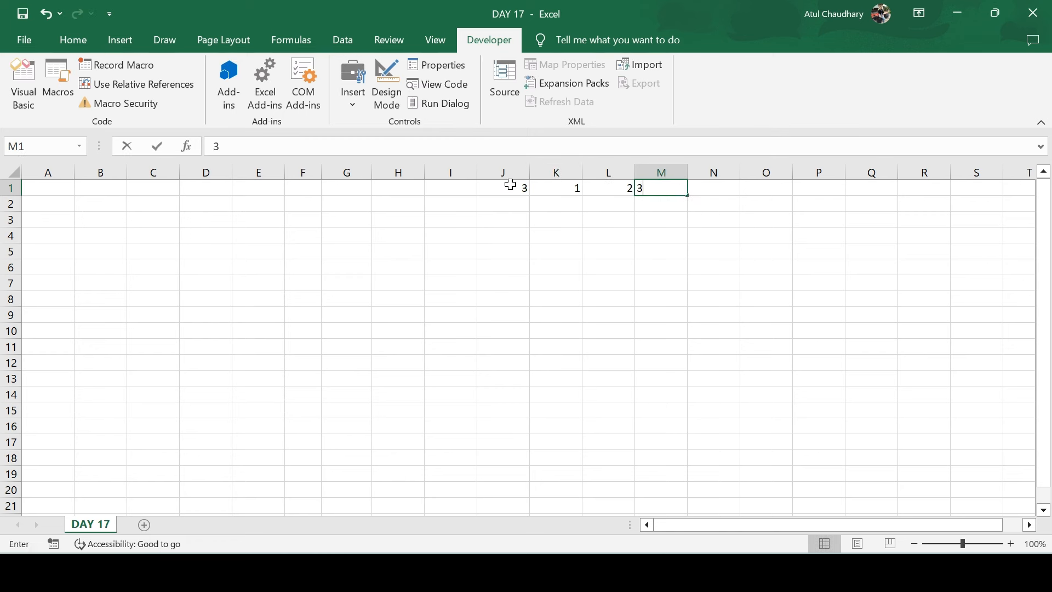
type("3")
key("Tab")
key("Left")
key("Left")
key("Left")
key("Left")
key("shift+Down")
key("shift+Down")
key("shift+Down")
key("shift+Down")
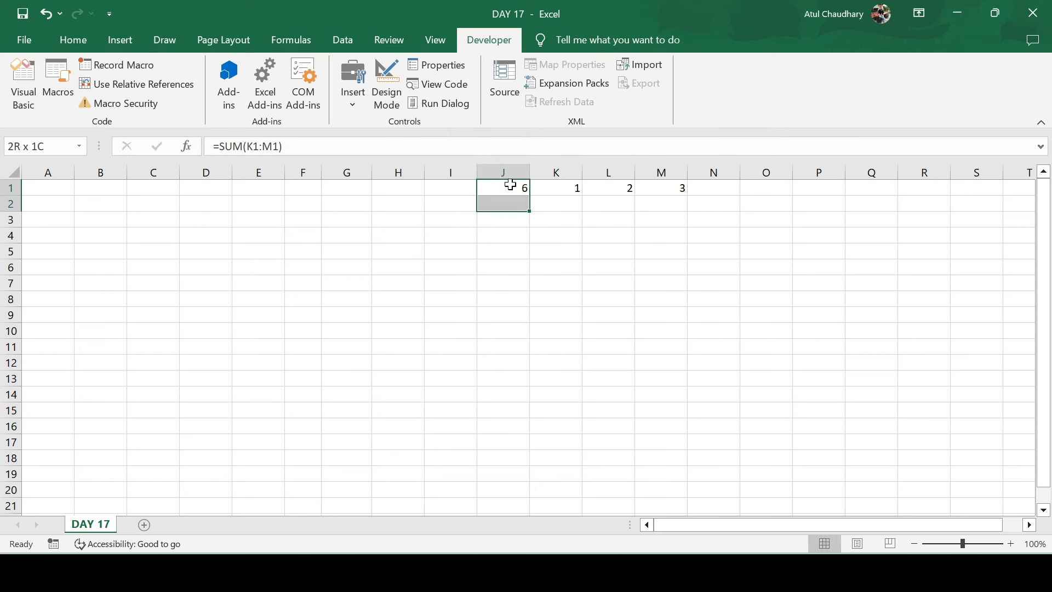
key("ctrl+d")
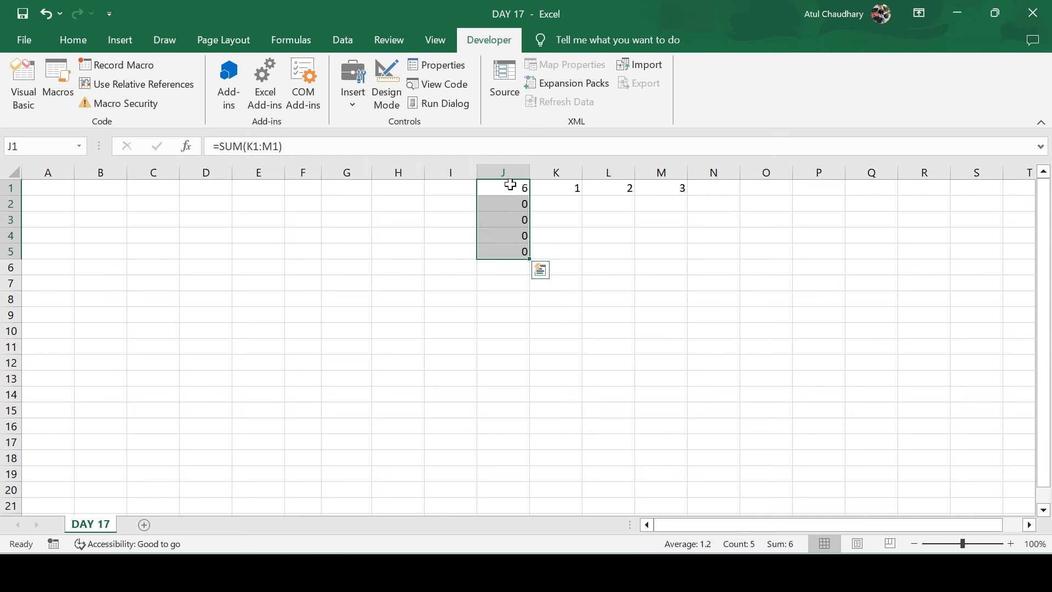
Inspect each J1:J5 formula with F2 to check its row references, leaving them unchanged
key("Down")
key("F2")
key("Return")
key("F2")
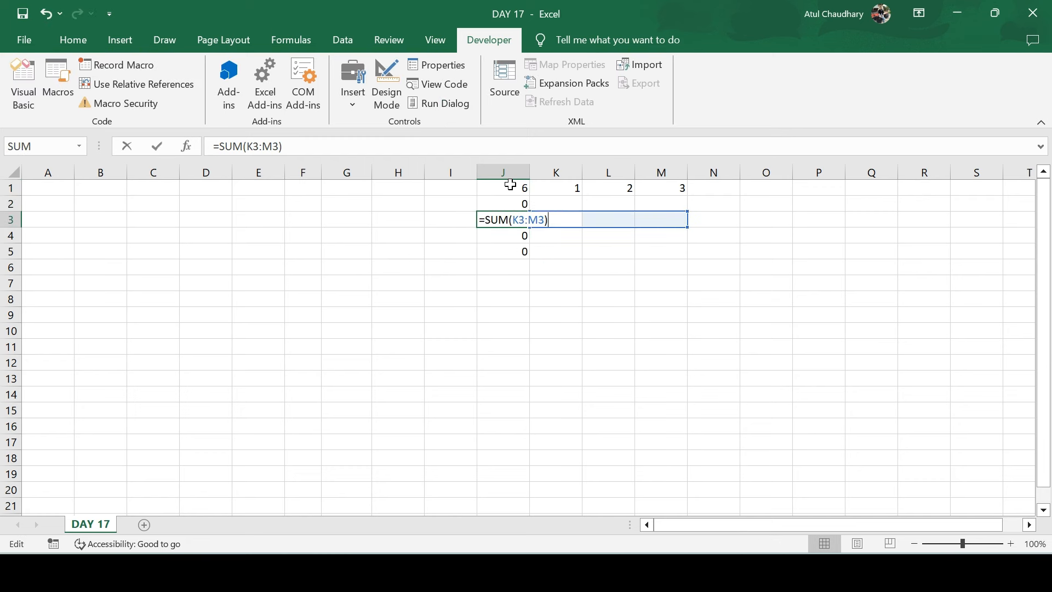
key("Return")
key("F2")
key("Return")
key("F2")
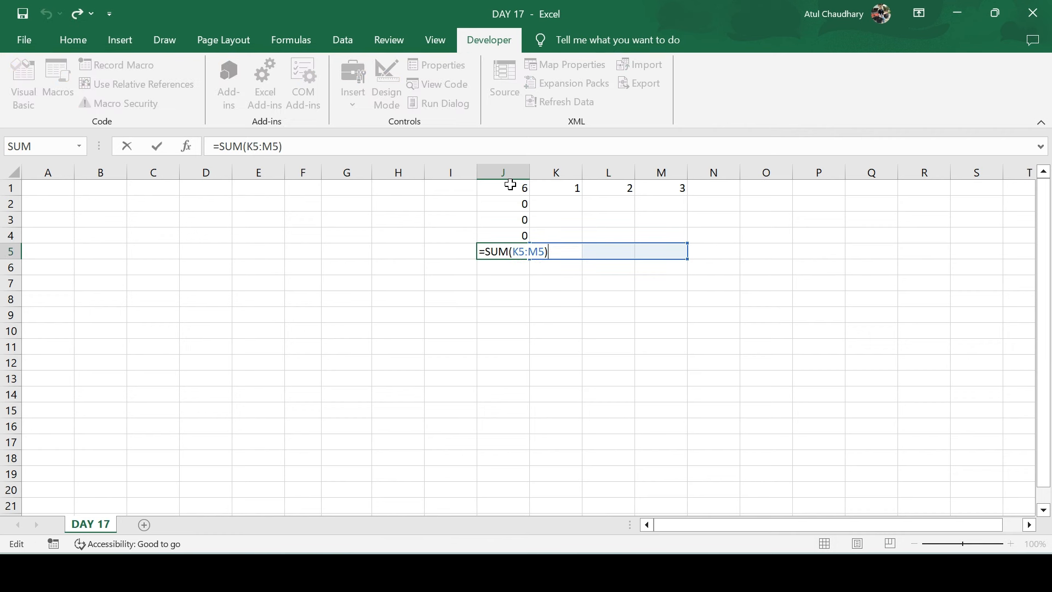
key("shift+Return")
key("Up")
key("Up")
key("Up")
key("F2")
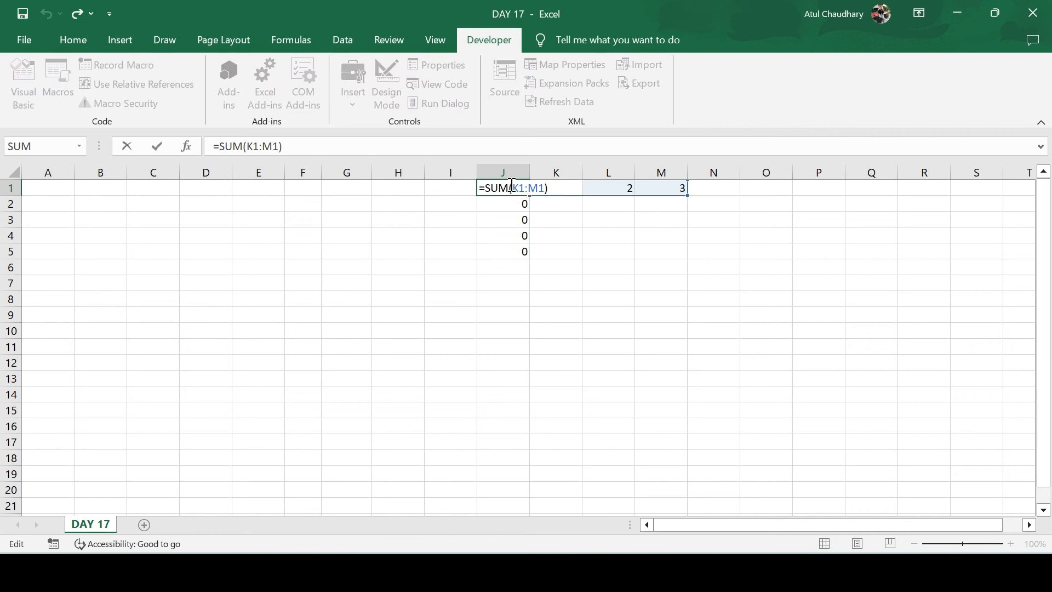
key("ctrl+Return")
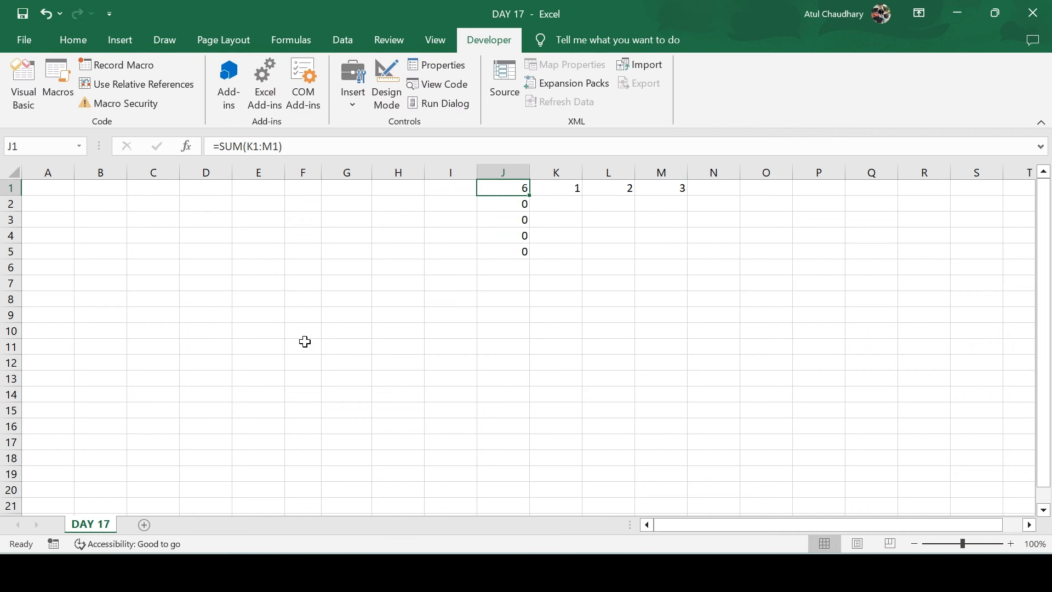
key("Down")
key("F2")
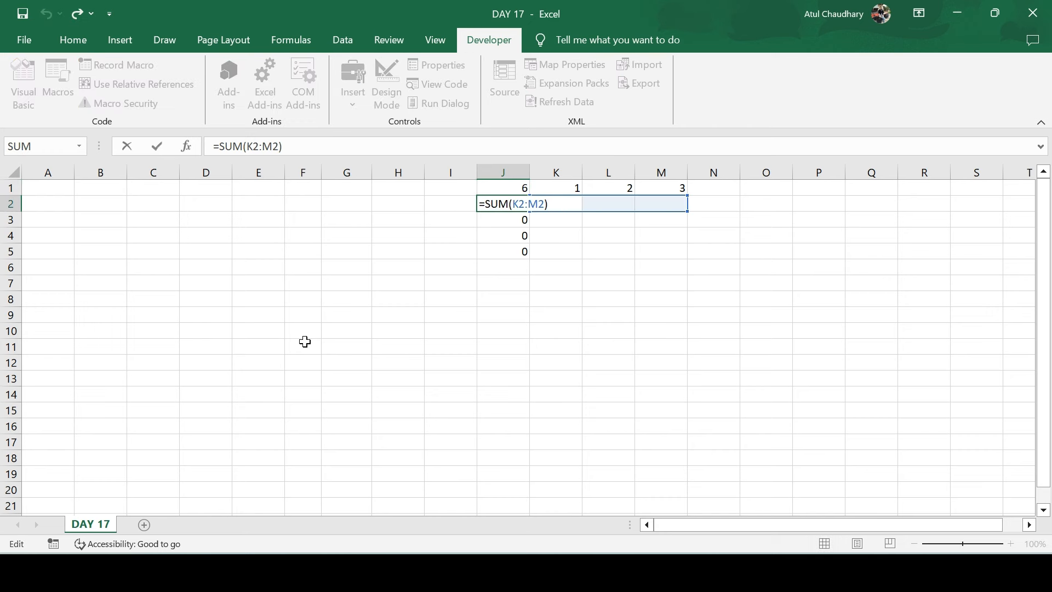
key("ctrl+Return")
key("Down")
key("F2")
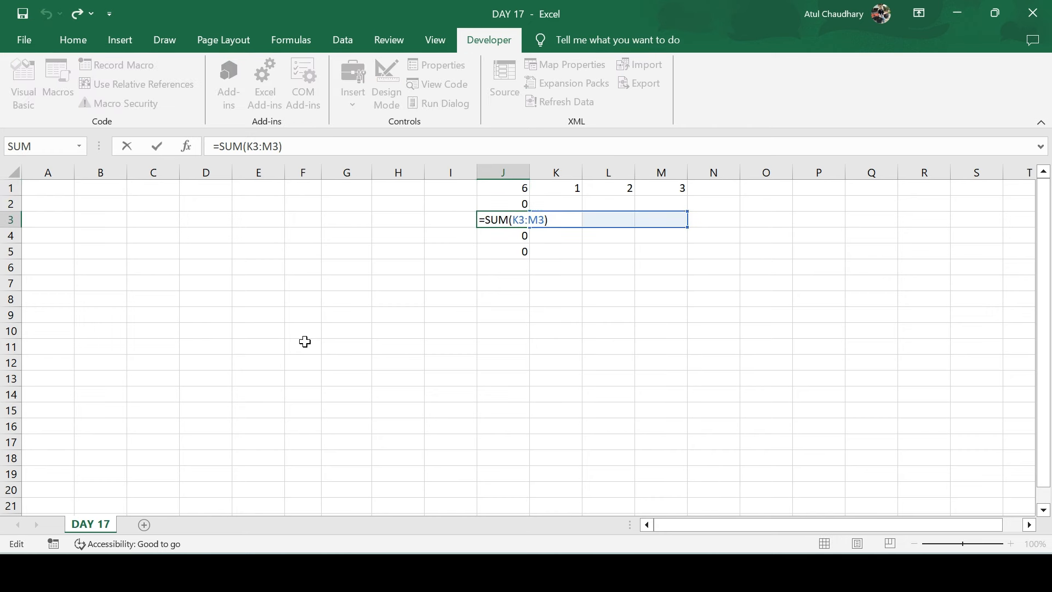
key("ctrl+Return")
key("Down")
key("F2")
key("ctrl+Return")
key("Down")
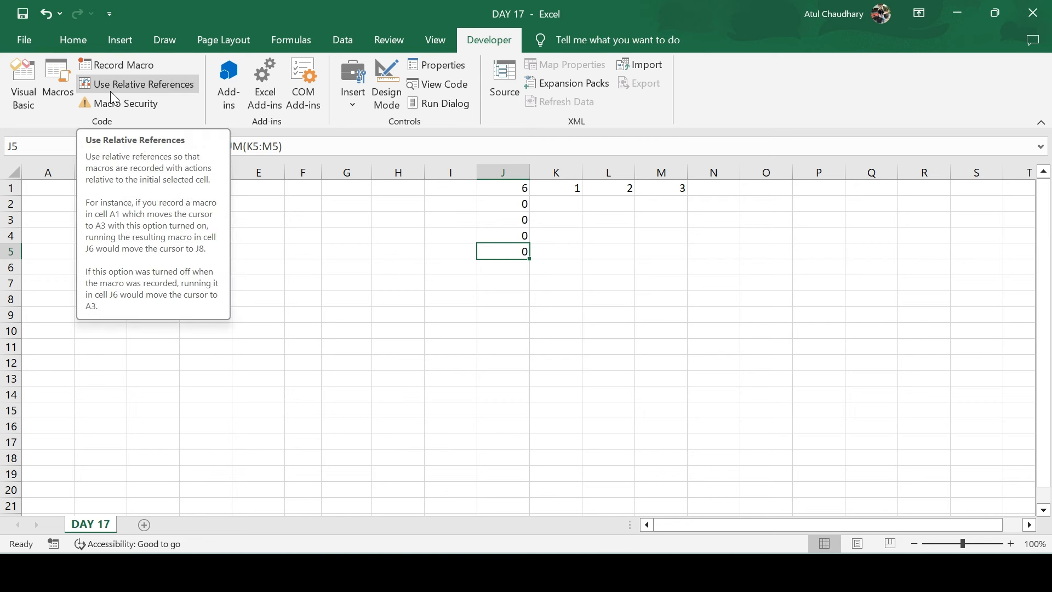
Turn on Use Relative References and abandon a first recording attempt
left_click(147, 88)
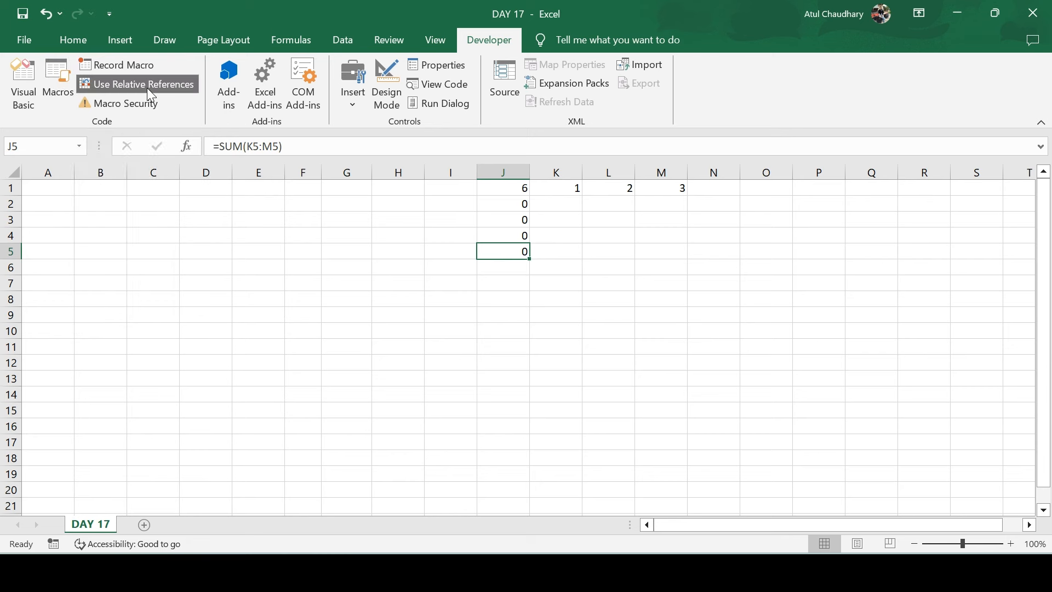
left_click(130, 64)
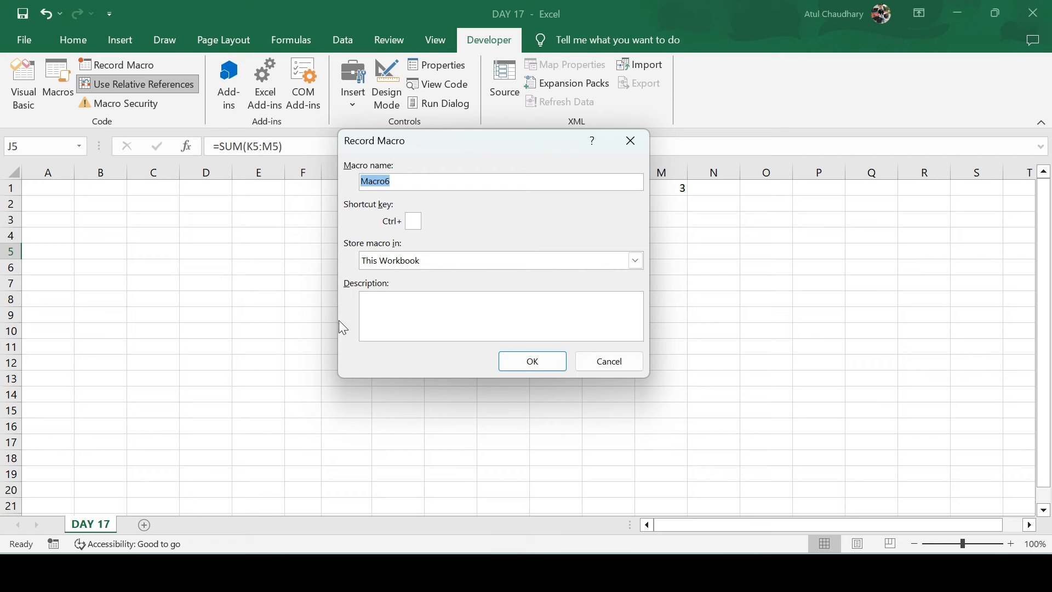
key("Return")
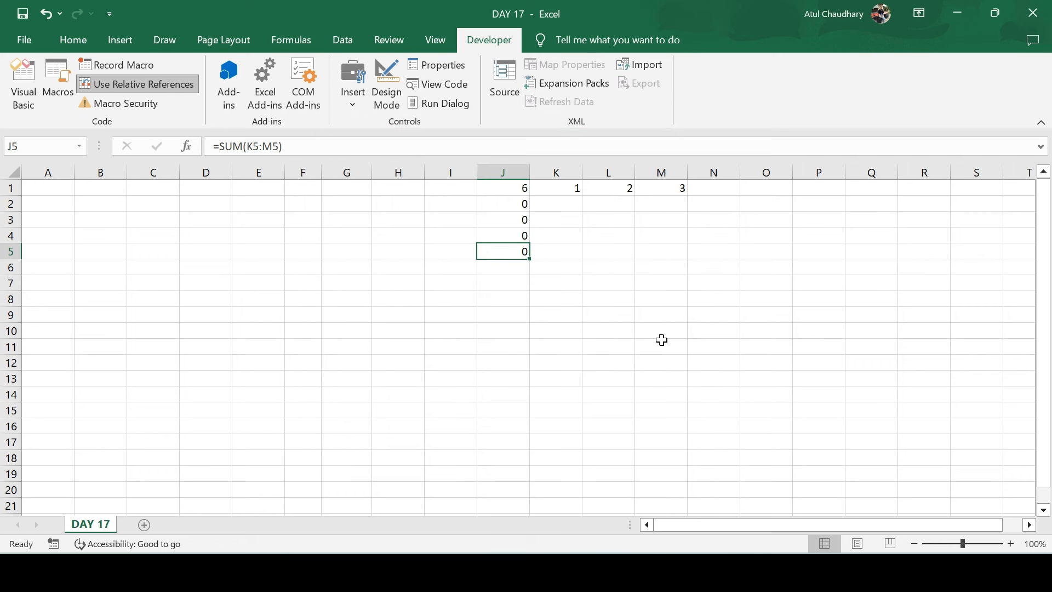
left_click(849, 240)
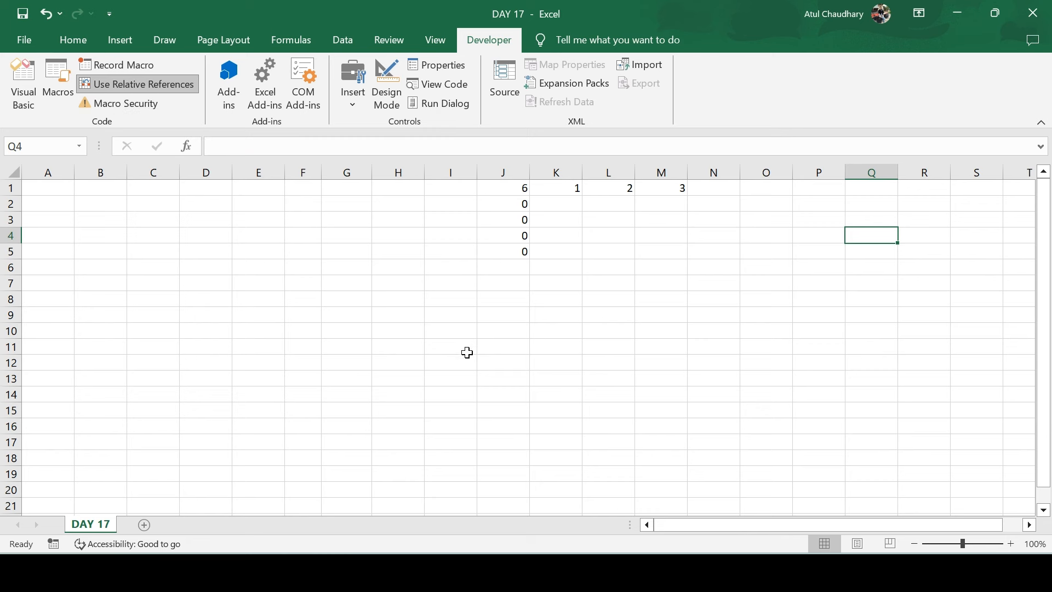
Record Macro6 that fills the selected cell D9 yellow
left_click(207, 313)
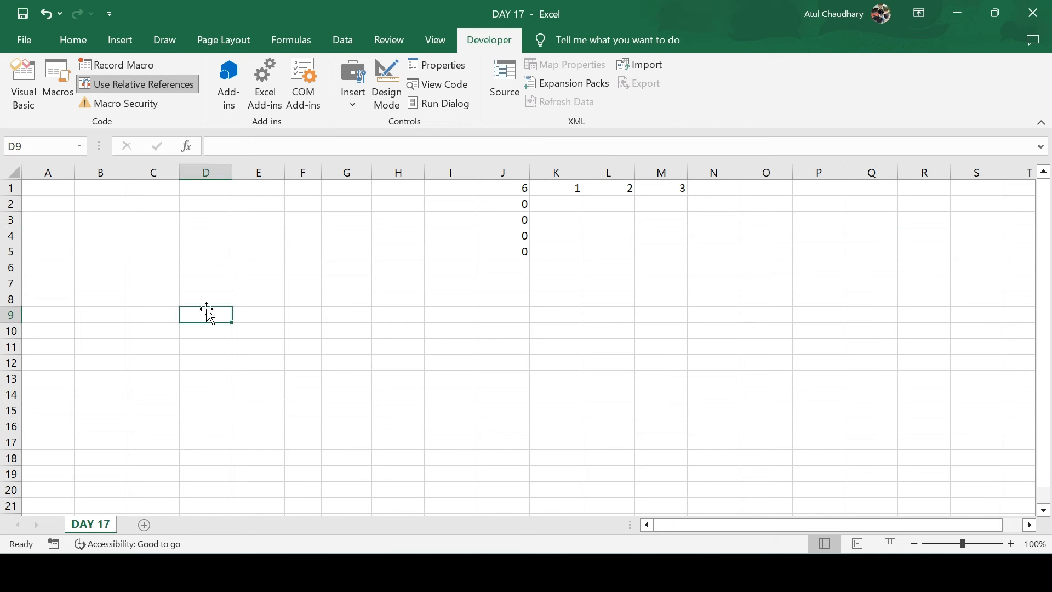
left_click(113, 65)
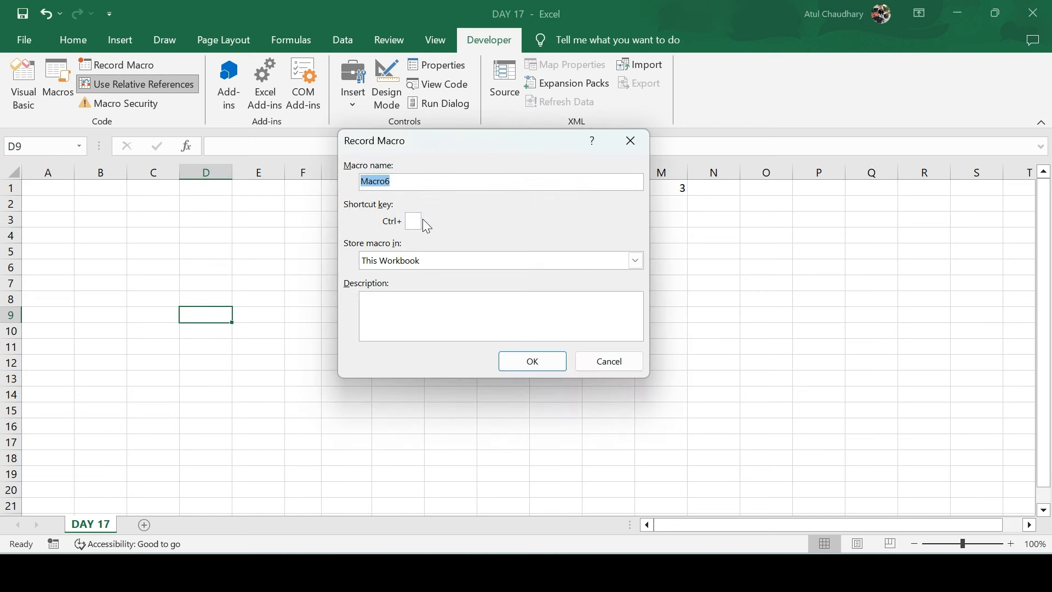
left_click(532, 361)
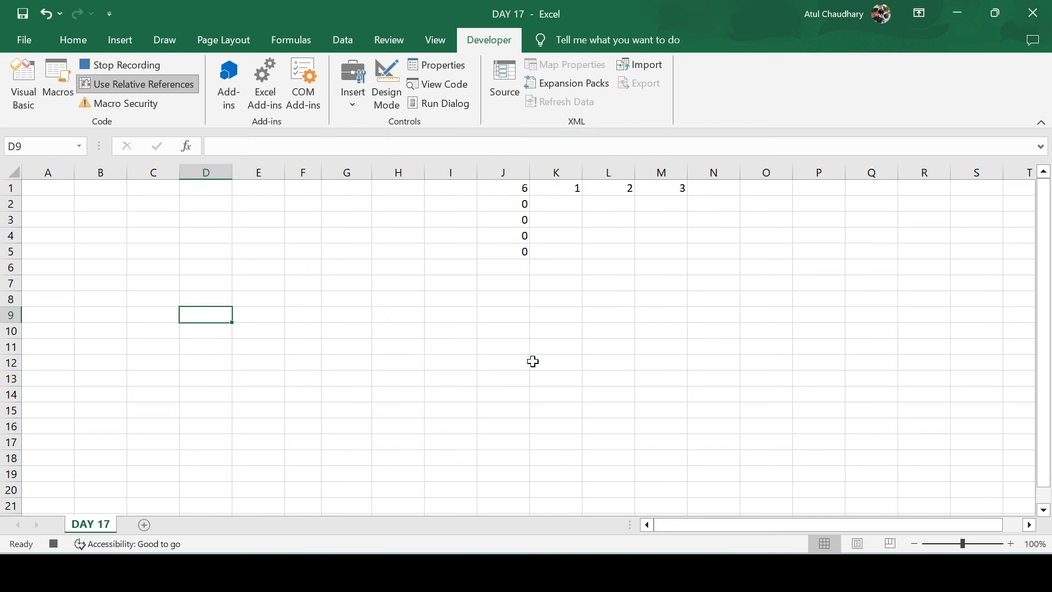
left_click(62, 34)
left_click(200, 97)
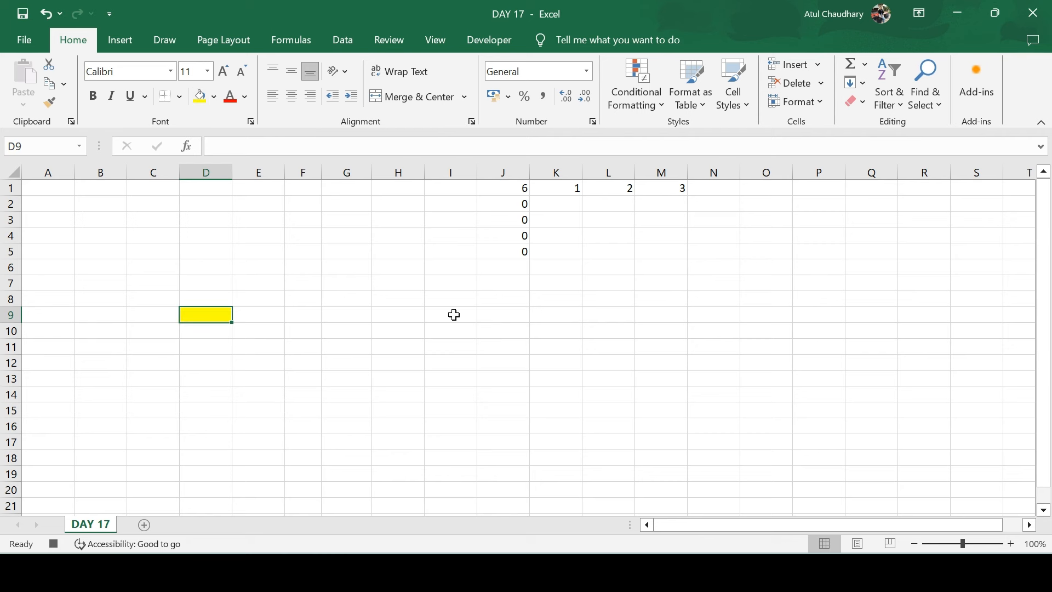
left_click(482, 41)
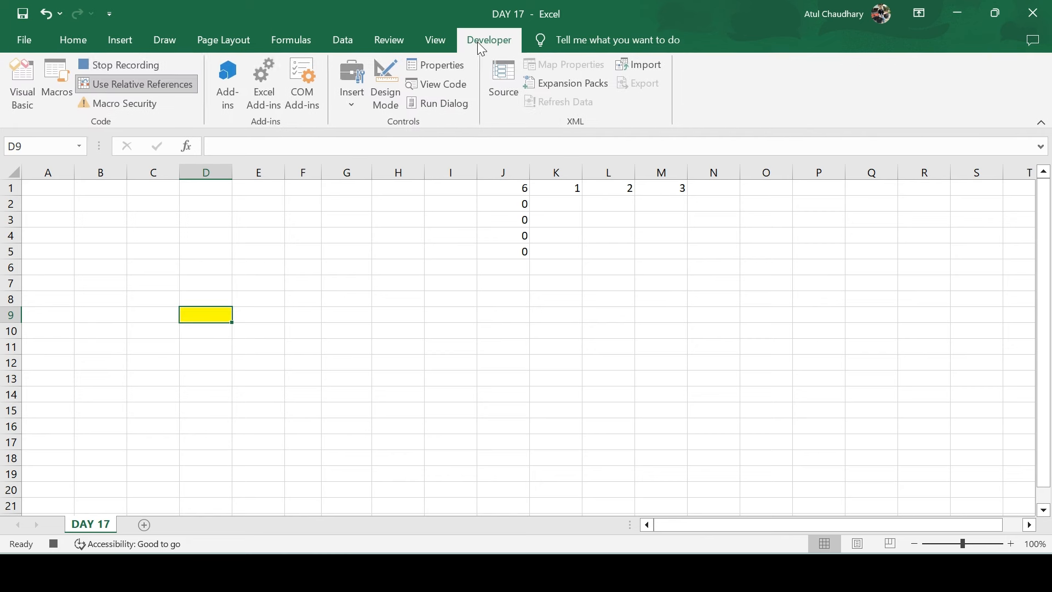
left_click(142, 65)
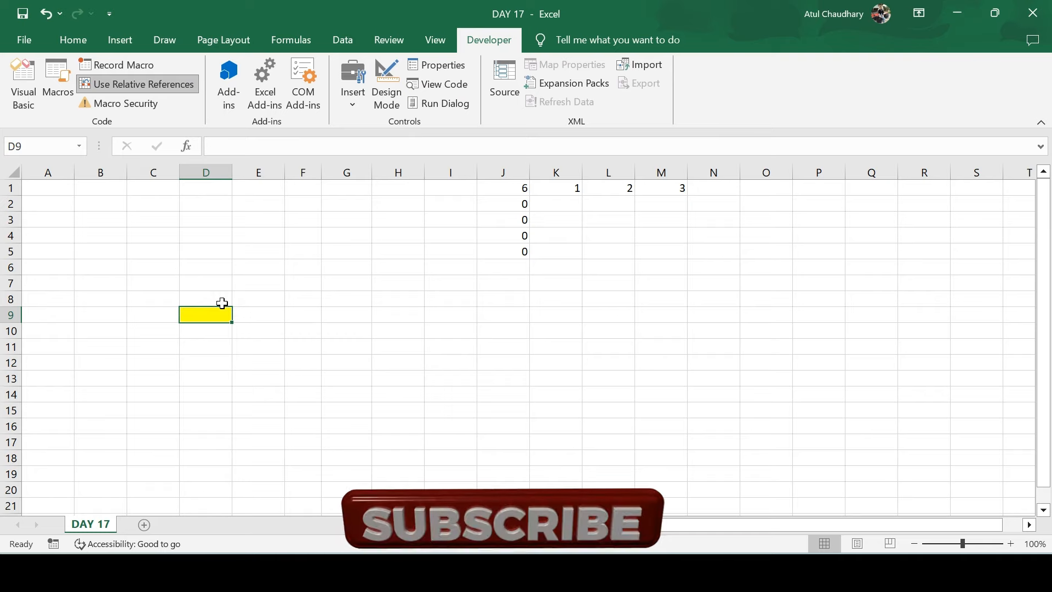
Clear all of D7:D13 to remove D9's yellow fill
left_click_drag(208, 283, 218, 371)
key("alt+e")
key("a")
key("a")
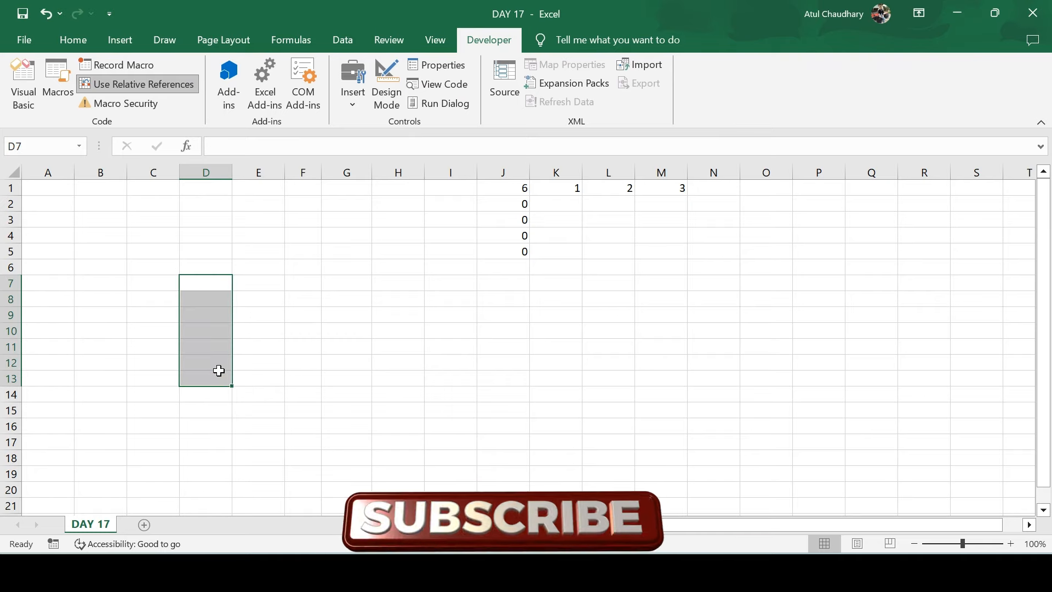
Run Macro6 with B2 selected to fill it yellow, then reopen the Macro list
left_click(85, 203)
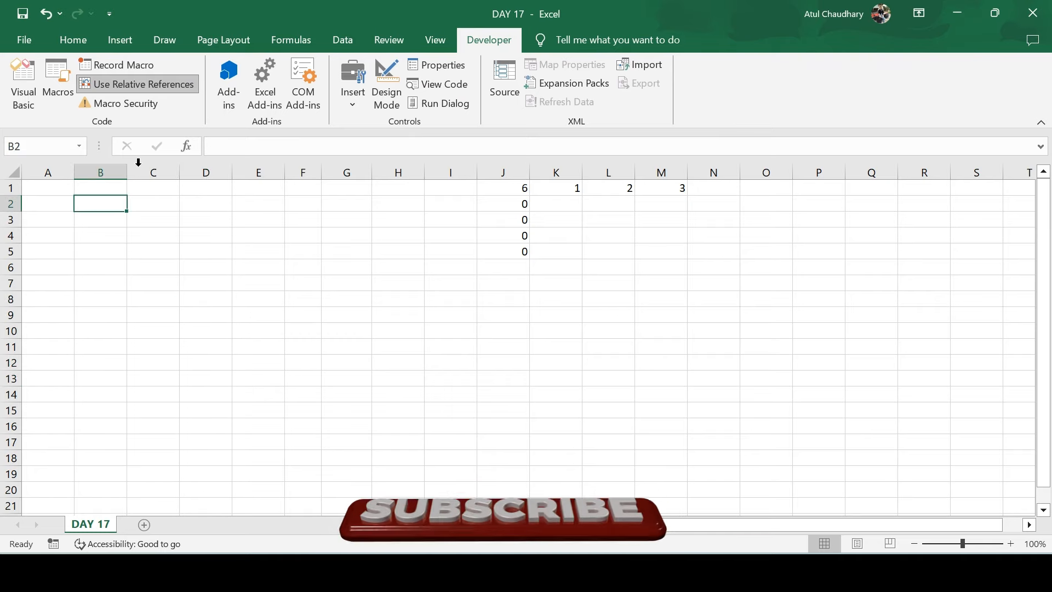
left_click(66, 100)
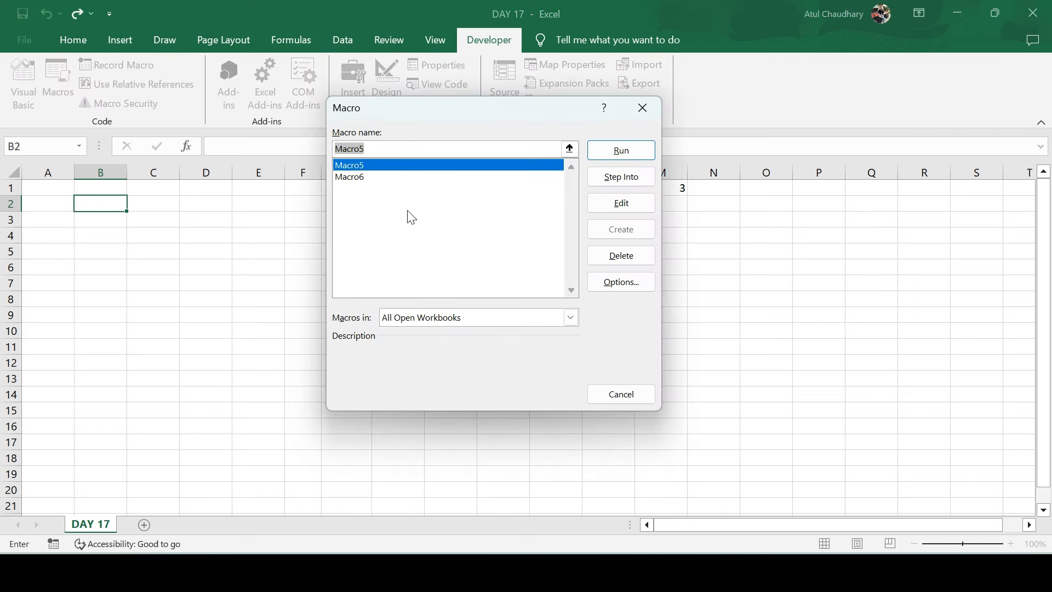
left_click(353, 176)
left_click(602, 151)
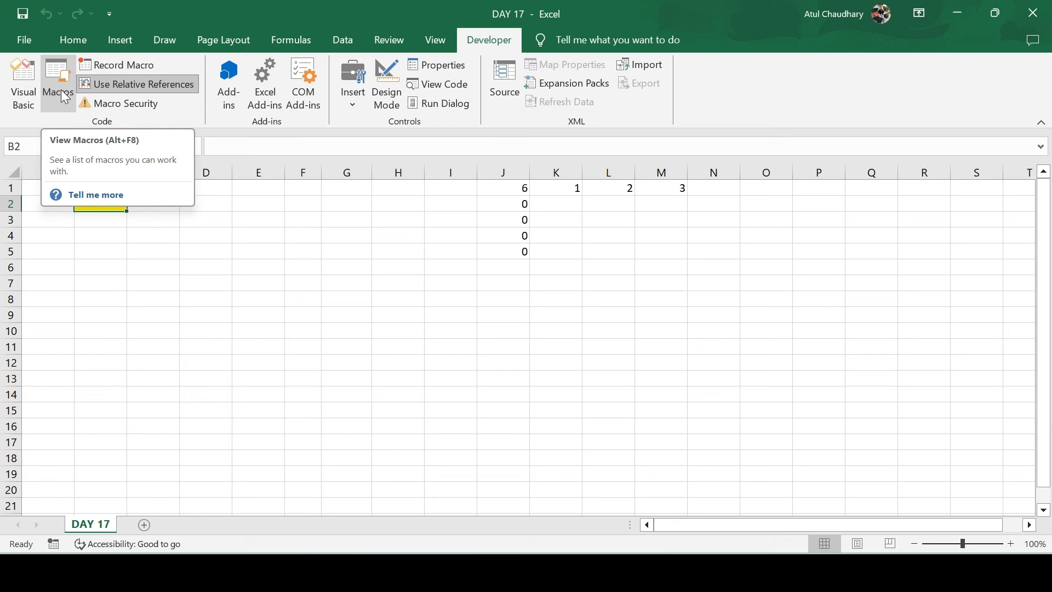
left_click(711, 268)
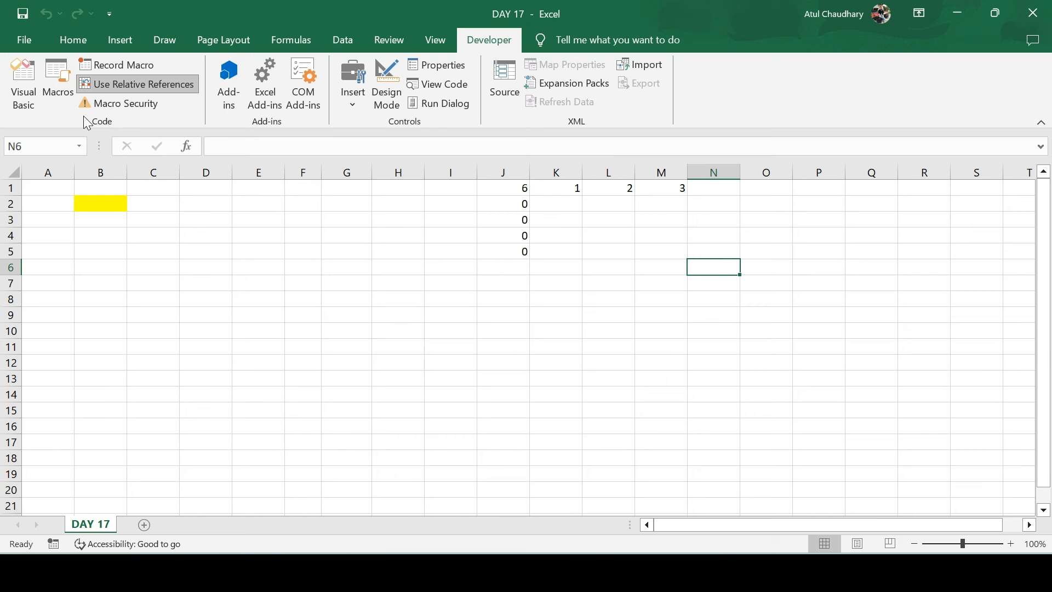
left_click(55, 84)
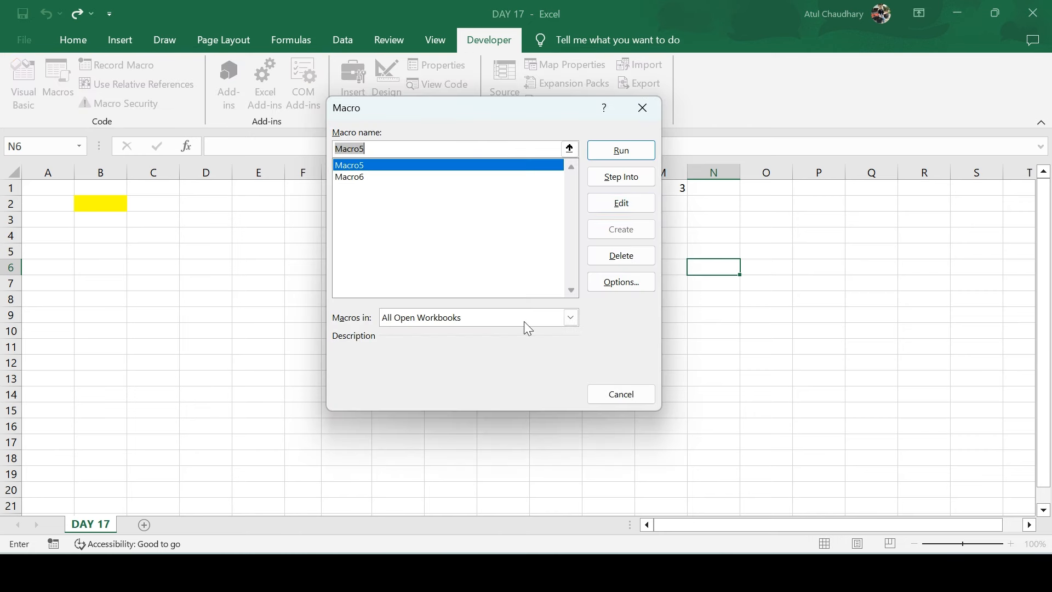
Step into Macro5 in the VBA editor and highlight its body and Macro6's fill block
left_click(615, 183)
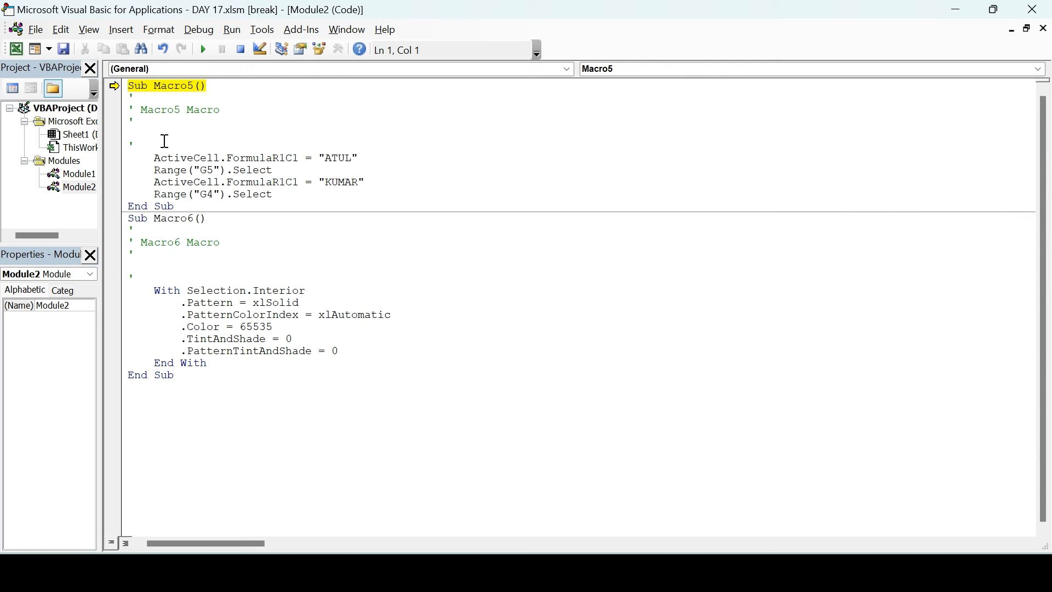
left_click_drag(280, 196, 201, 124)
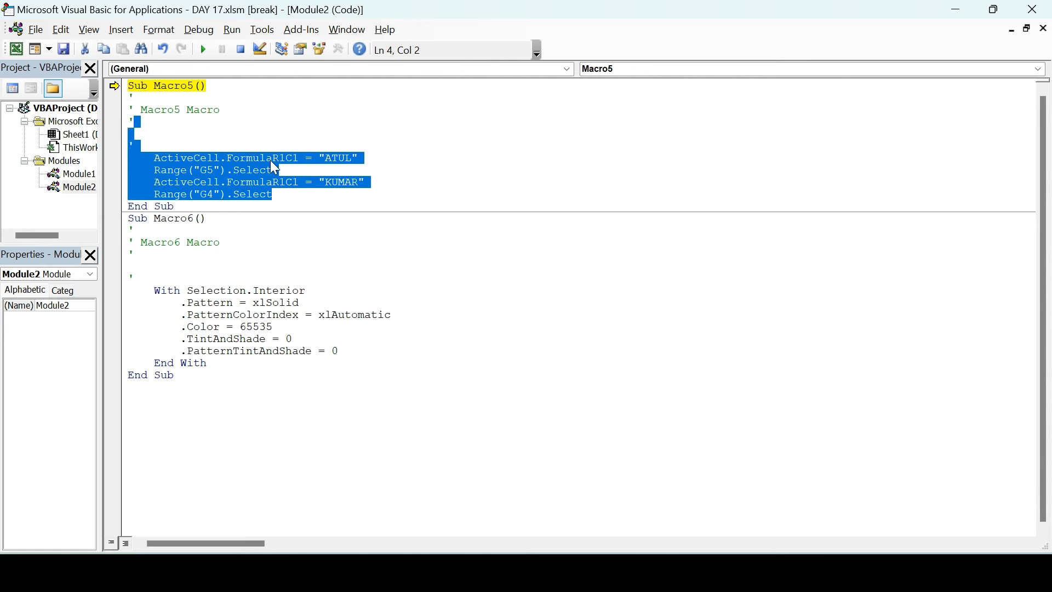
left_click_drag(372, 351, 313, 279)
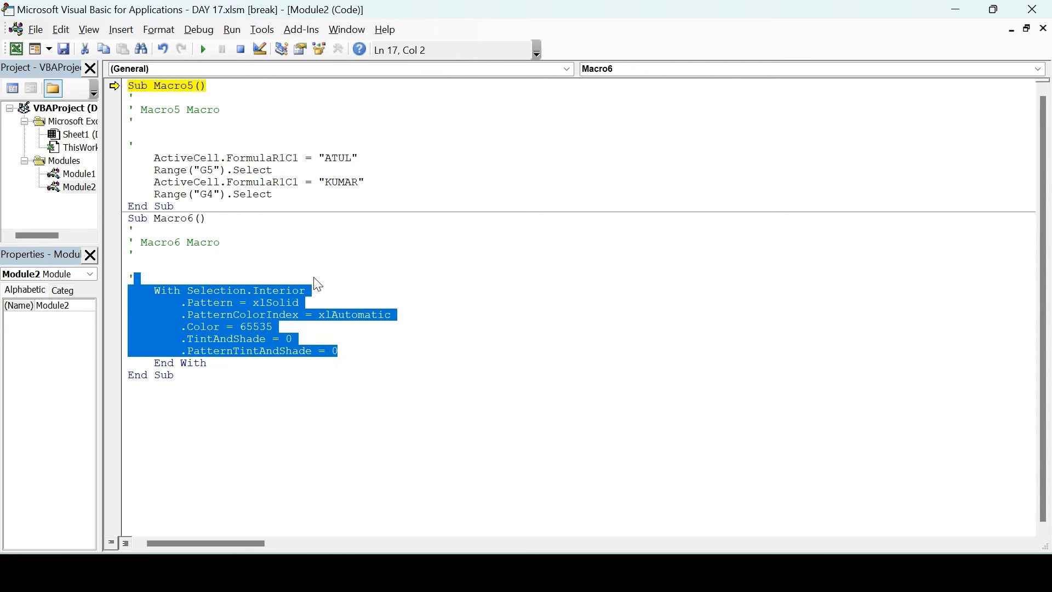
left_click(357, 270)
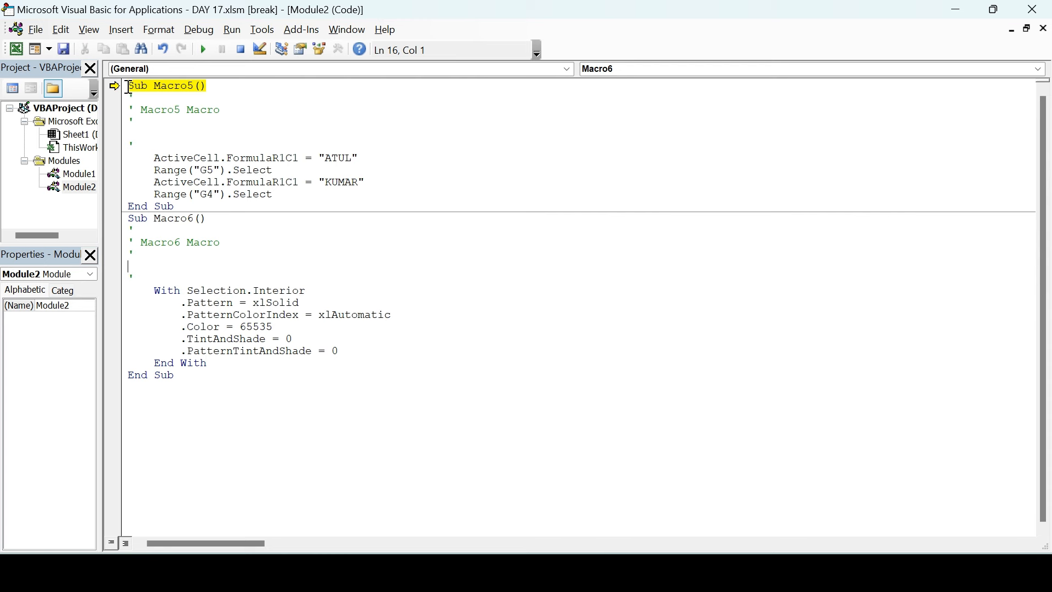
Highlight Macro5's Sub line, End Sub line and body, then close the editor, stopping debugging
left_click_drag(128, 86, 167, 95)
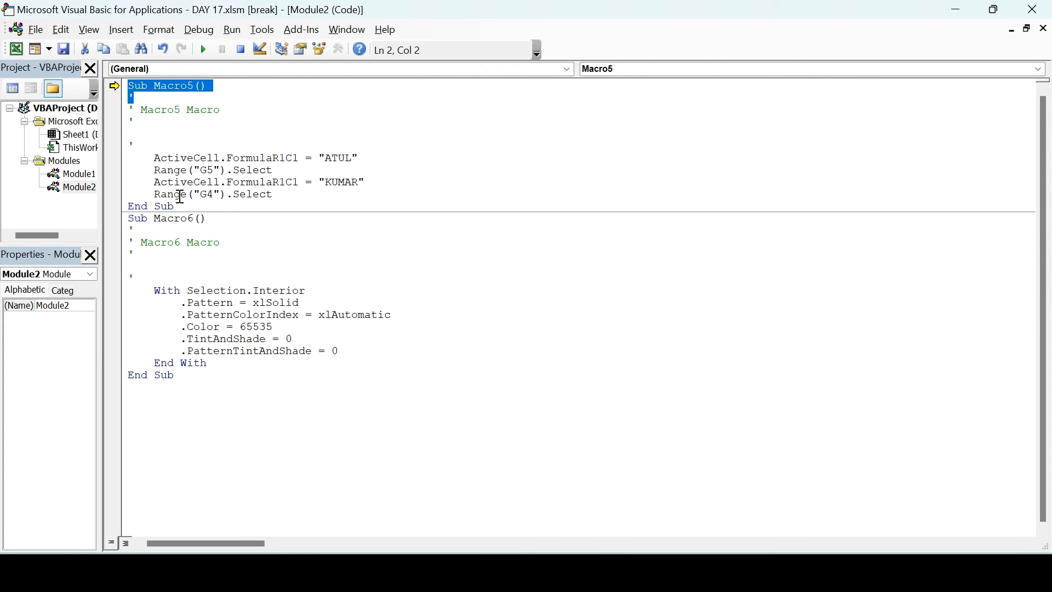
left_click_drag(179, 206, 117, 208)
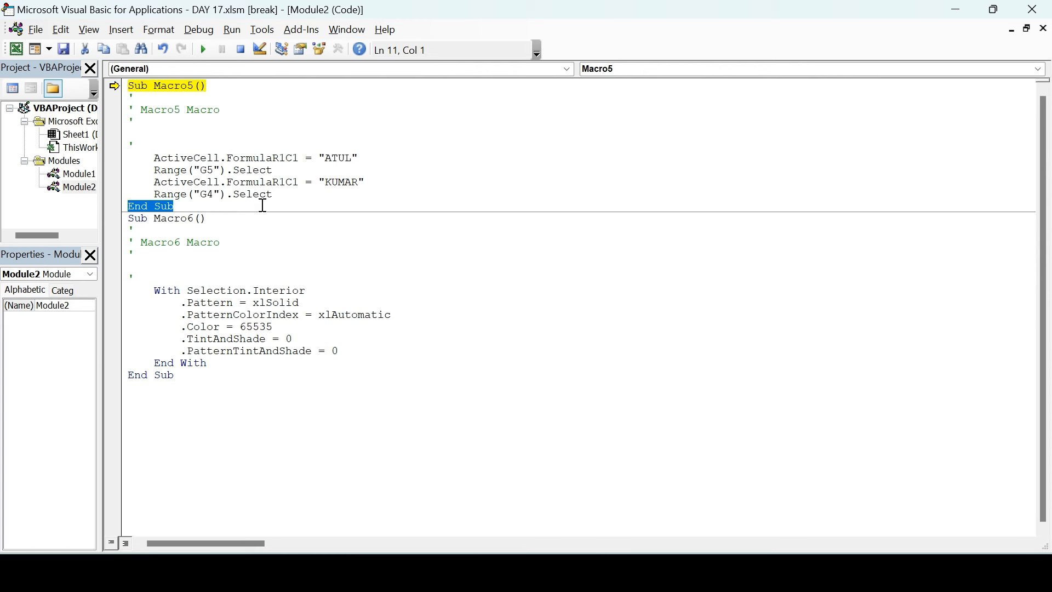
left_click_drag(280, 203, 160, 133)
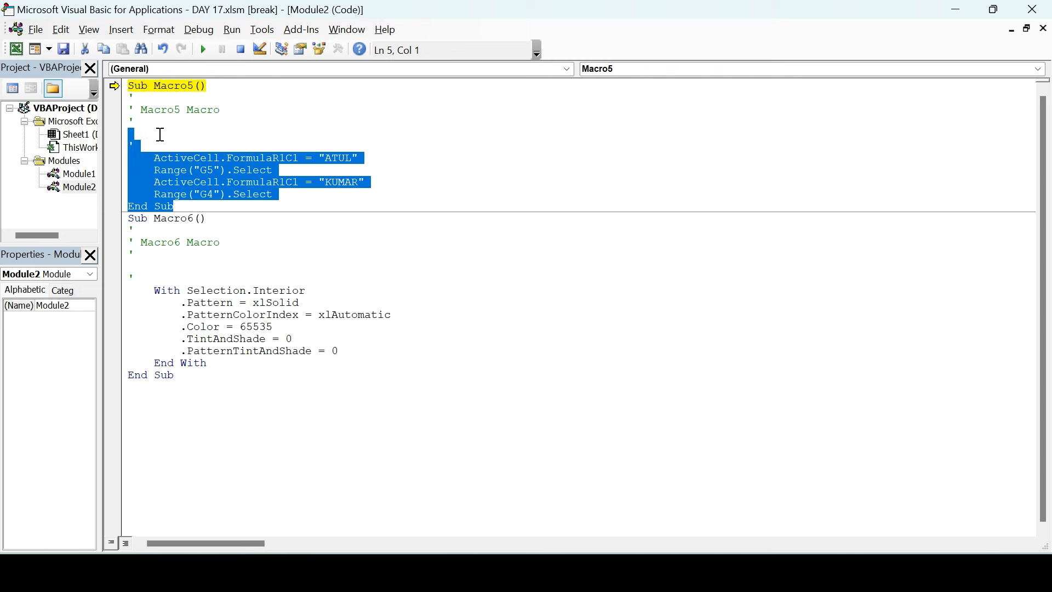
left_click(207, 146)
mouse_move(282, 185)
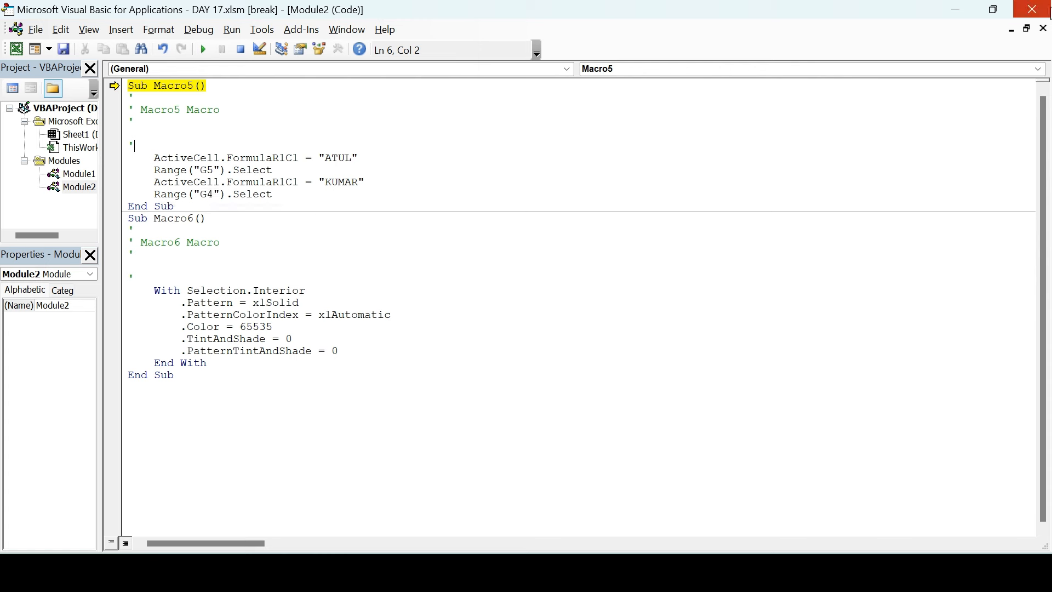
left_click(1036, 10)
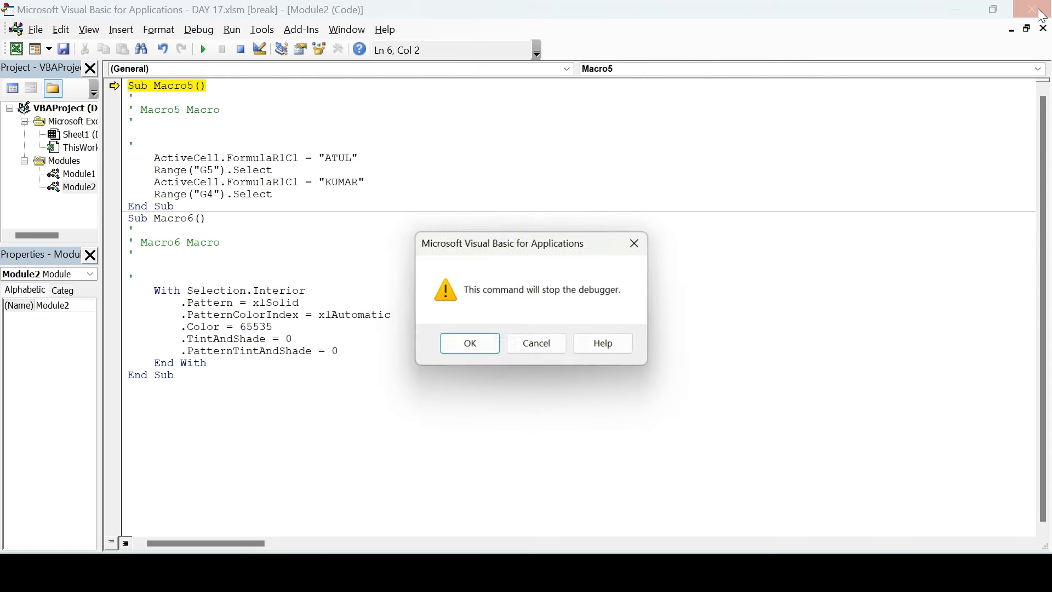
left_click(465, 351)
Set Macro5's shortcut key to S in Macro Options and close the Macro dialog
left_click(55, 72)
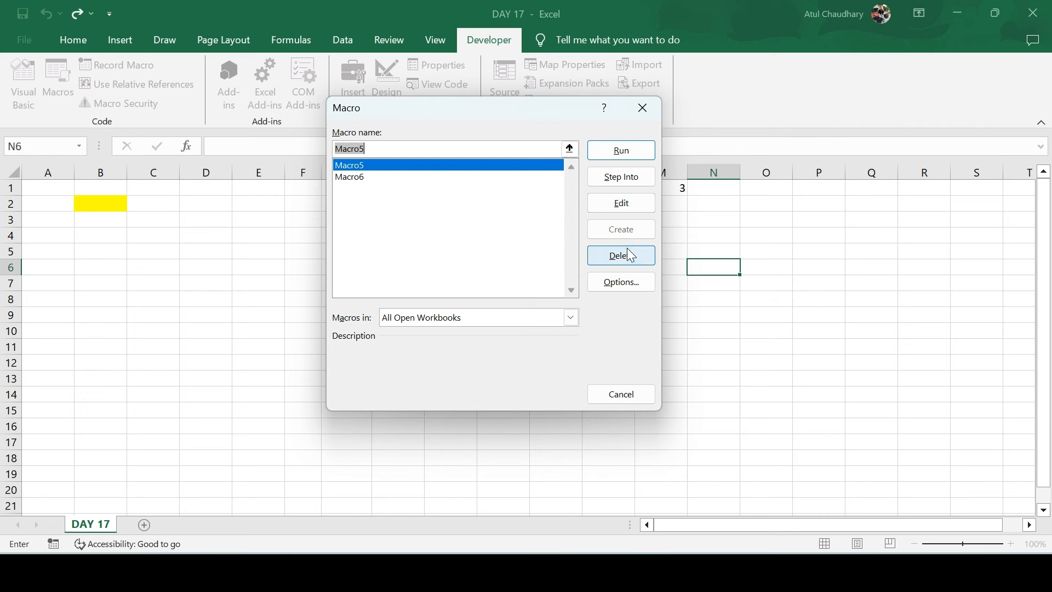
left_click(574, 322)
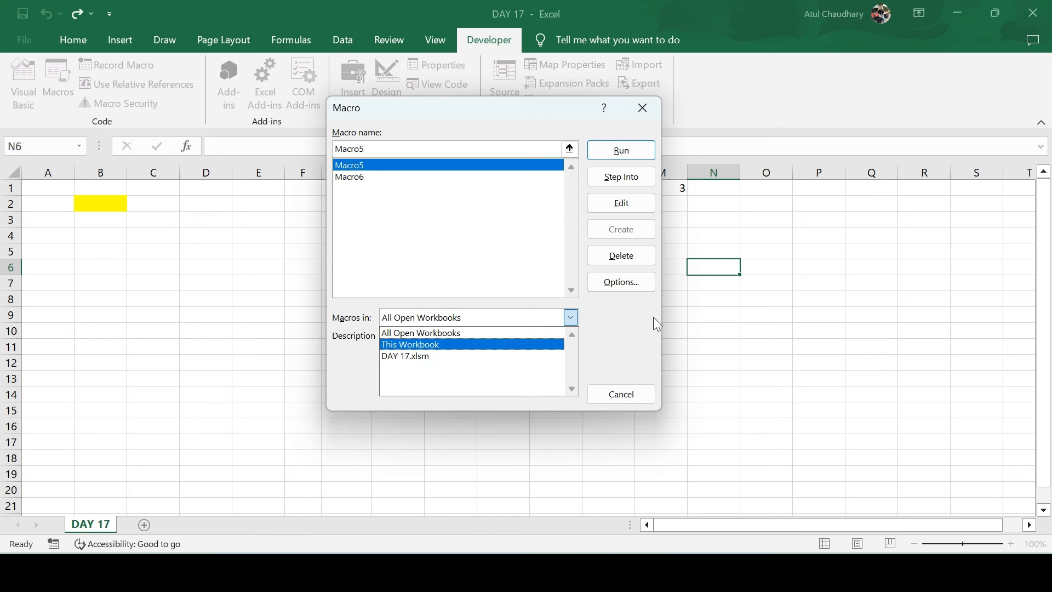
left_click(633, 289)
left_click(633, 289)
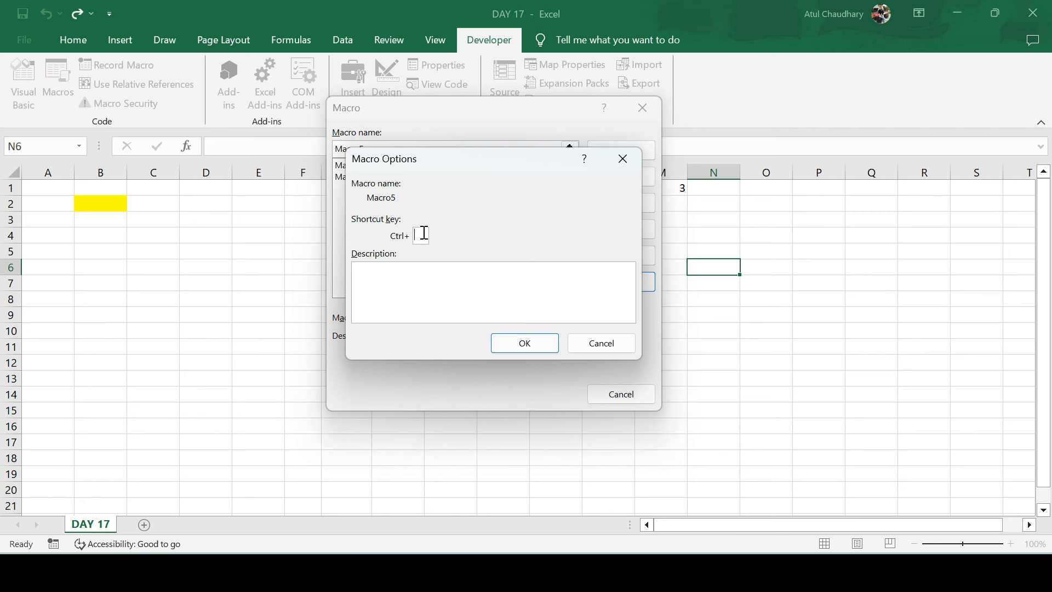
type("S")
left_click(536, 346)
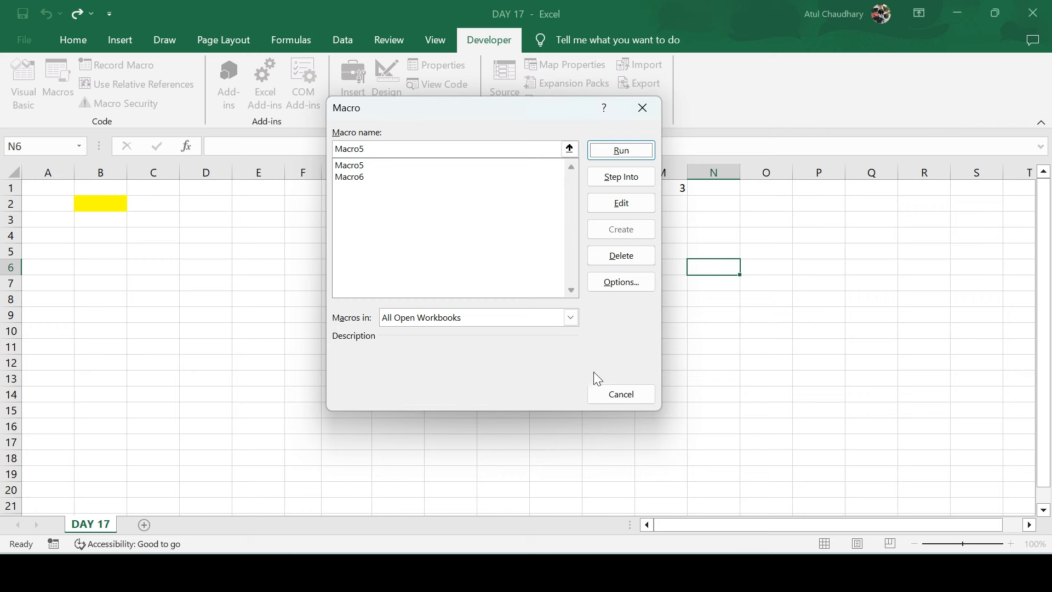
left_click(624, 397)
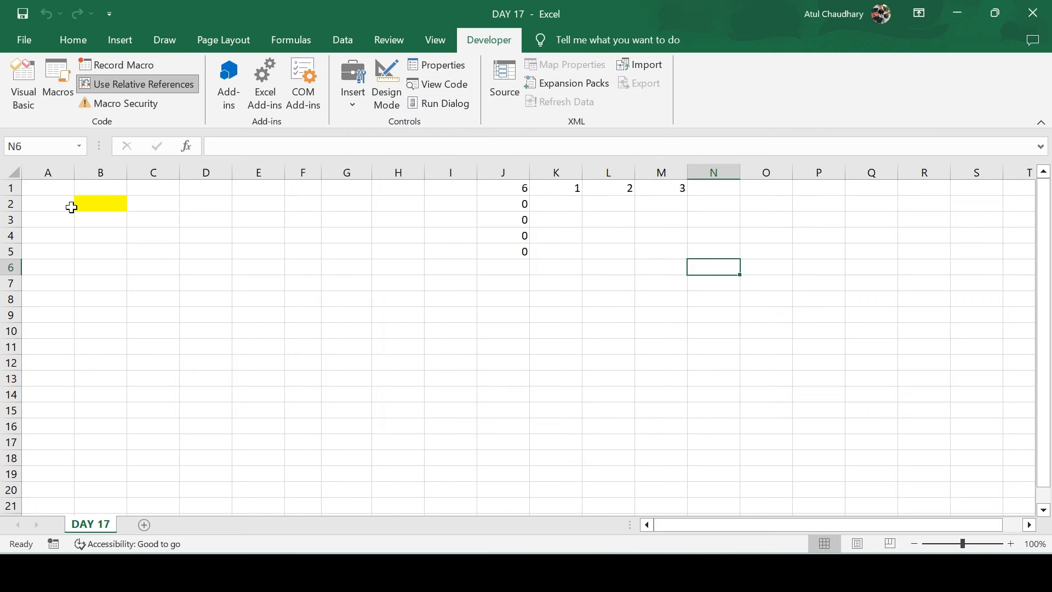
Clear the contents of A1:W10 and move to cell D2
left_click_drag(71, 207, 789, 318)
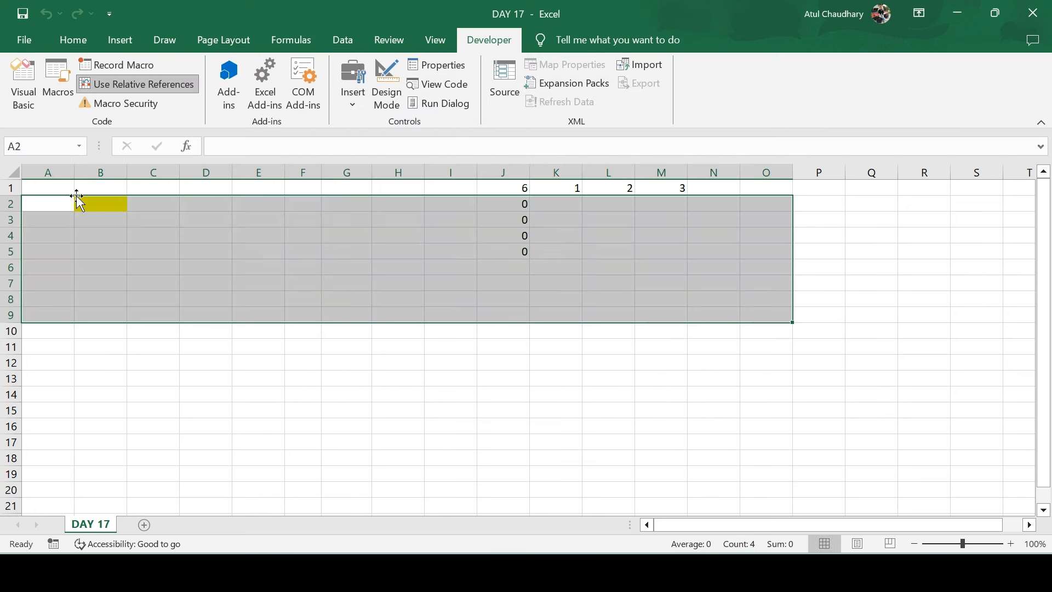
left_click_drag(76, 189, 1049, 342)
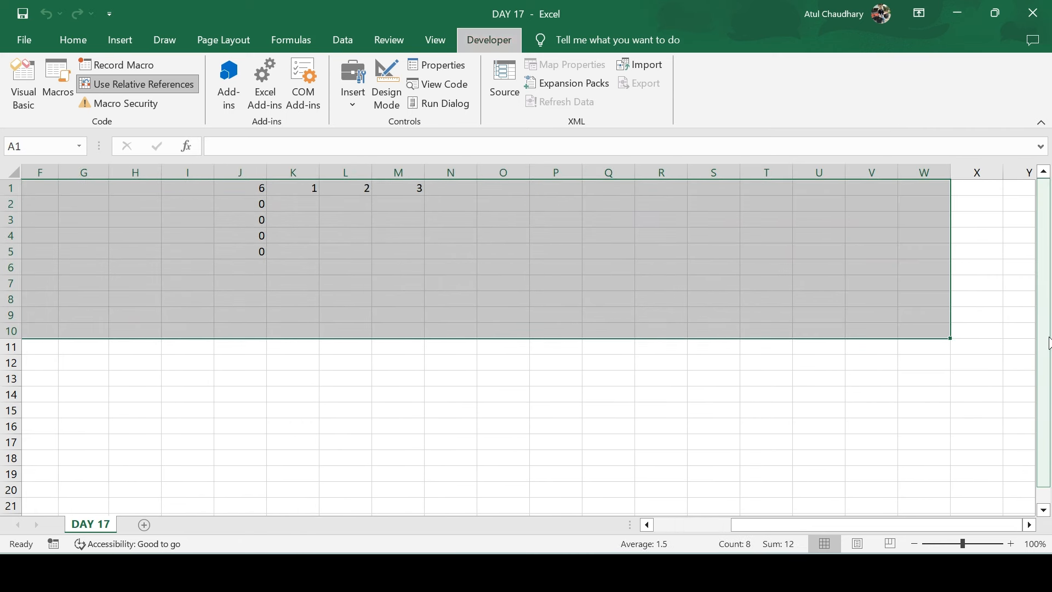
key("Delete")
key("Left")
key("Right")
key("Right")
key("Down")
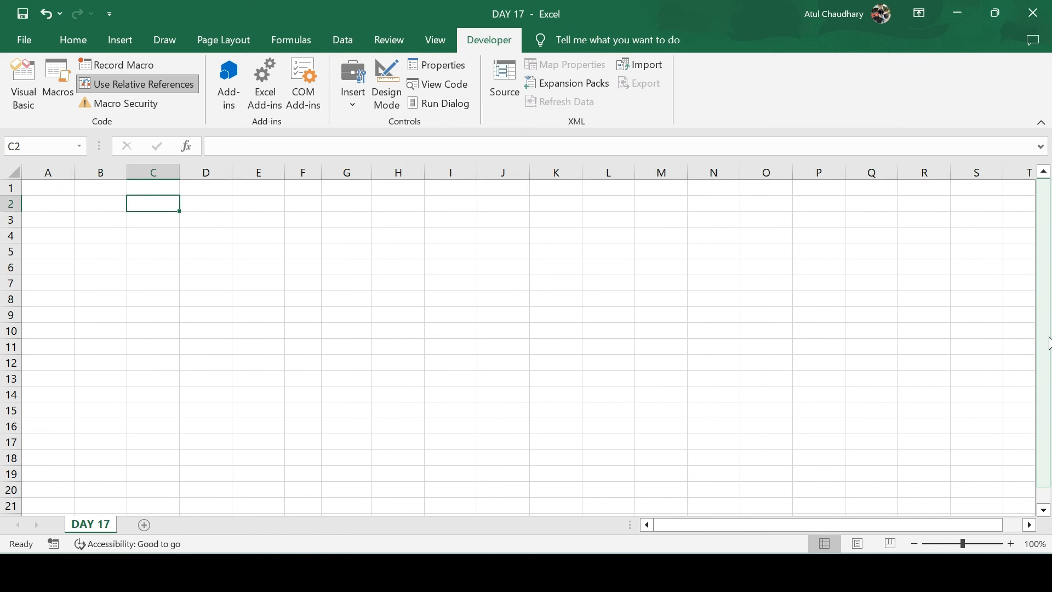
key("Down")
key("Up")
key("Right")
key("Down")
key("Up")
key("Left")
key("Right")
Clear D2 with Alt+E+A, run the name macro via Ctrl+Q, then open Macro Security
key("alt")
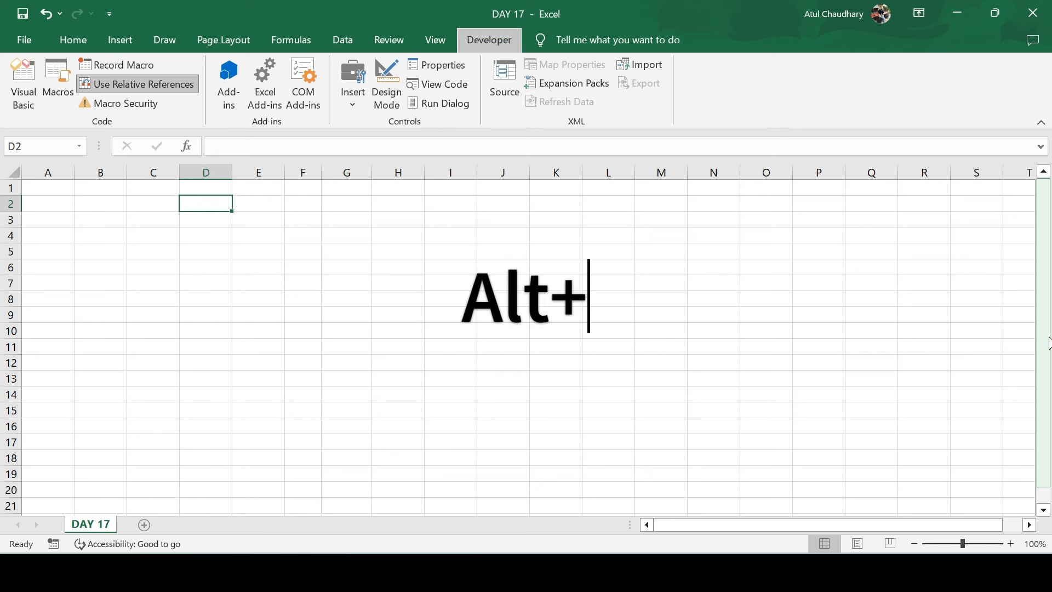
key("e")
key("a")
key("a")
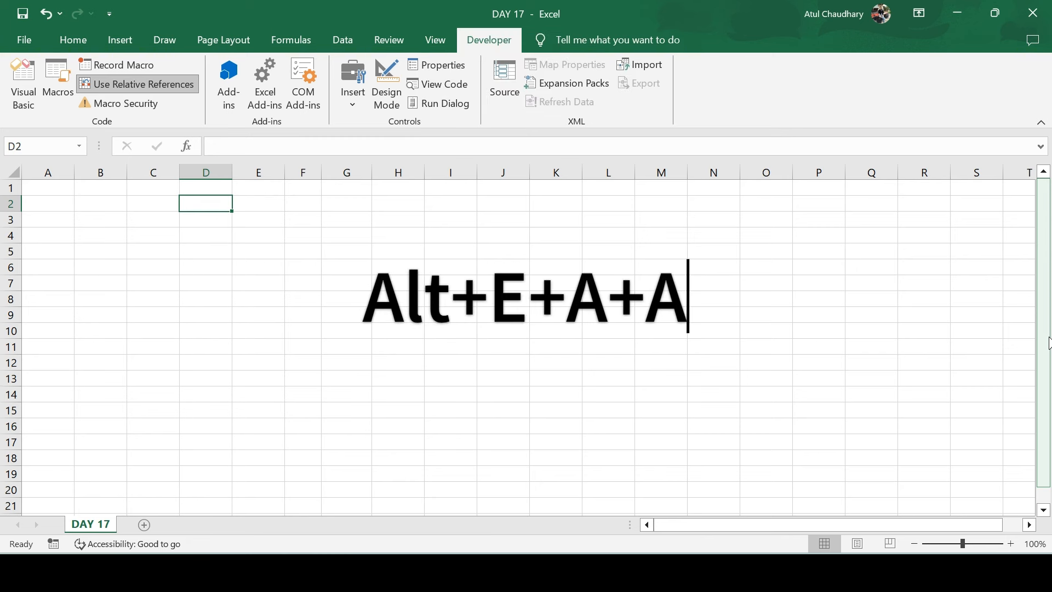
key("Down")
key("Up")
key("Down")
key("Up")
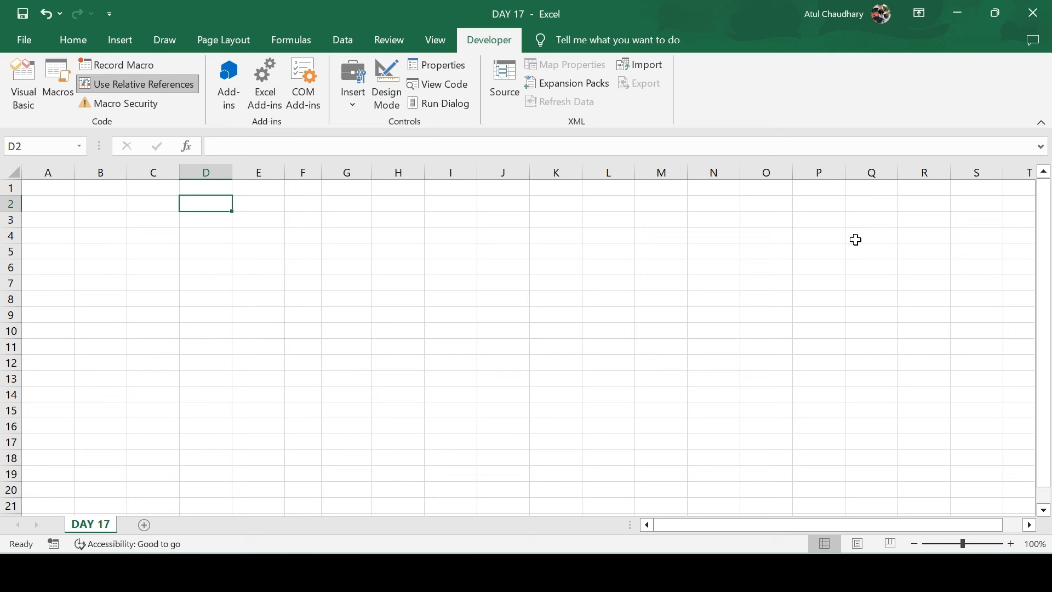
key("ctrl+q")
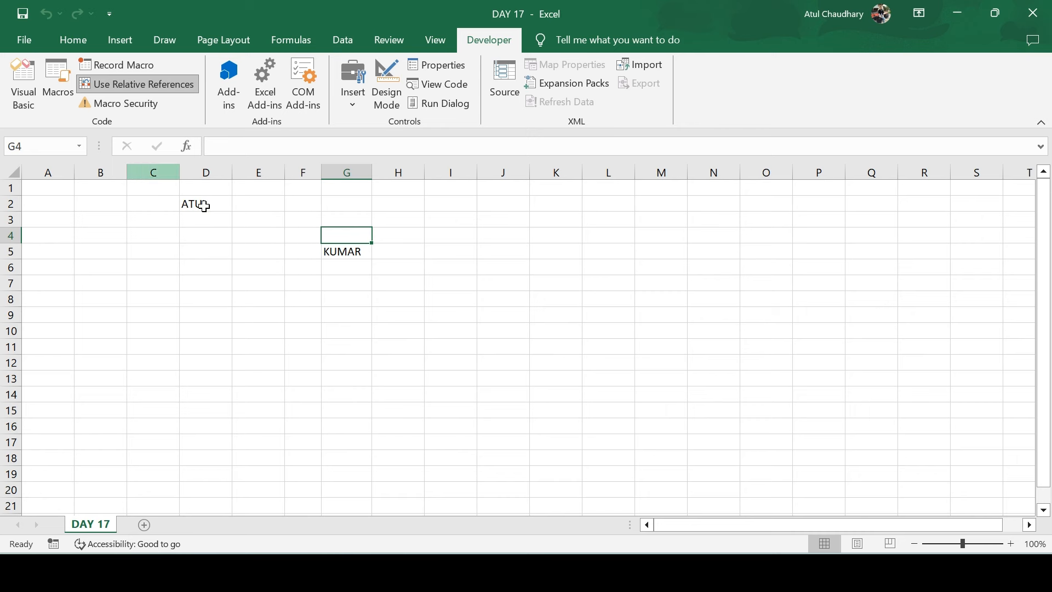
left_click(140, 107)
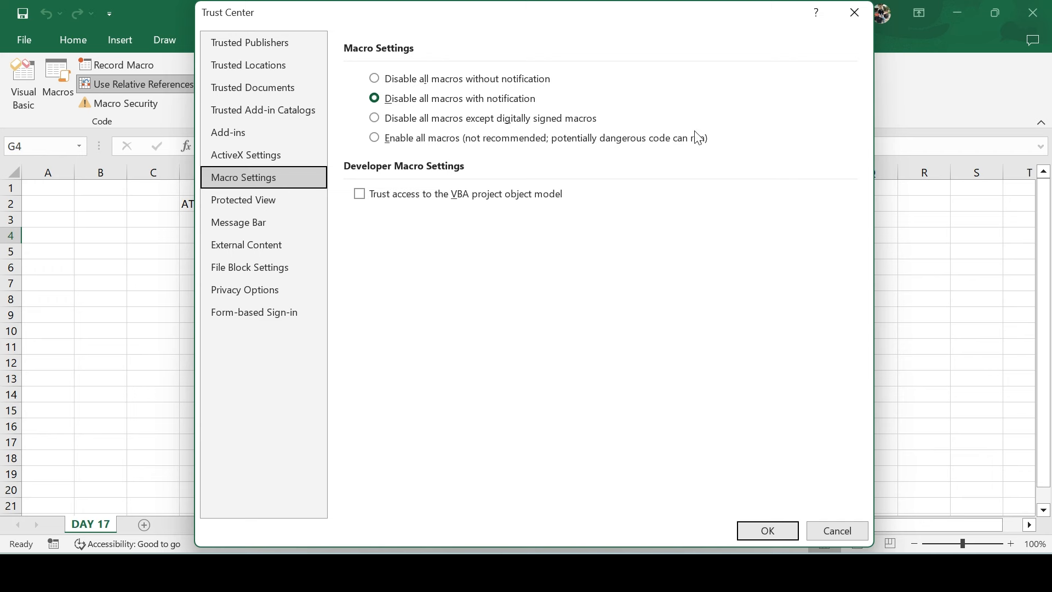
Close the Trust Center, delete the contents of C1:K13, and select F6
left_click(851, 22)
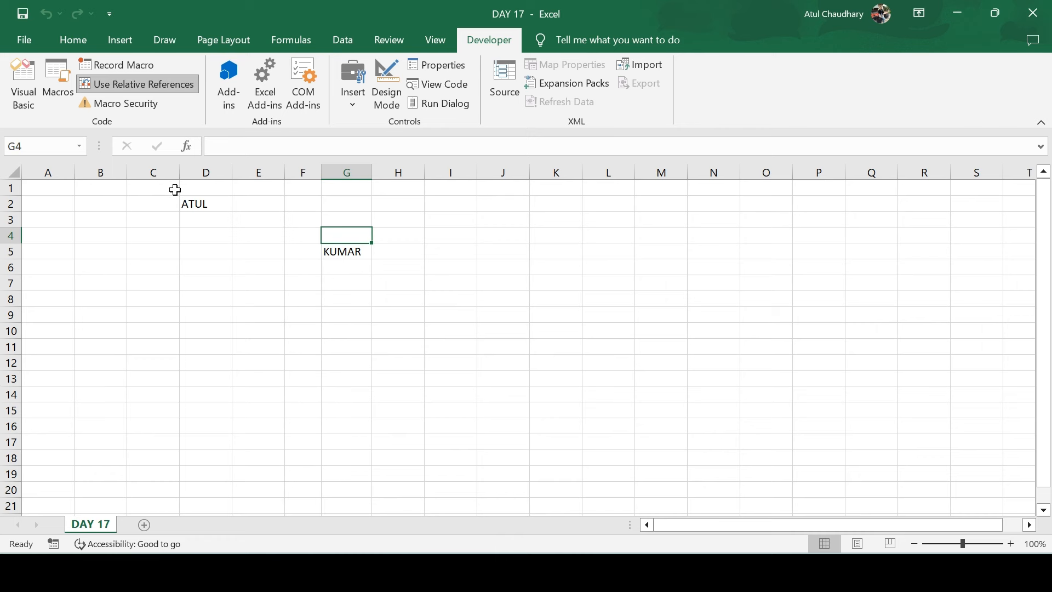
left_click_drag(174, 190, 543, 371)
key("Delete")
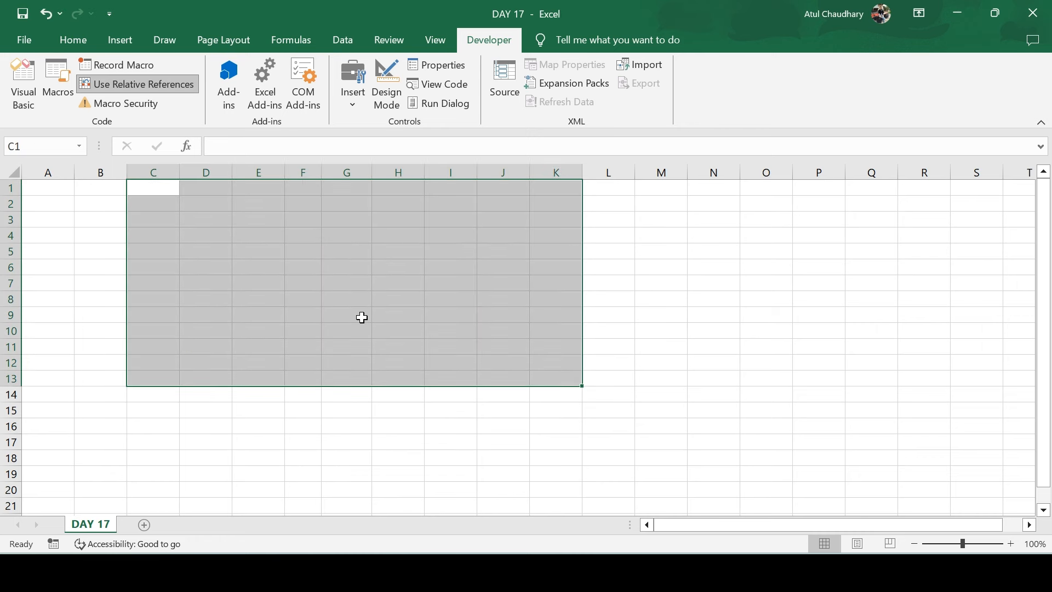
left_click(308, 268)
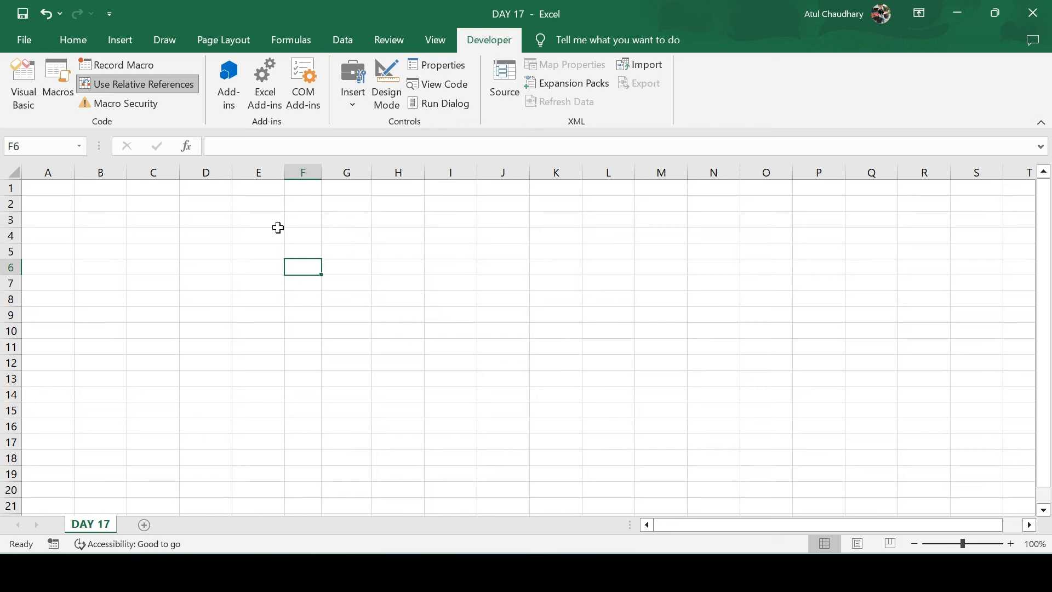
left_click(233, 100)
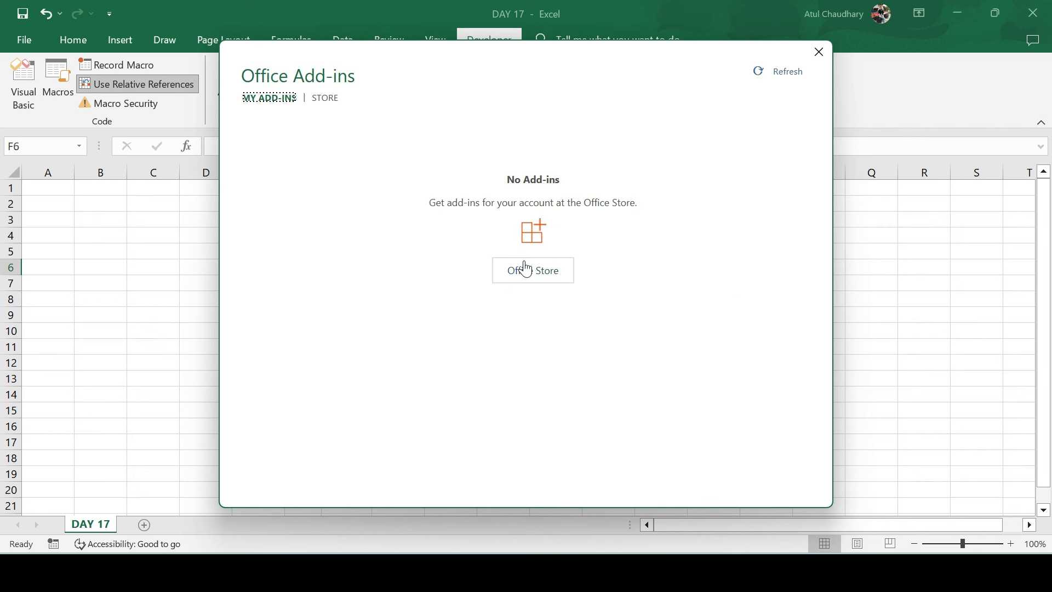
left_click(527, 277)
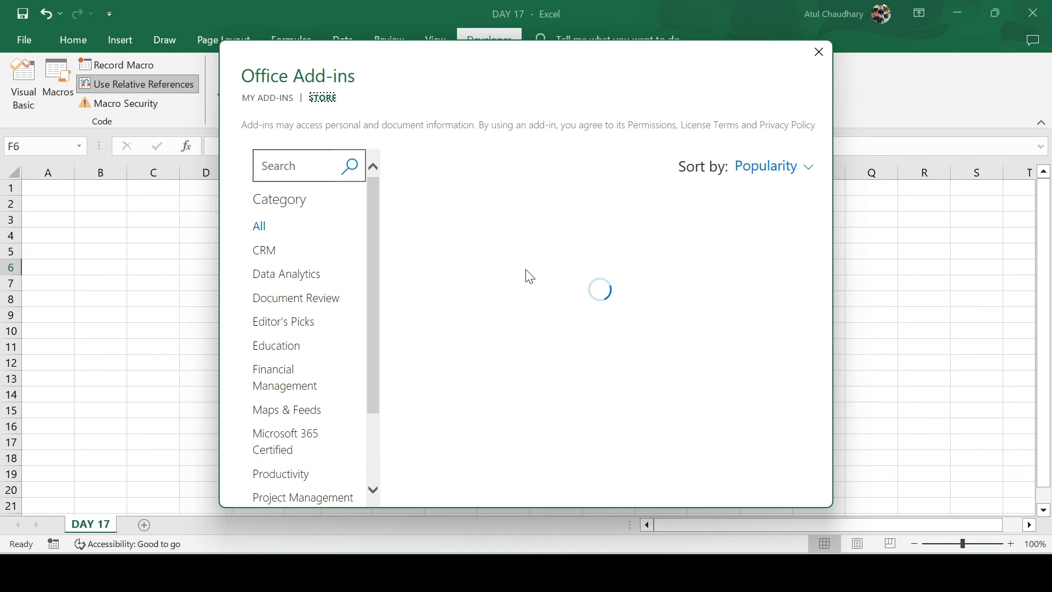
left_click_drag(374, 275, 373, 382)
left_click(322, 345)
left_click(315, 285)
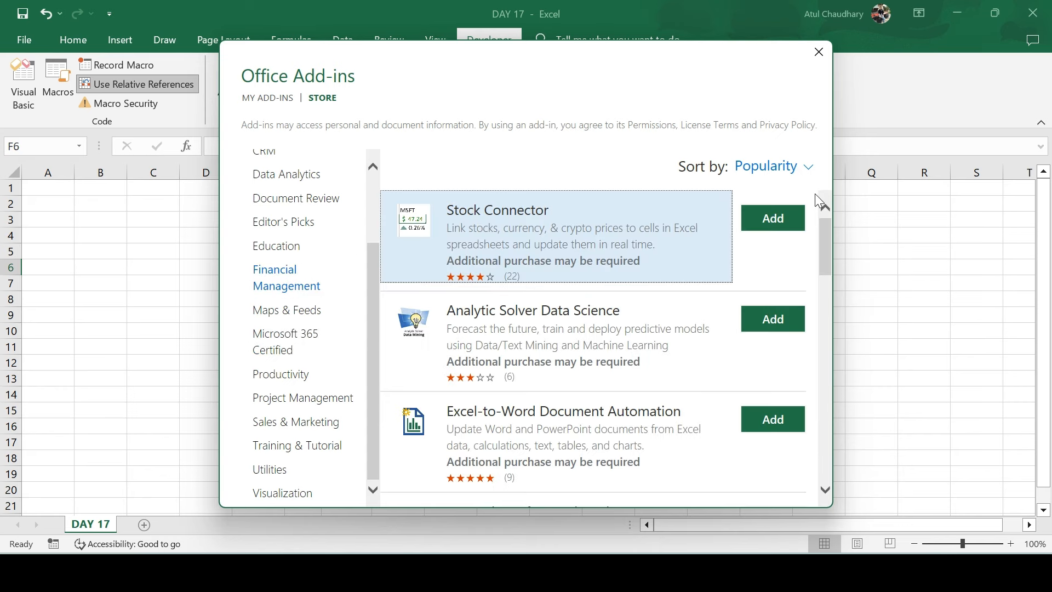
left_click(819, 52)
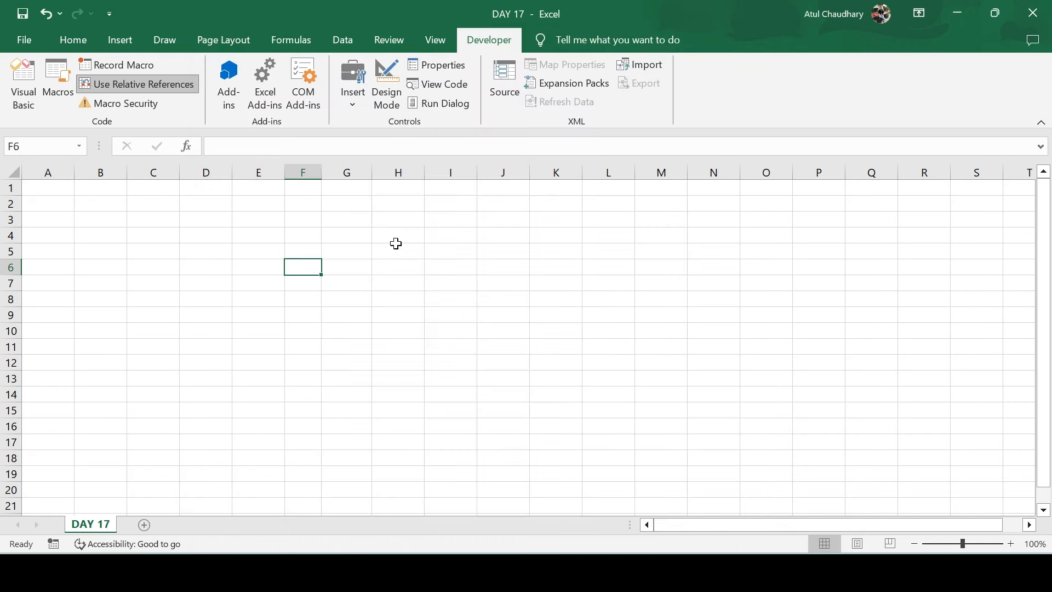
left_click(271, 107)
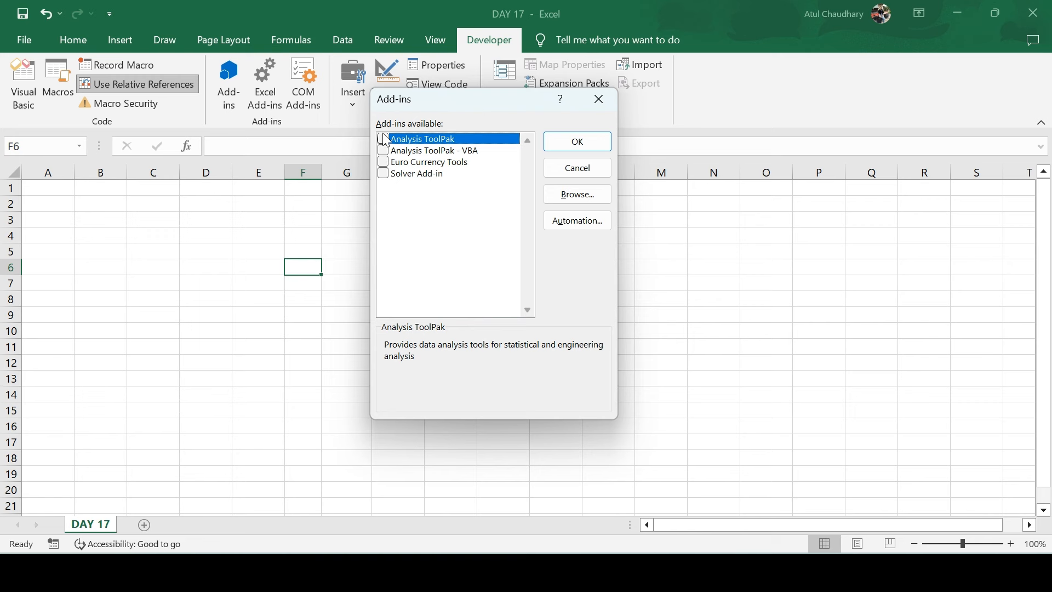
left_click(564, 198)
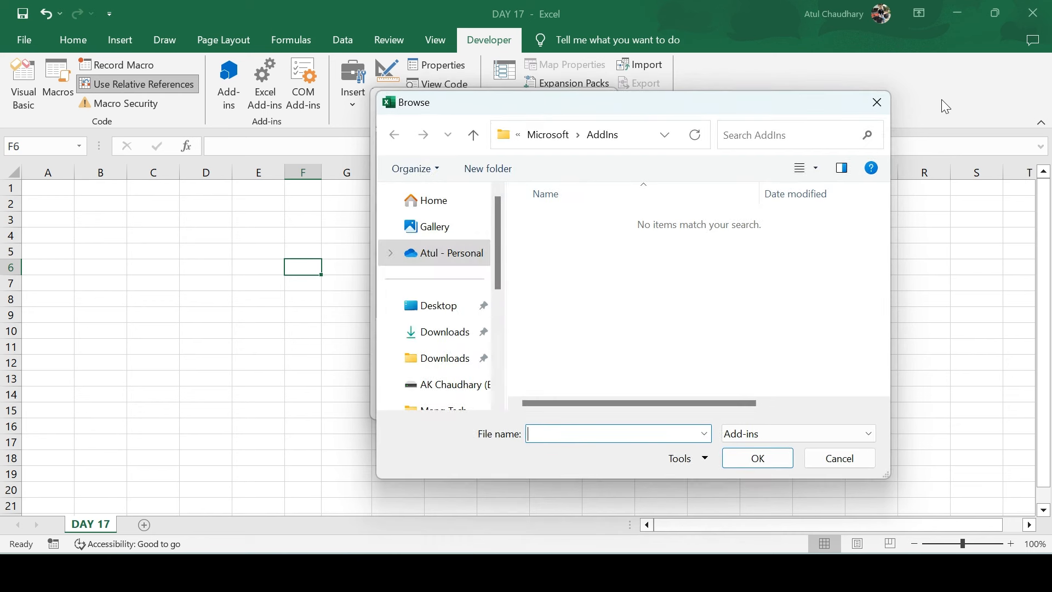
left_click(877, 103)
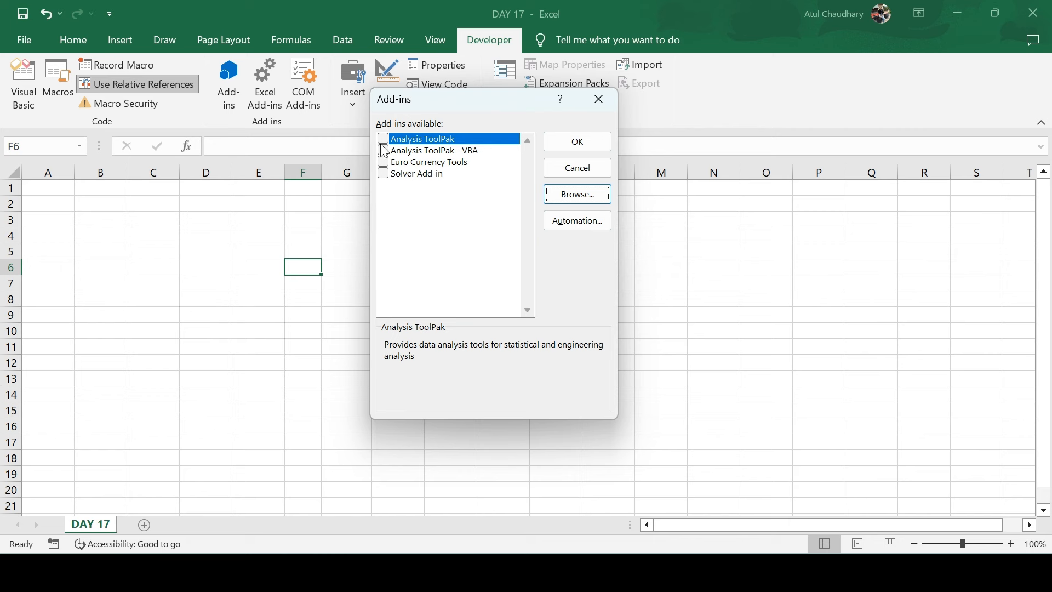
left_click(599, 100)
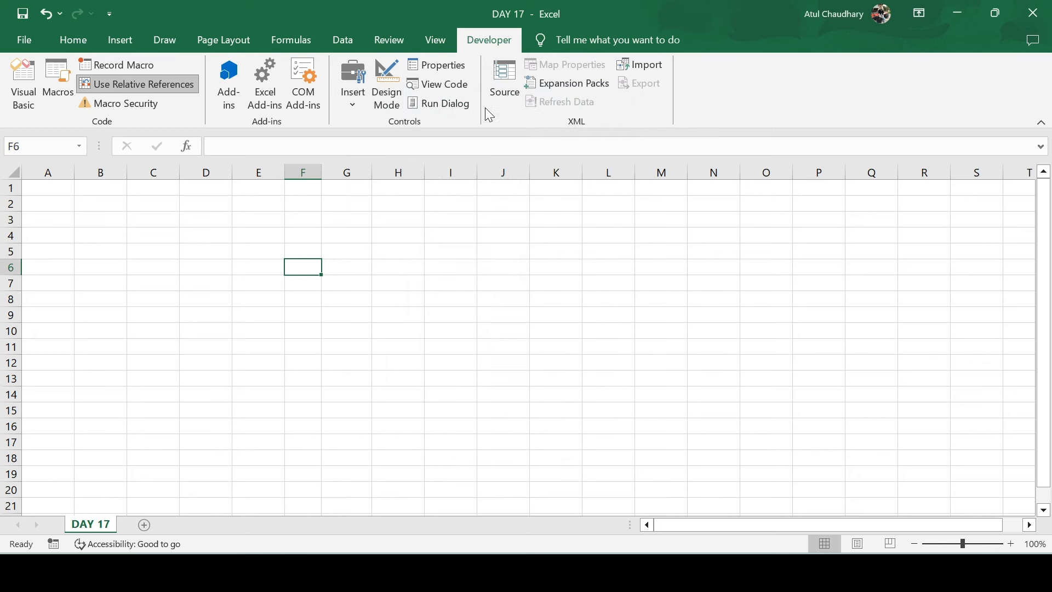
left_click(310, 97)
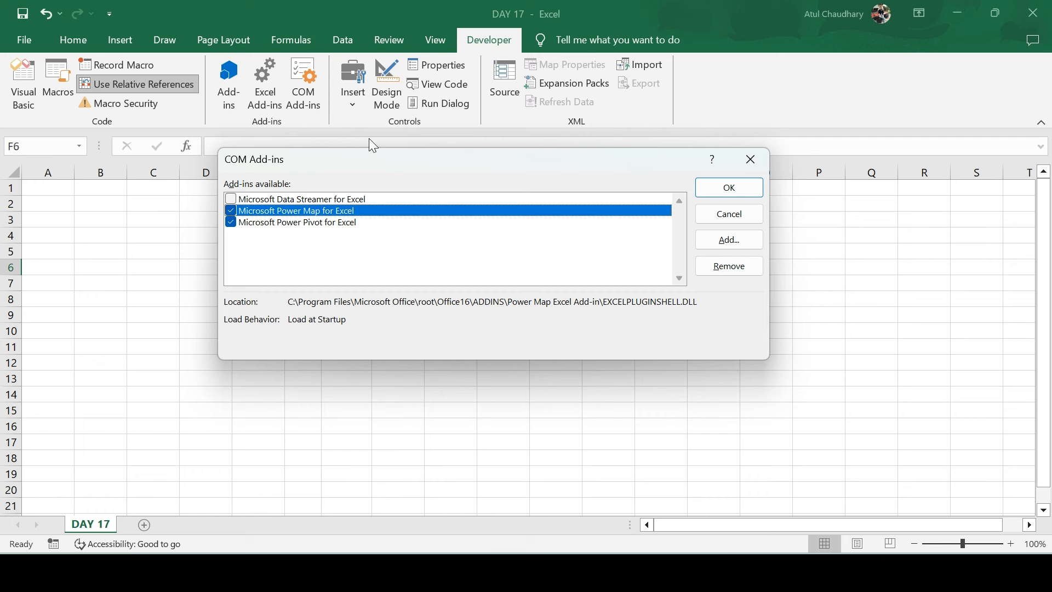
left_click(761, 165)
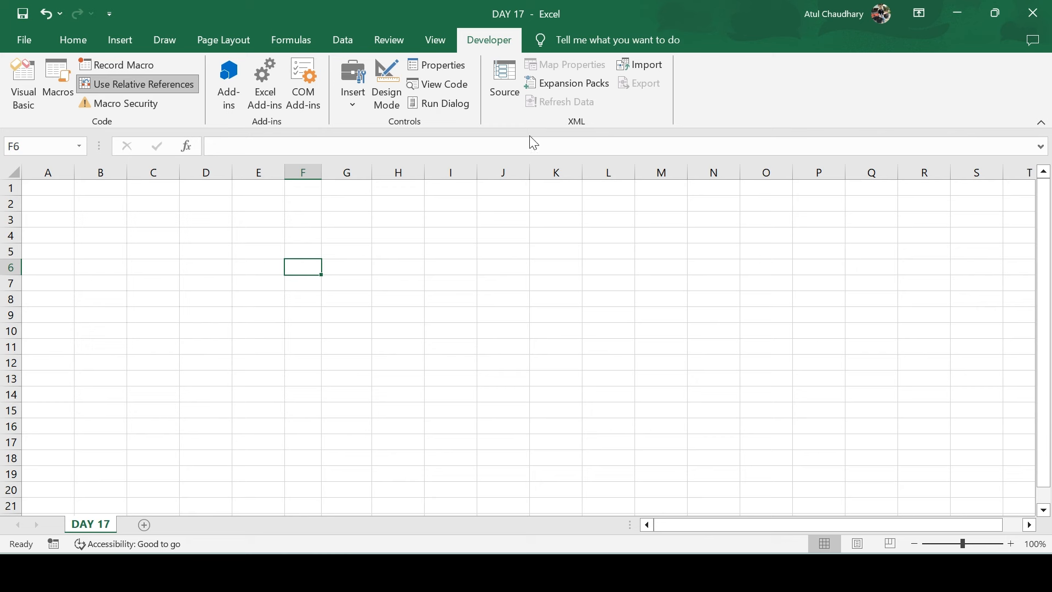
Open the Developer > Insert gallery of Form and ActiveX controls
left_click(352, 114)
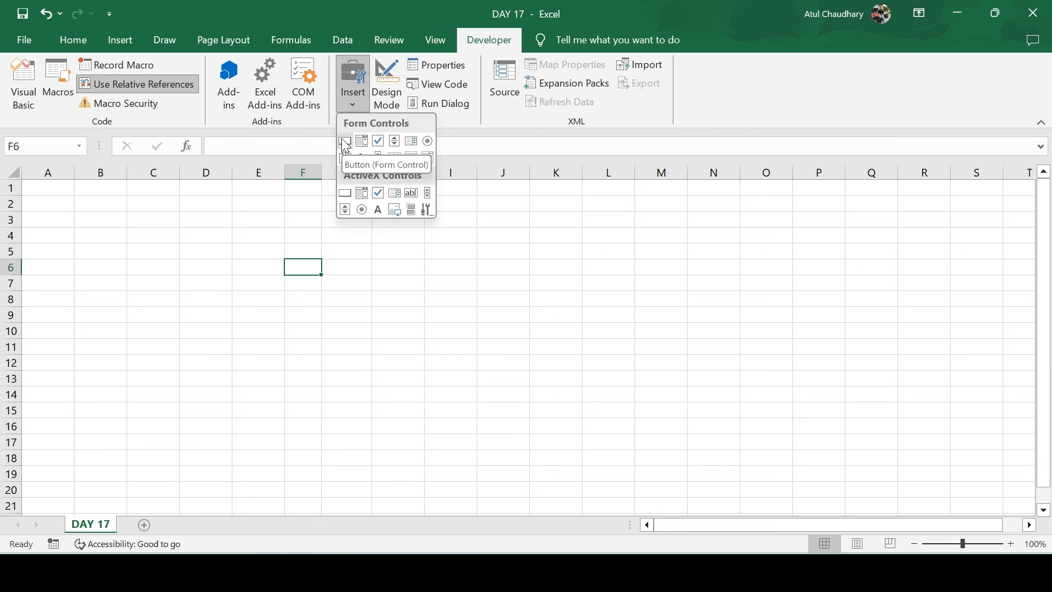
Draw a check box over D3:D4, nudge and widen it, and trim its label
left_click(379, 142)
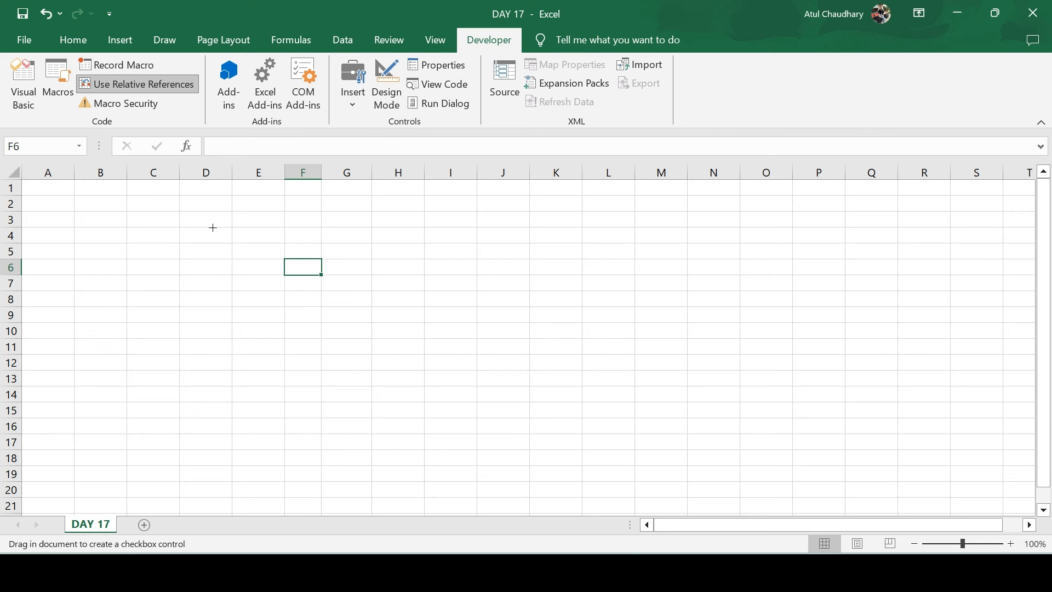
left_click_drag(190, 213, 208, 234)
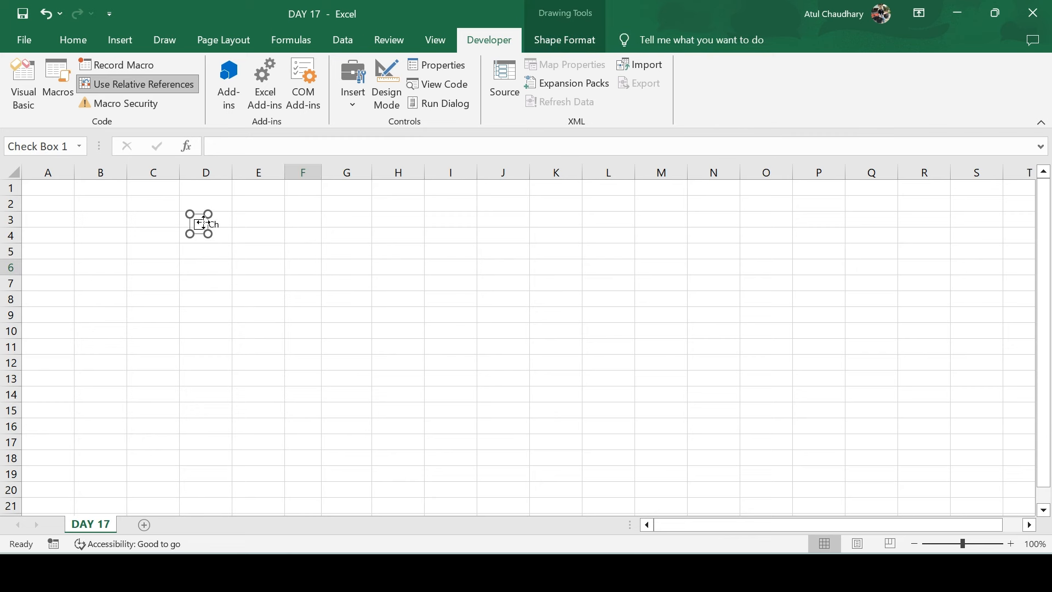
left_click_drag(203, 223, 197, 218)
left_click(200, 255)
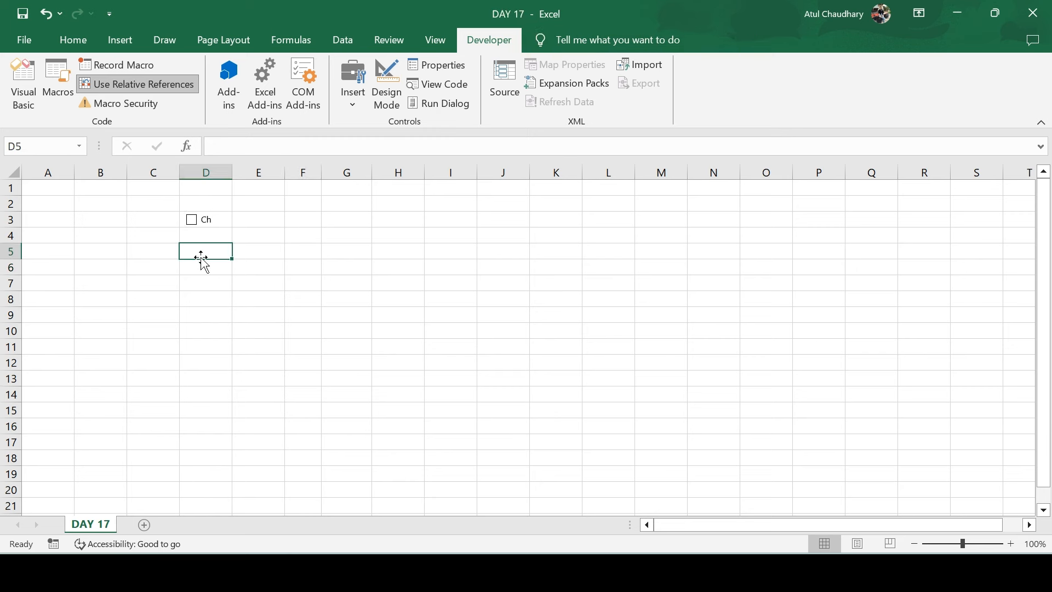
left_click(193, 225, "ctrl")
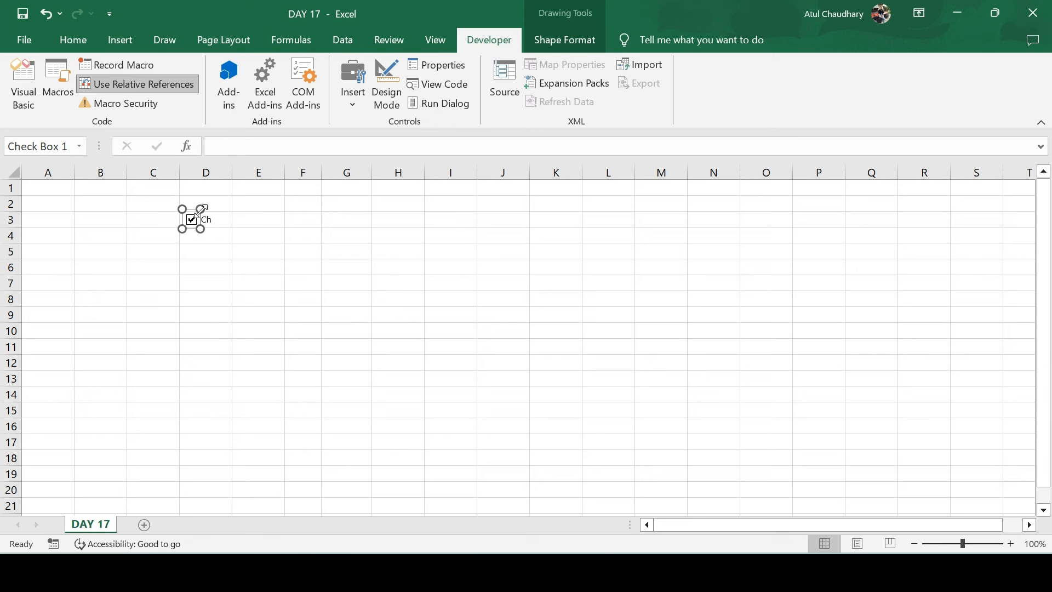
left_click_drag(201, 208, 216, 207)
left_click(210, 220)
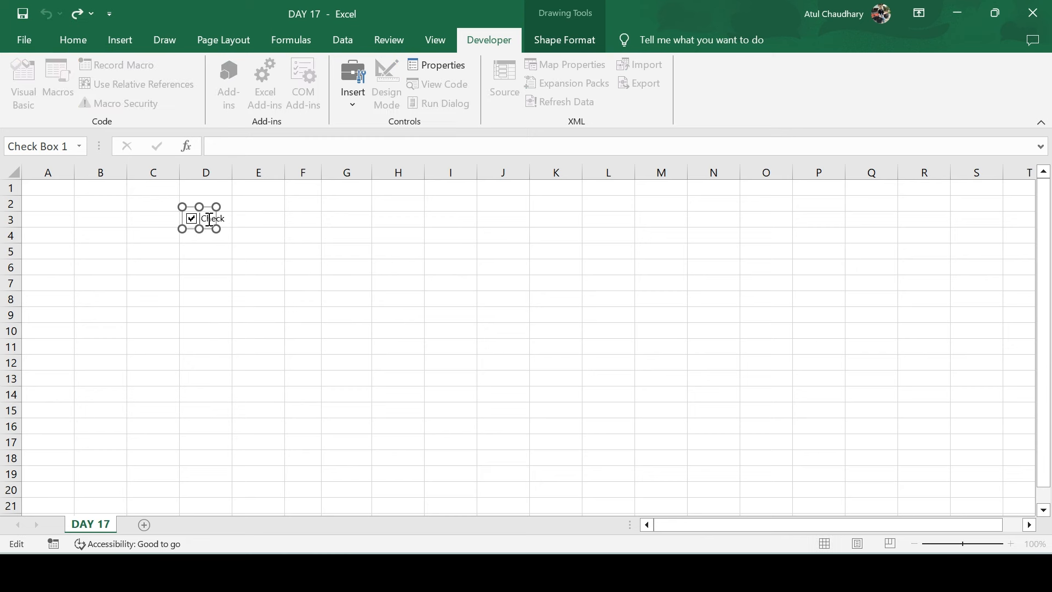
double_click(209, 219)
key("BackSpace")
left_click(220, 252)
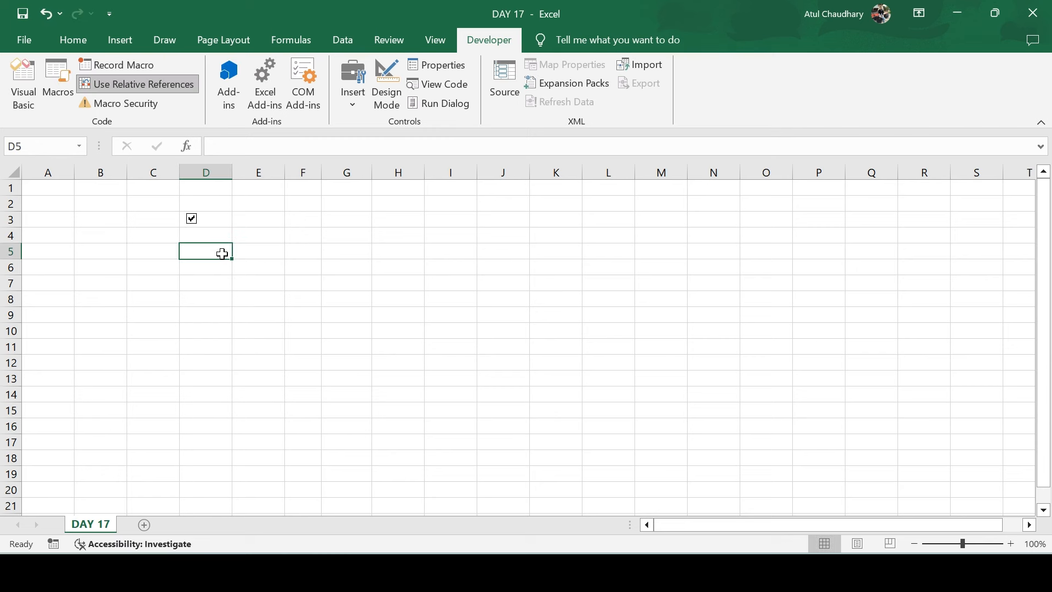
right_click(191, 219)
key("Escape")
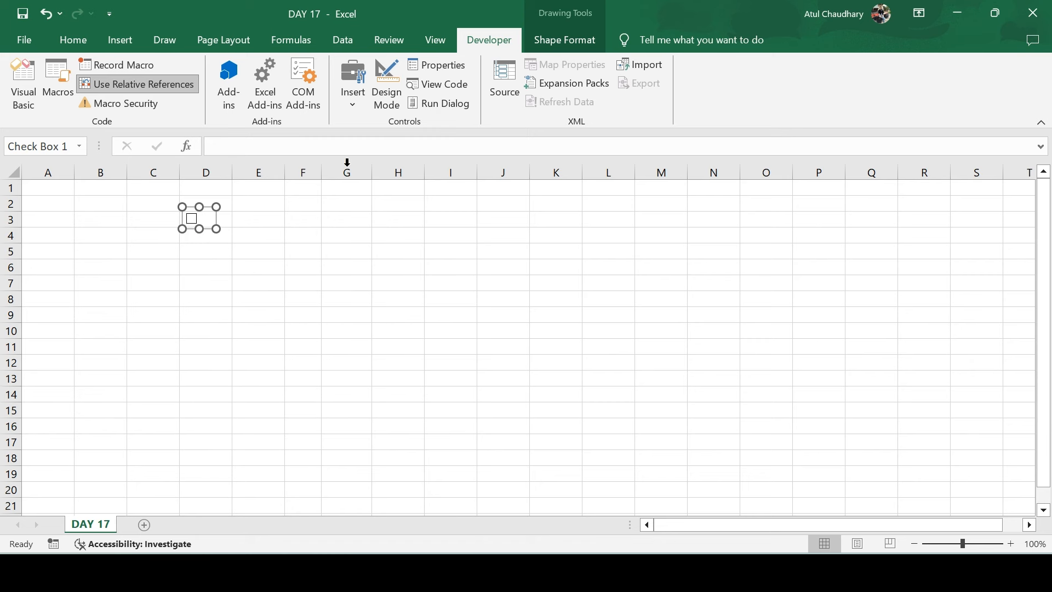
Draw an option button labelled 'Option' over E3:E4
left_click(352, 100)
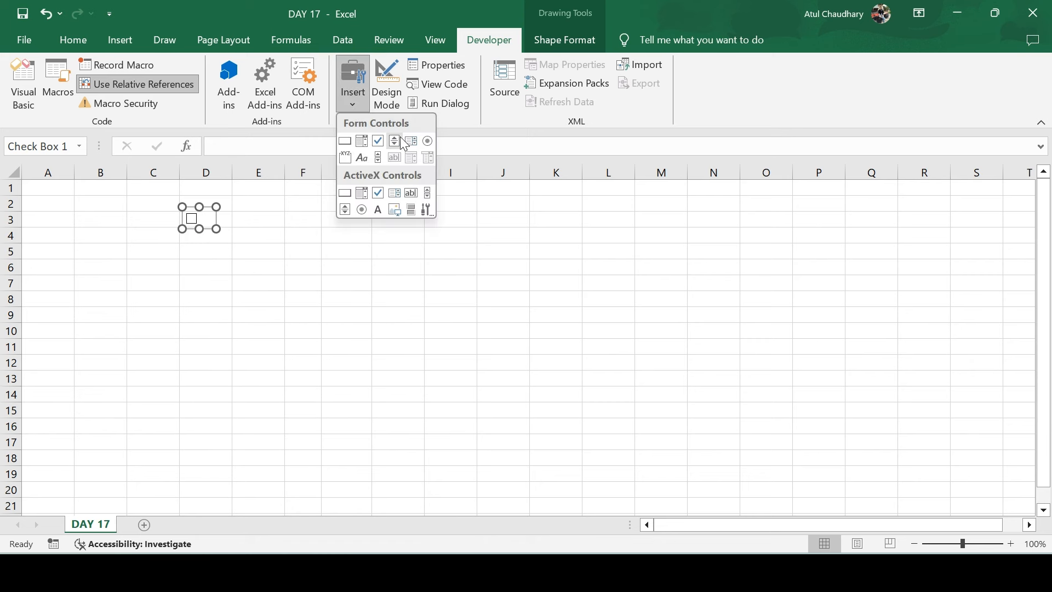
left_click(428, 144)
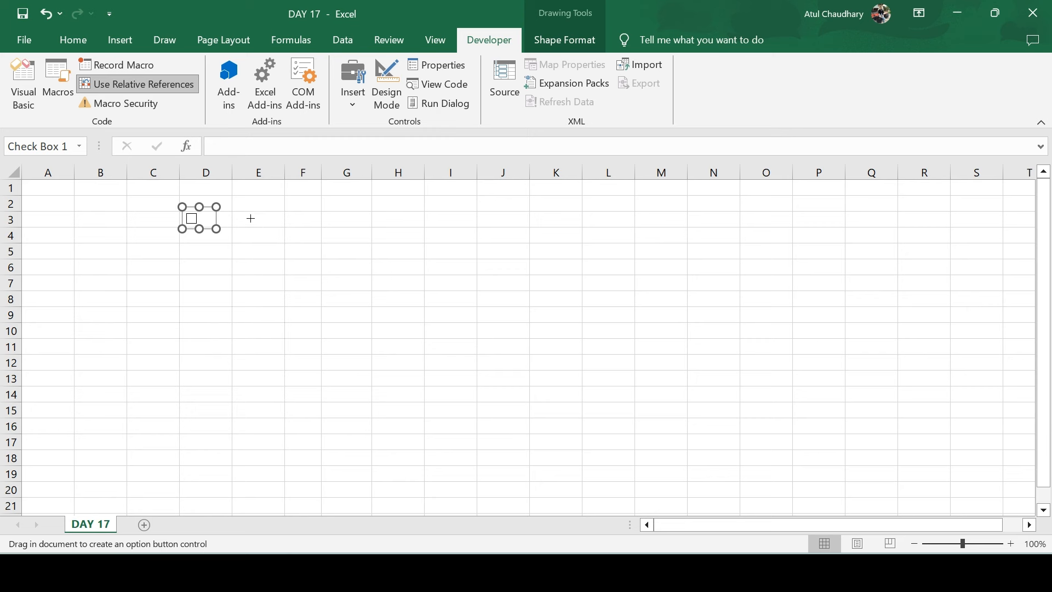
left_click_drag(251, 219, 281, 232)
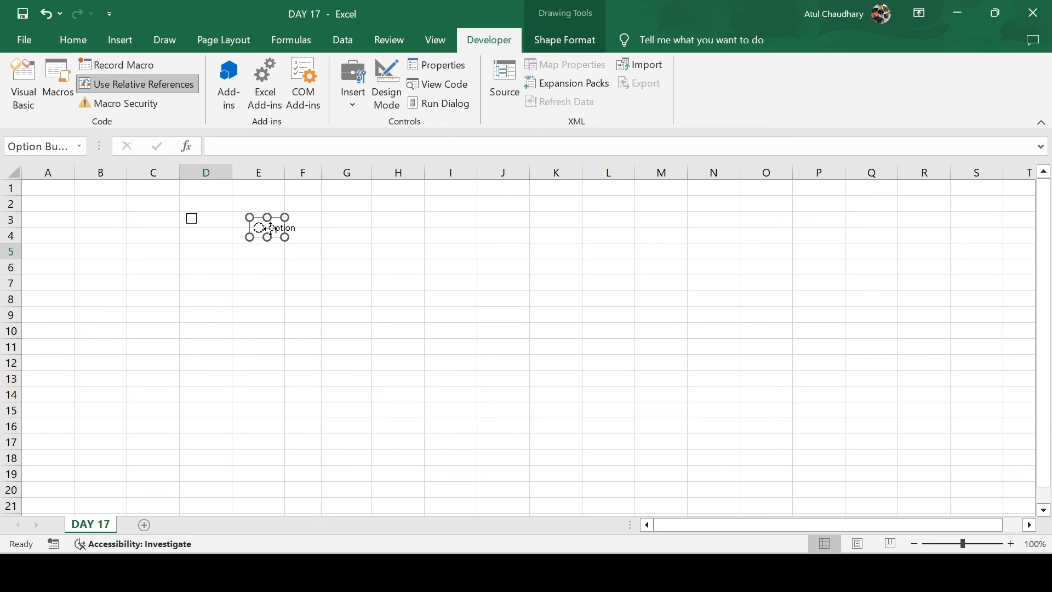
right_click(271, 230)
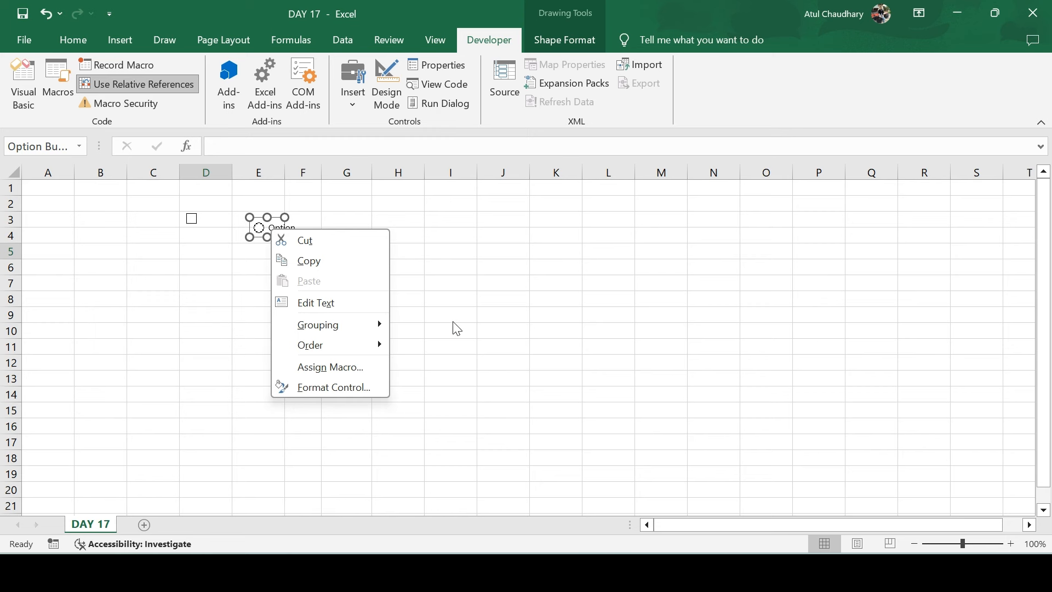
key("Escape")
left_click(352, 97)
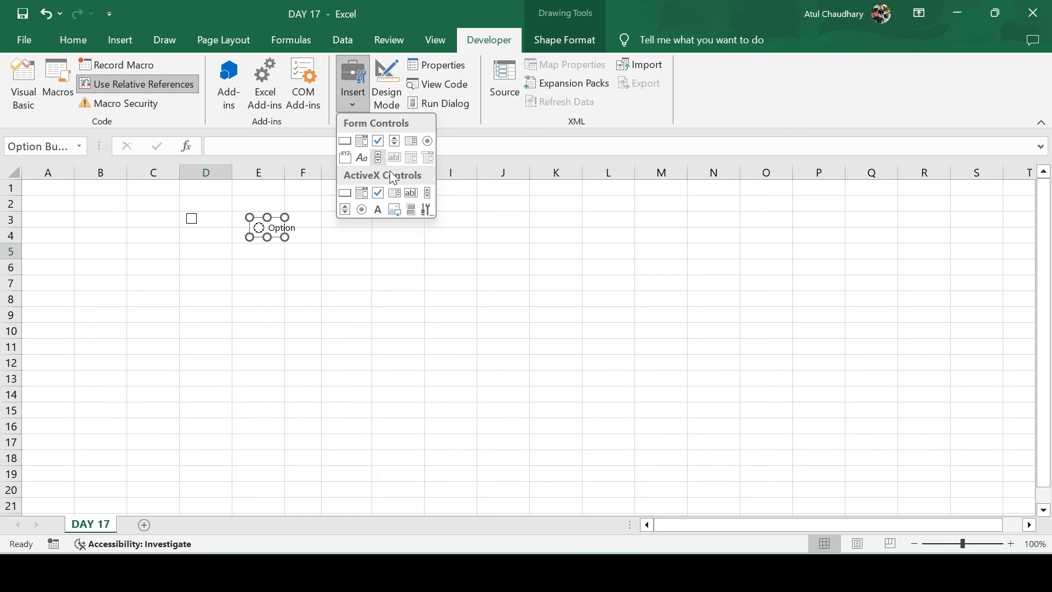
Draw a vertical form-control scroll bar in column J
left_click(379, 158)
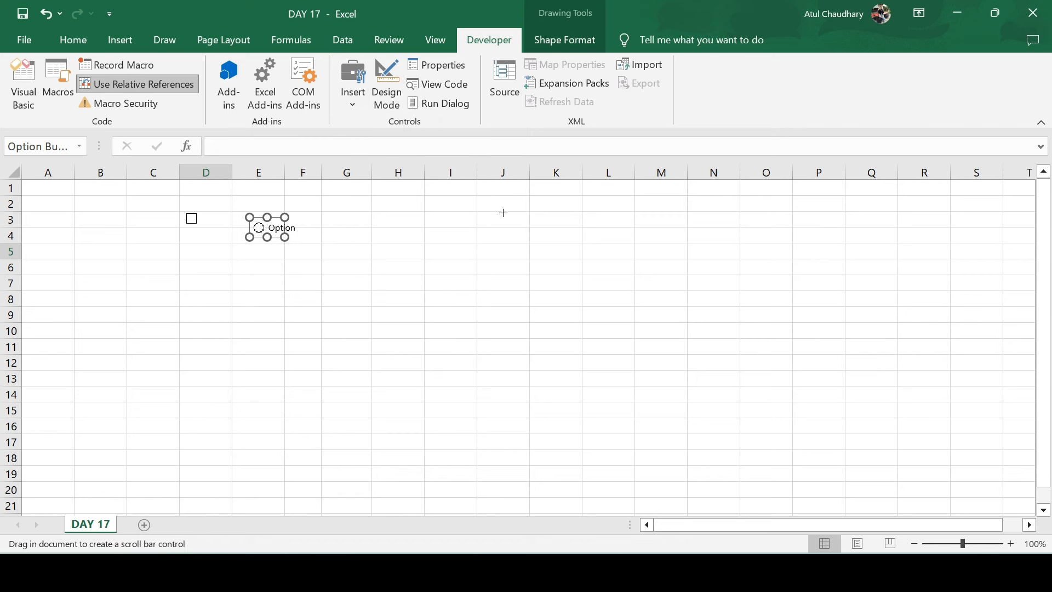
left_click_drag(502, 212, 519, 367)
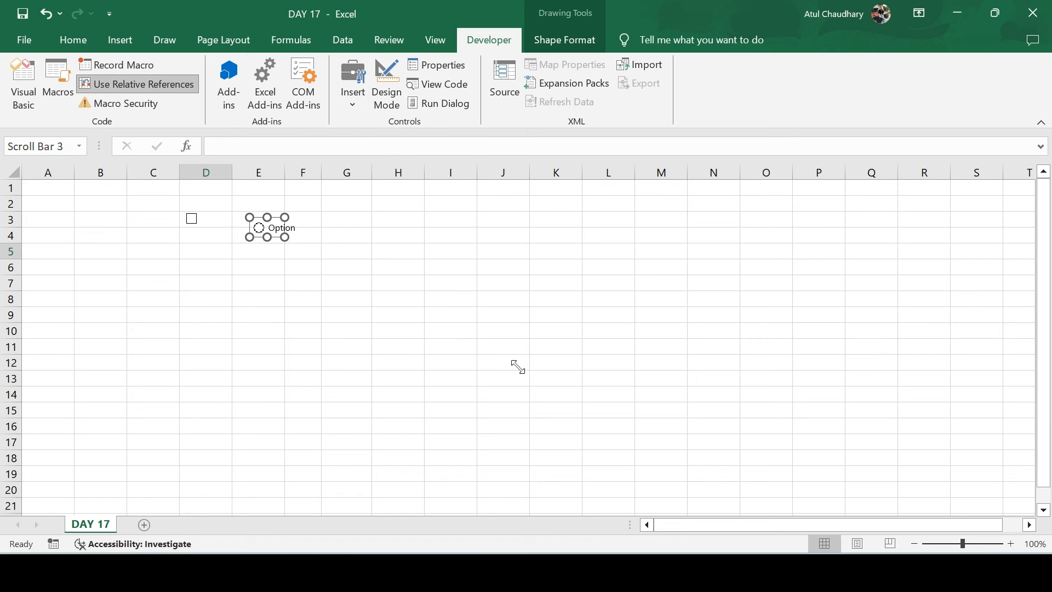
left_click_drag(500, 211, 481, 212)
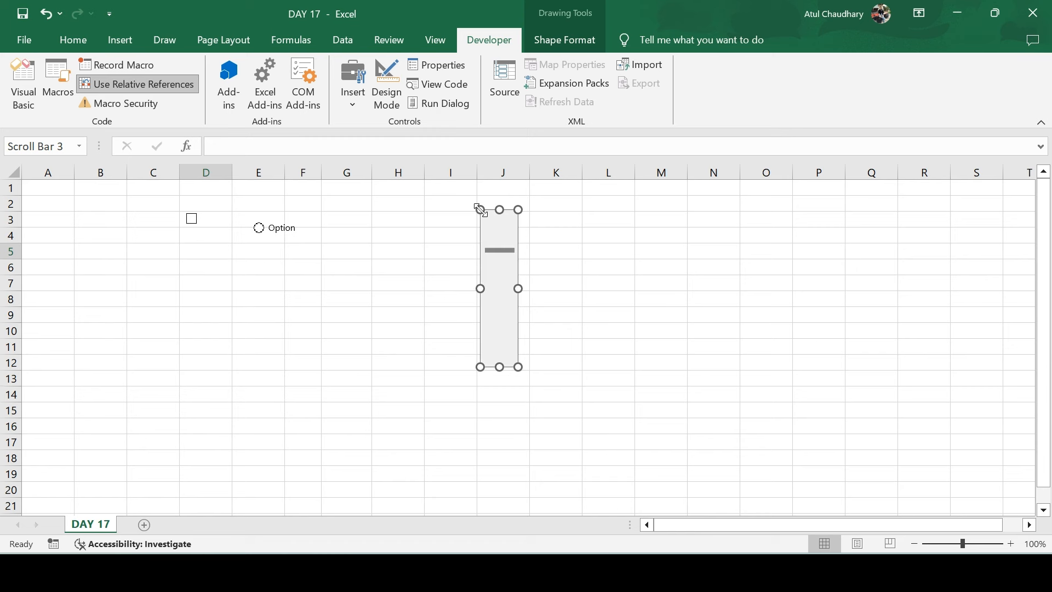
Link the scroll bar to cell $K$1 and stretch it down to row 16
right_click(508, 255)
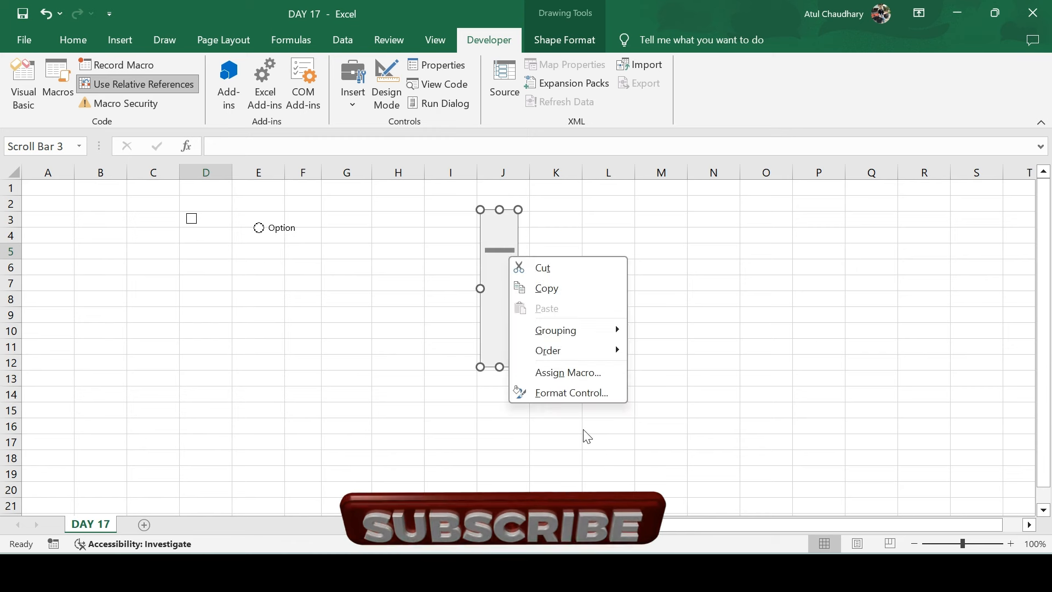
left_click(566, 393)
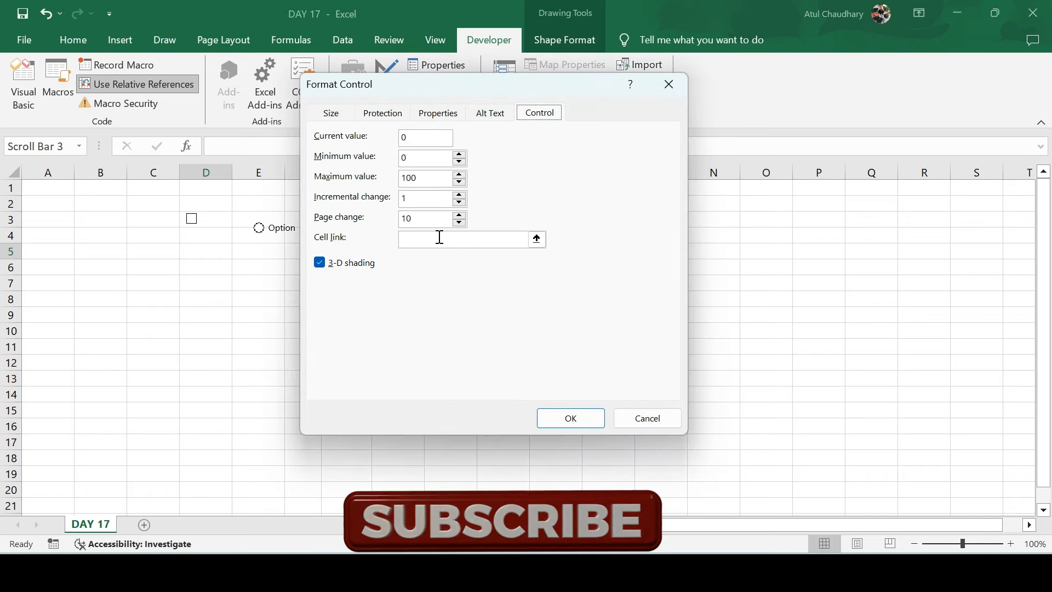
left_click(536, 239)
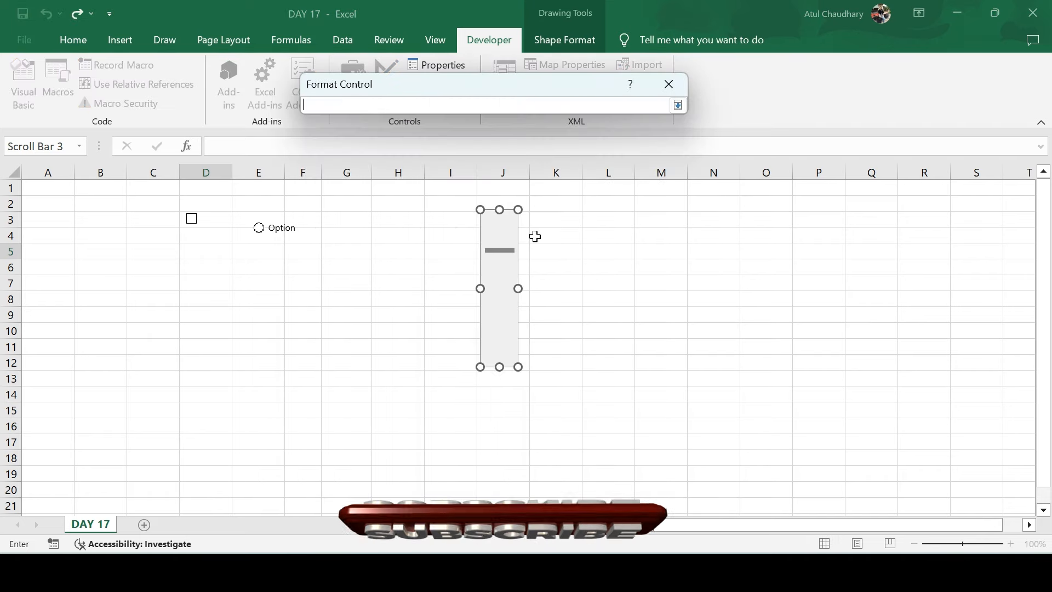
left_click(557, 185)
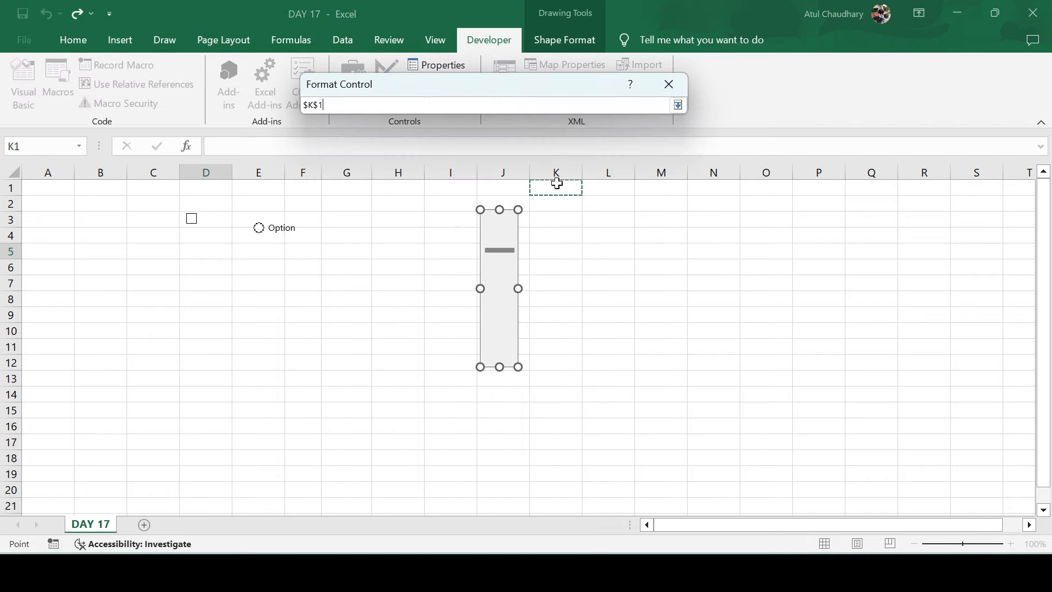
left_click(677, 105)
left_click(552, 422)
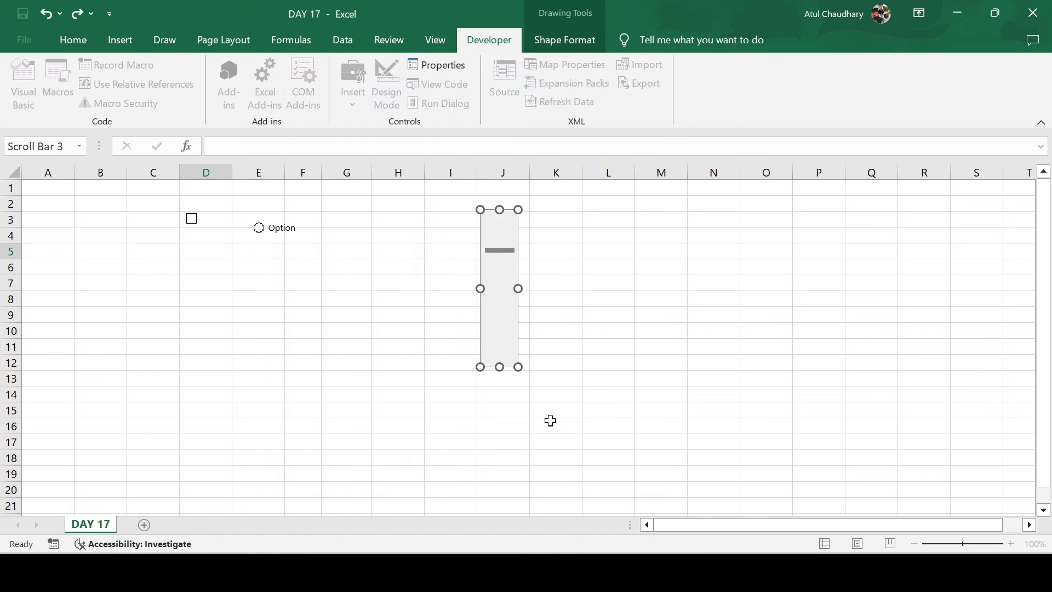
left_click_drag(519, 367, 523, 435)
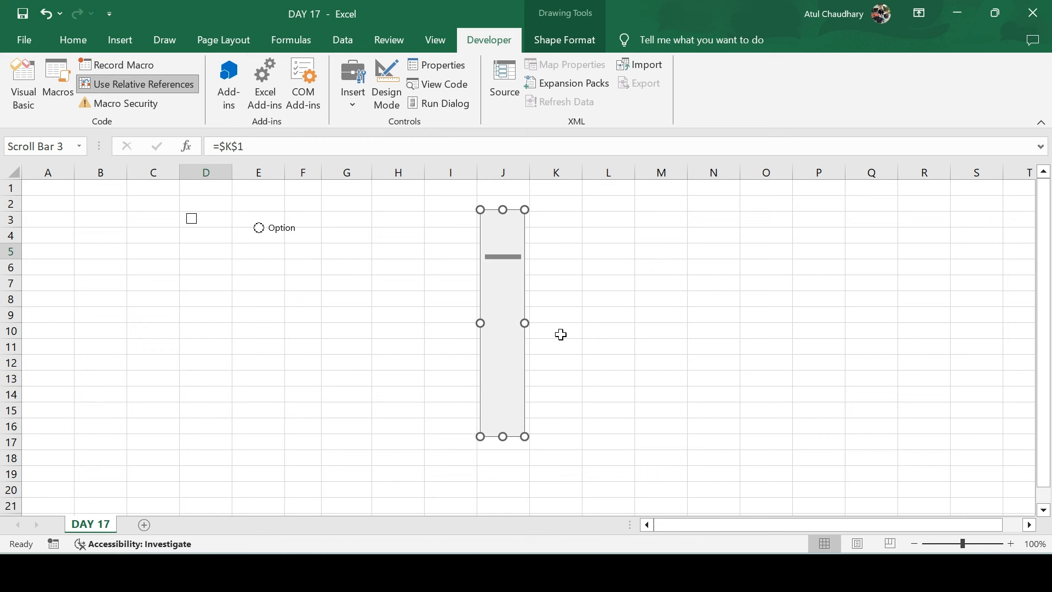
left_click(563, 312)
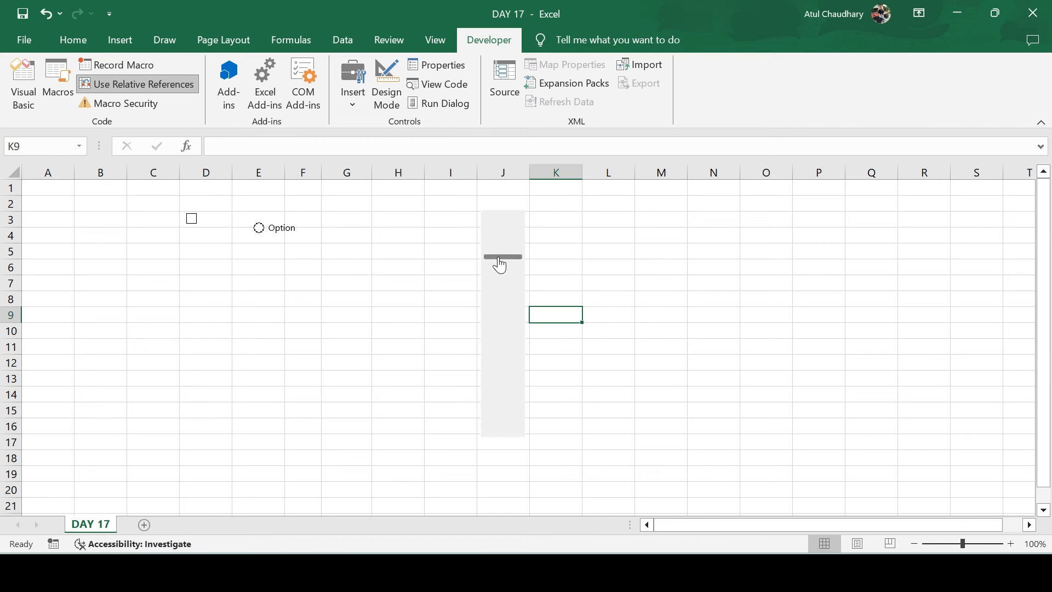
left_click_drag(497, 259, 509, 227)
Toggle Design Mode off and on, stepping the scroll bar once so K1 shows 10
left_click(389, 88)
left_click(358, 102)
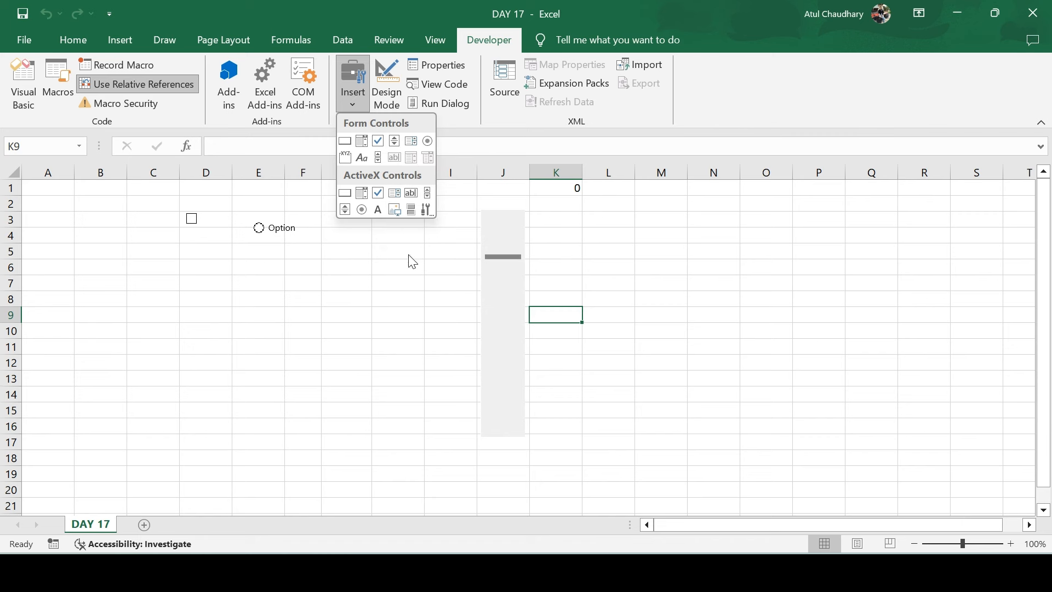
left_click(392, 96)
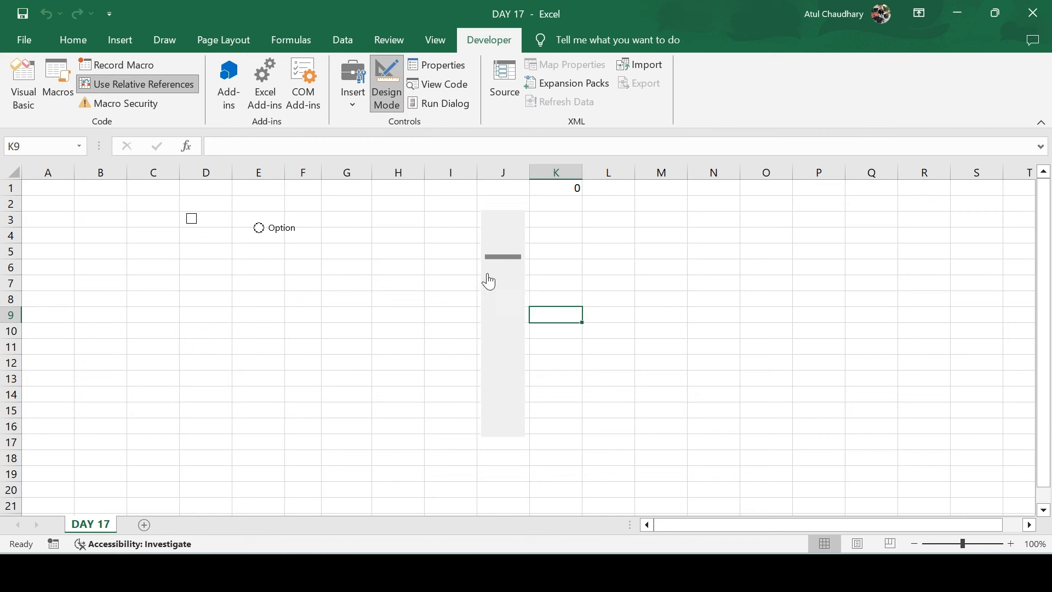
left_click(514, 321)
right_click(514, 316)
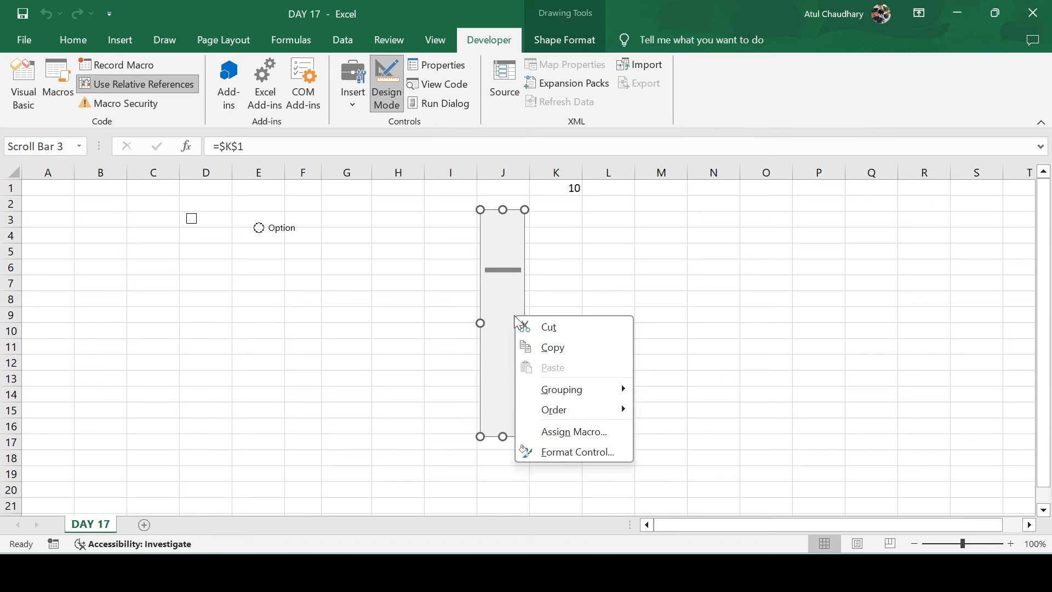
left_click(379, 100)
left_click(379, 100)
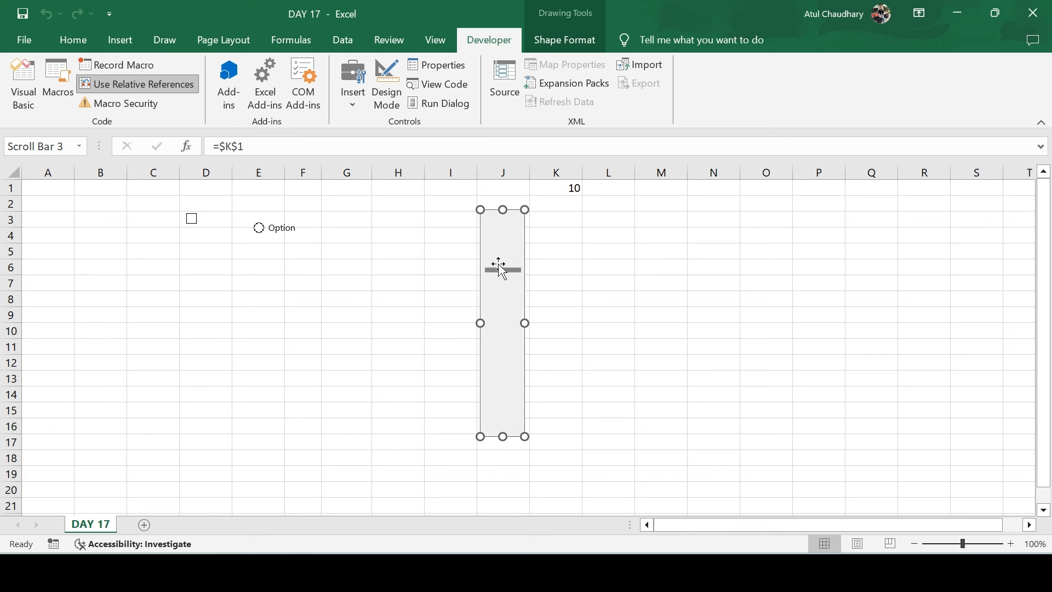
Move the scroll bar into column I and page K1 up to 80
left_click_drag(498, 282, 483, 261)
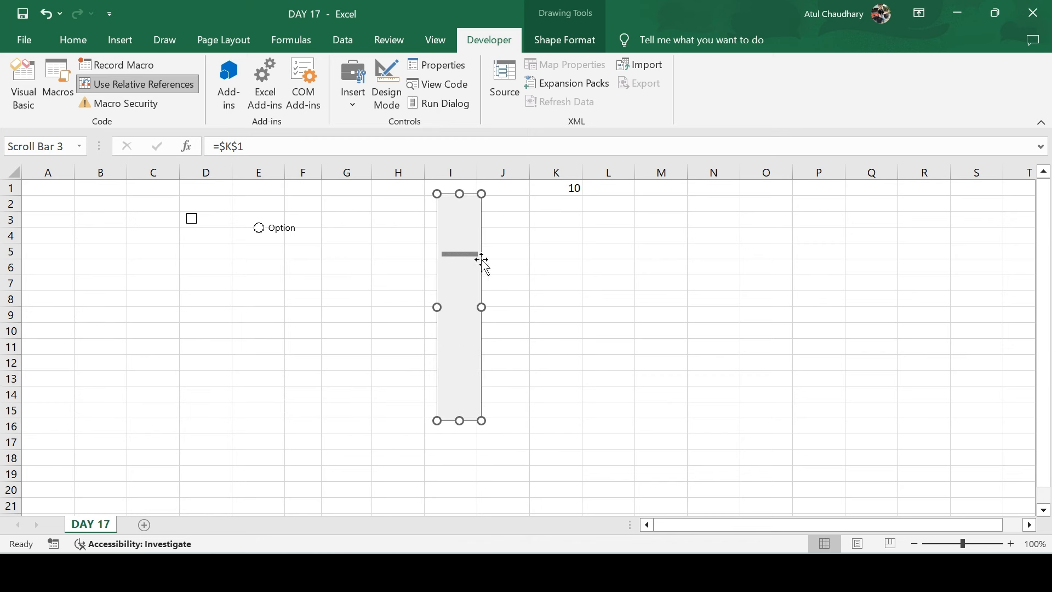
left_click(521, 247)
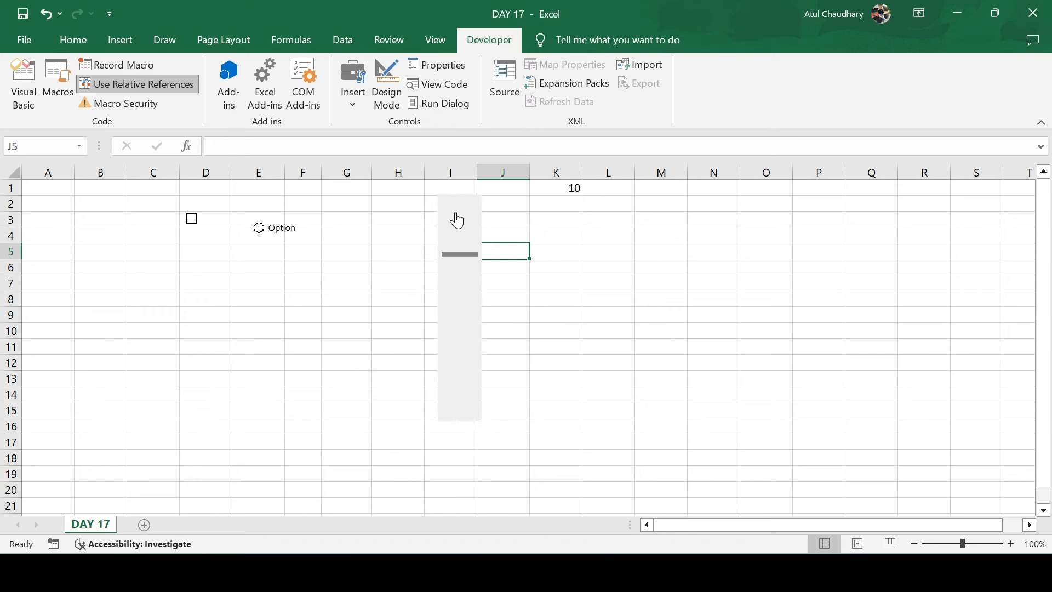
left_click(454, 236)
left_click(455, 236)
left_click(464, 278)
left_click_drag(464, 279, 465, 357)
left_click(528, 321)
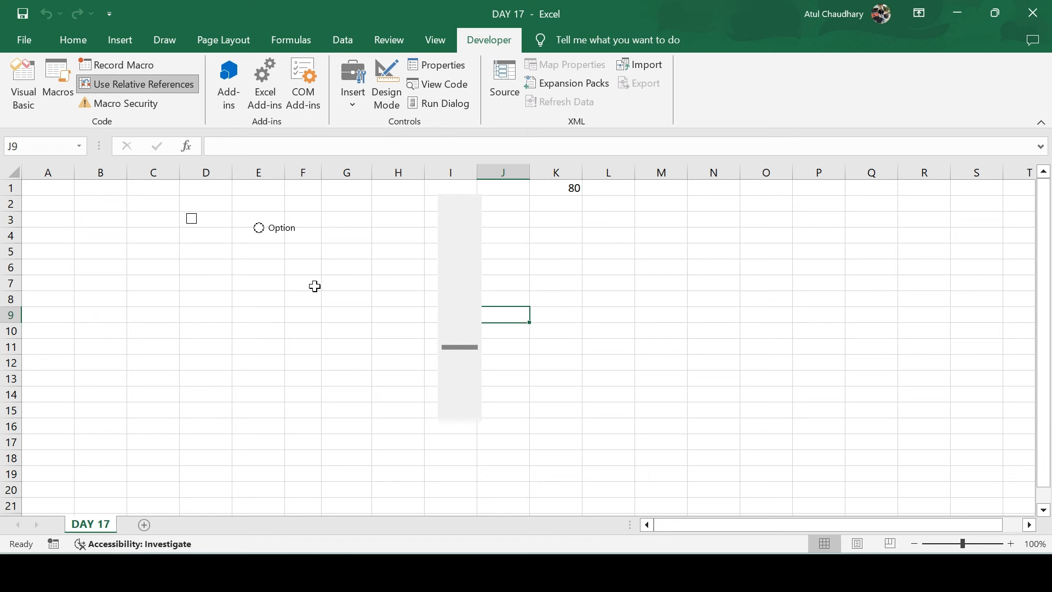
right_click(465, 316)
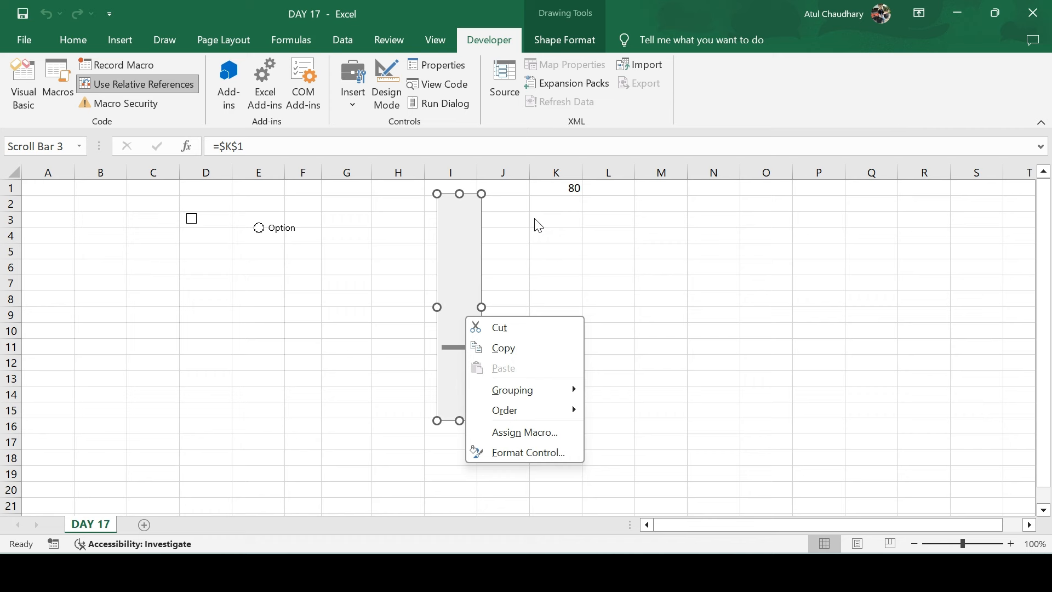
In the scroll bar's Format Control settings, change Maximum value from 100 to 1000
left_click(430, 63)
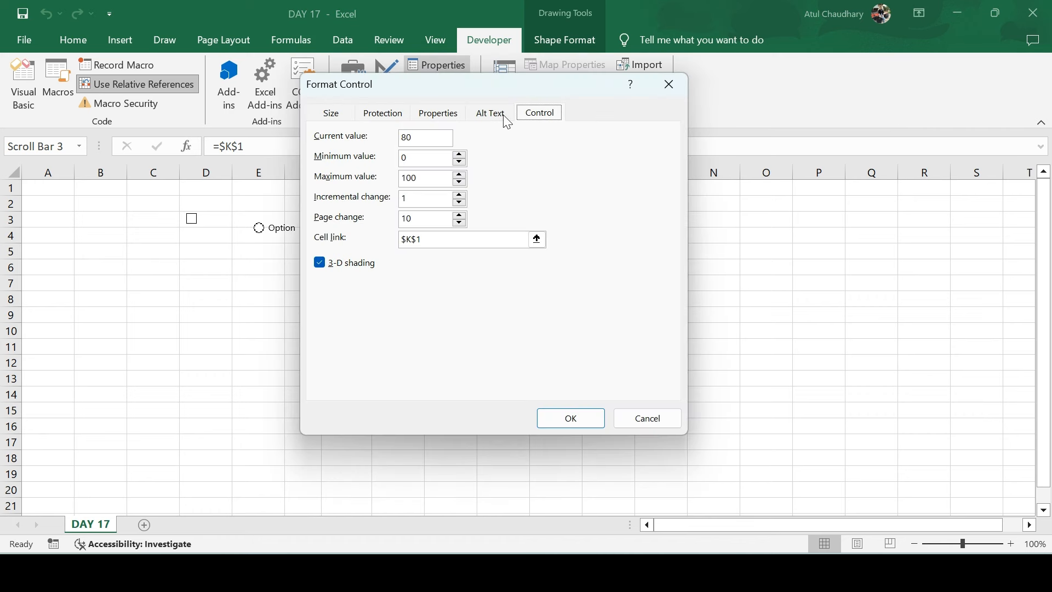
left_click(493, 112)
left_click(444, 122)
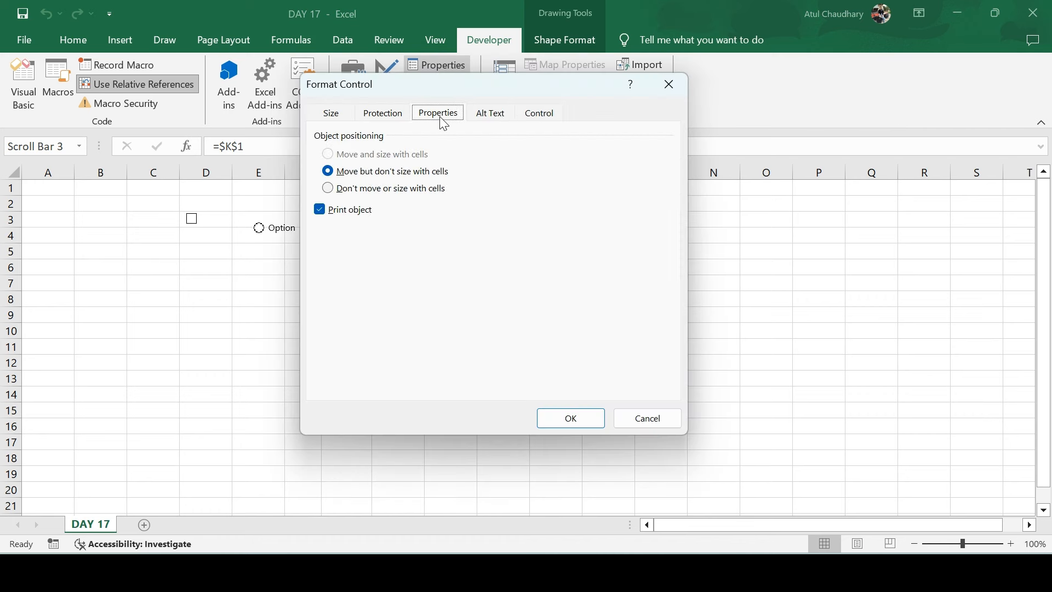
left_click(378, 117)
left_click(334, 115)
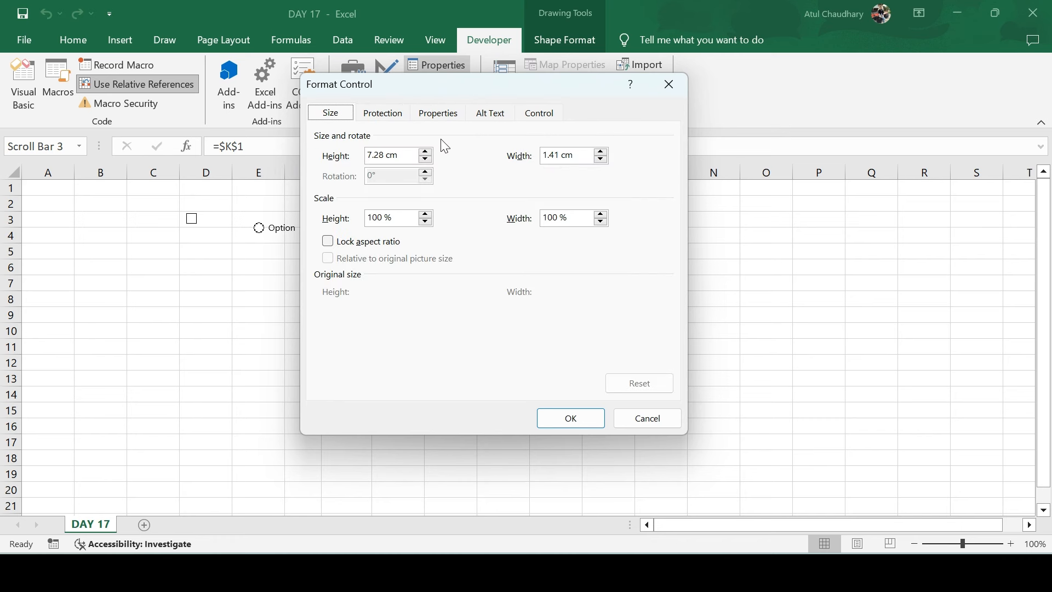
left_click(540, 117)
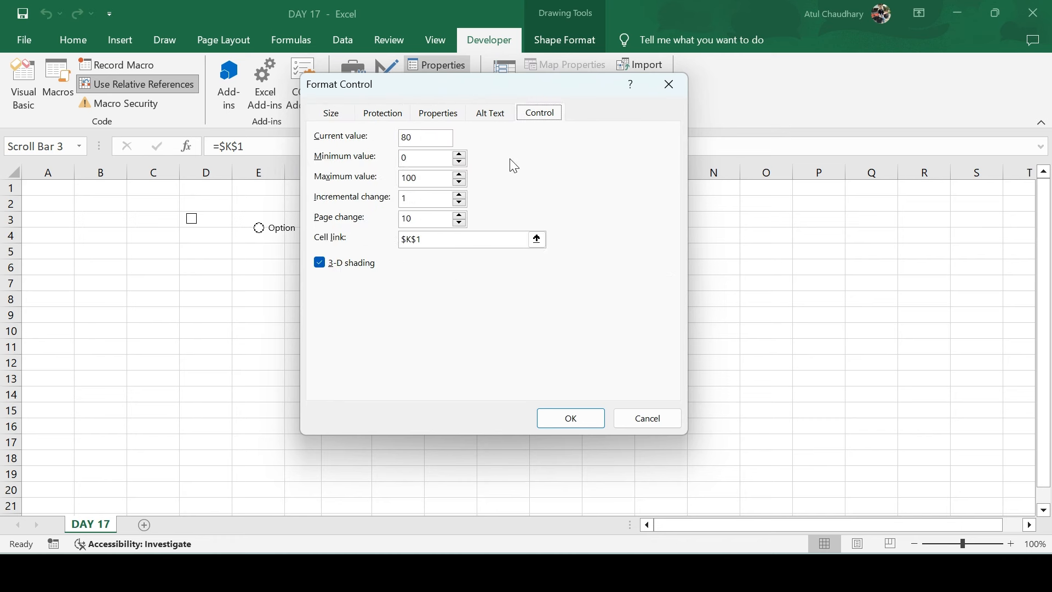
left_click(437, 179)
type("0")
key("Return")
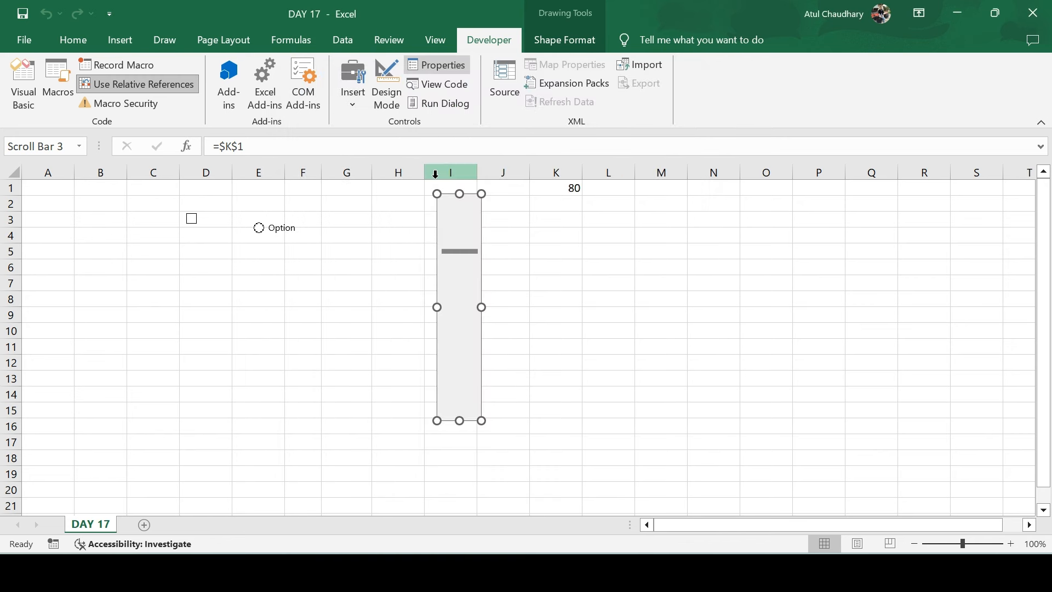
Drag the scroll bar past 100 so K1 reads 786, then enable Design Mode
left_click(515, 280)
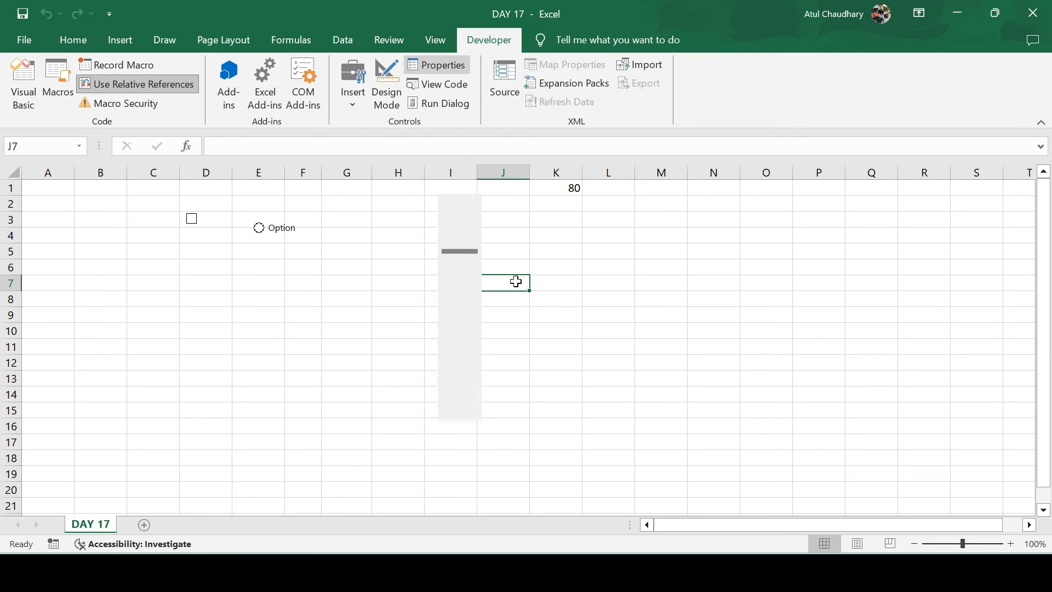
left_click_drag(464, 253, 468, 364)
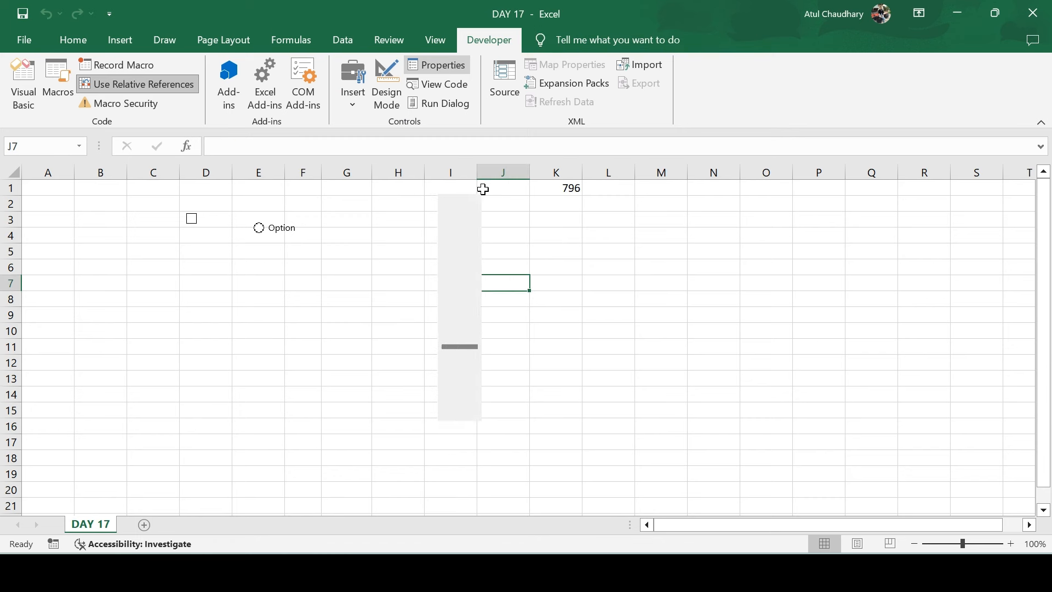
left_click(442, 87)
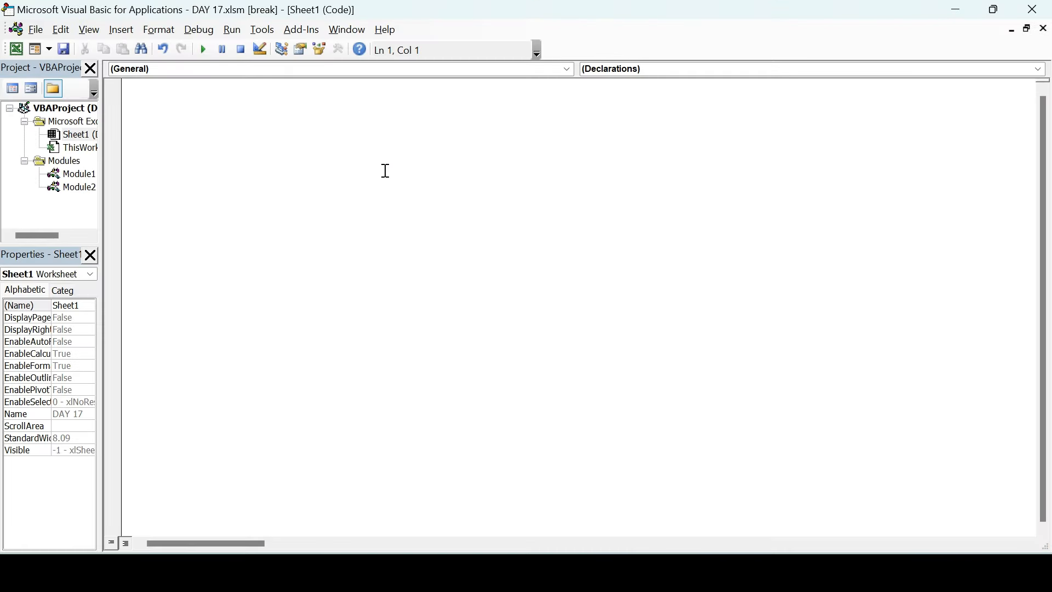
left_click(1035, 9)
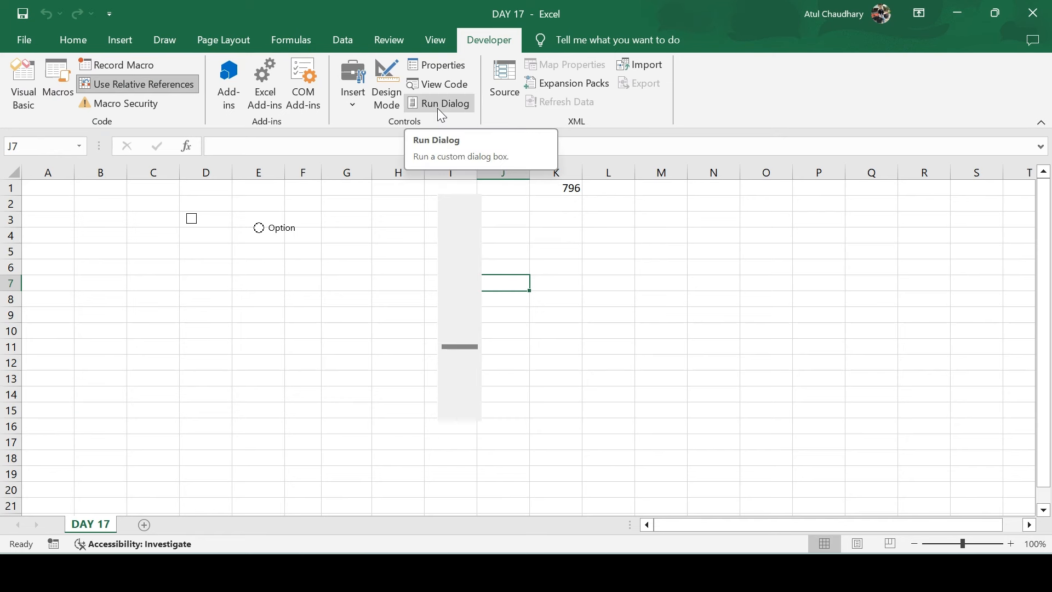
left_click(474, 248)
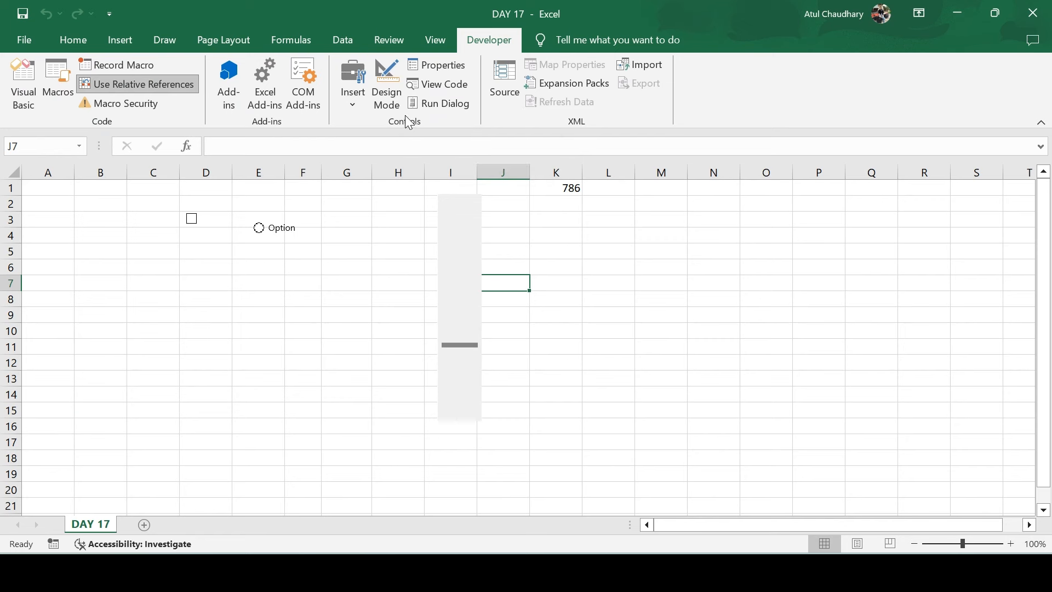
left_click(386, 94)
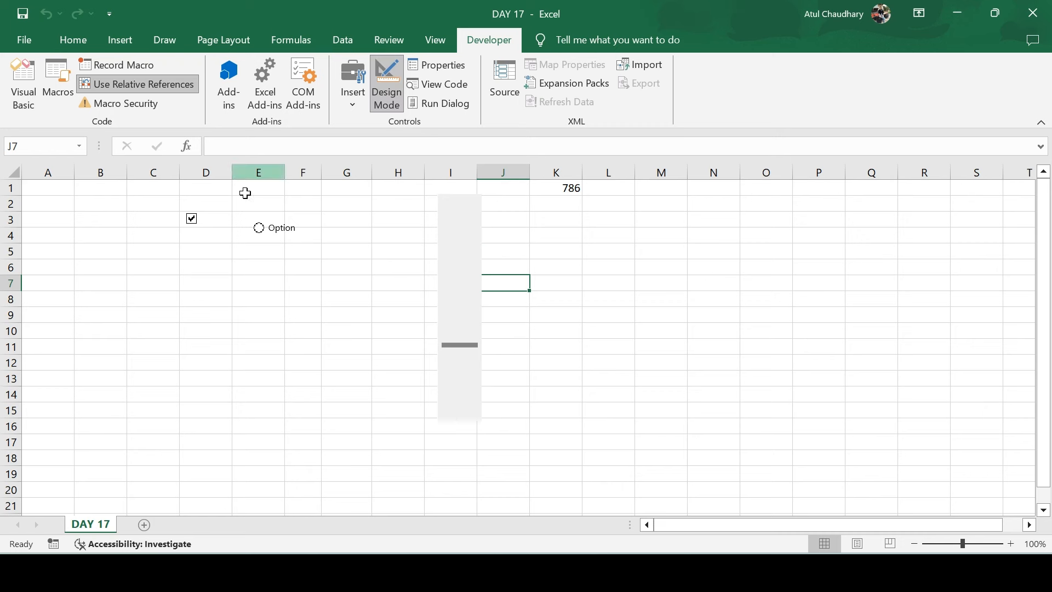
Assign Macro6 to the check box on the DAY 17 sheet
right_click(191, 221)
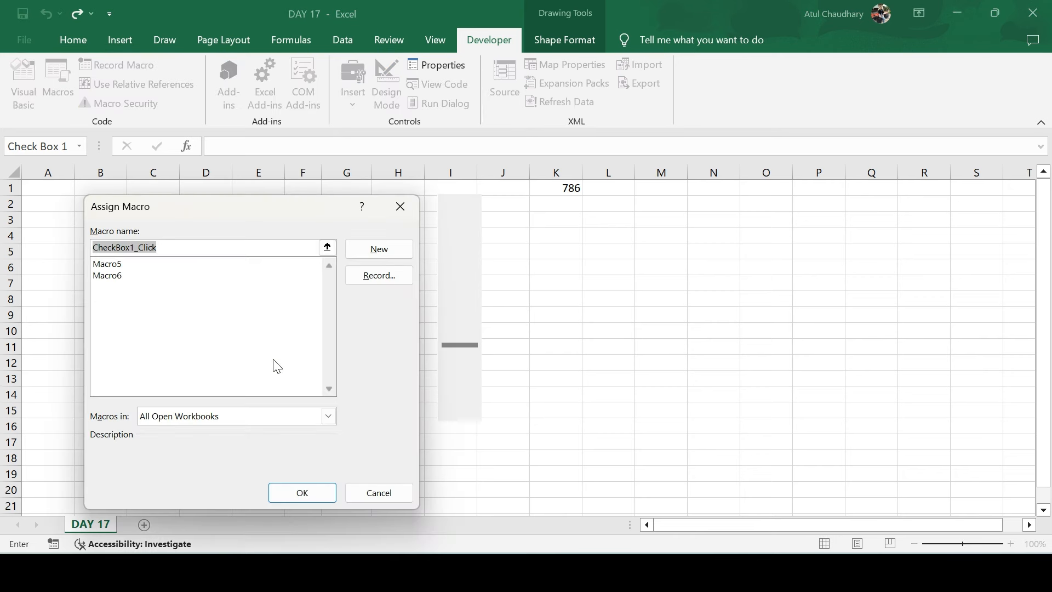
left_click(108, 277)
left_click(303, 492)
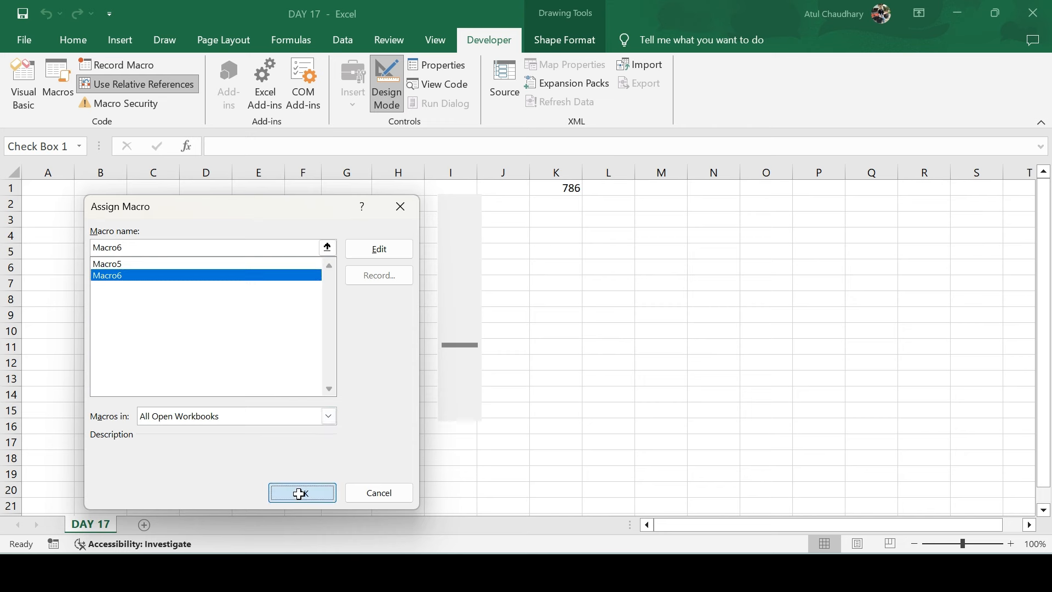
left_click(573, 307)
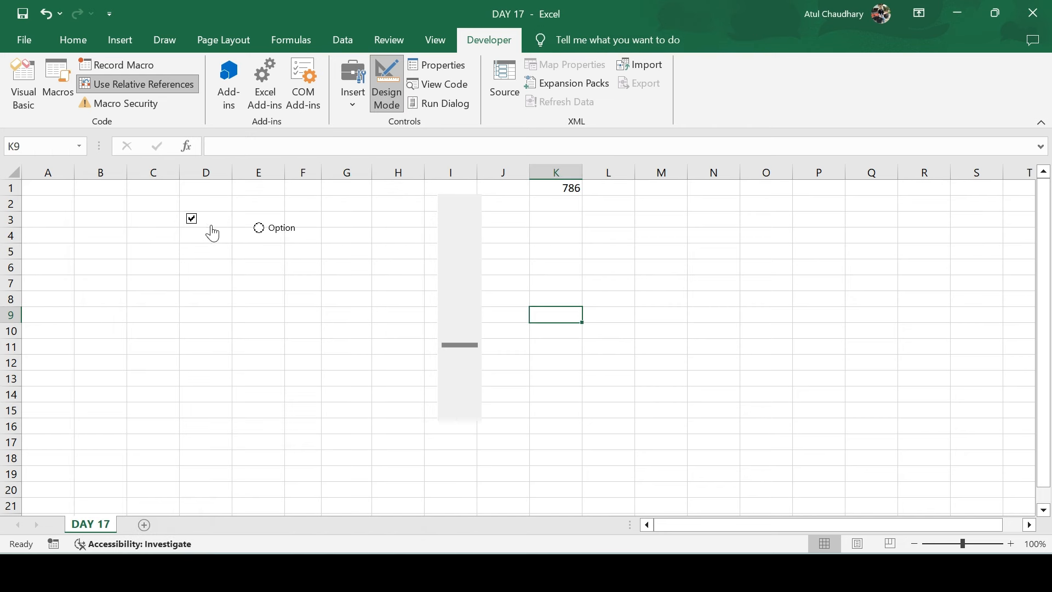
Run the check box macro on K9, undo it, then fill K6:K14 yellow
left_click(190, 221)
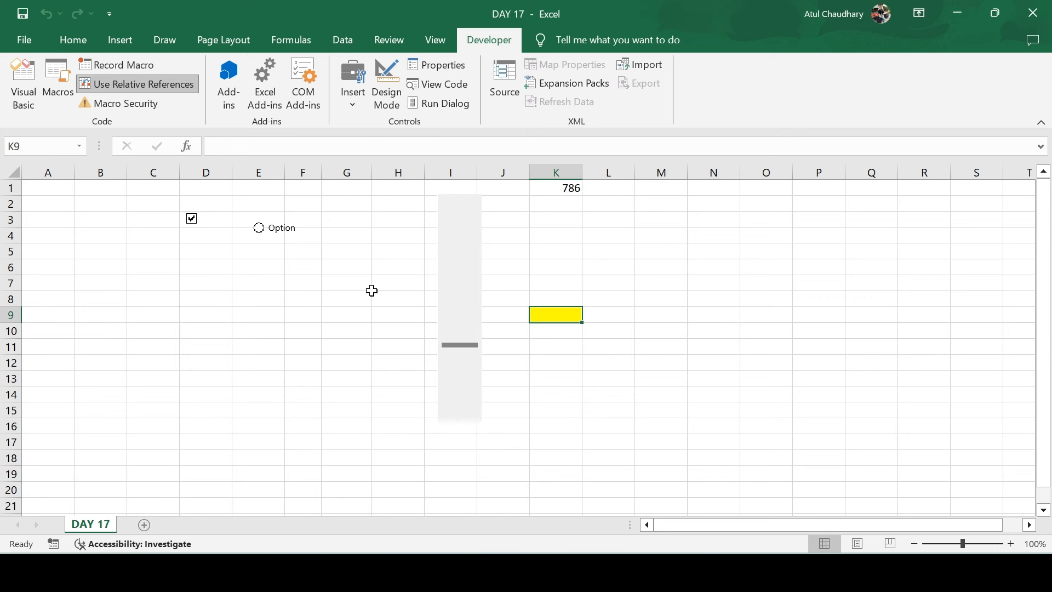
left_click_drag(550, 269, 564, 392)
key("alt+e")
key("a")
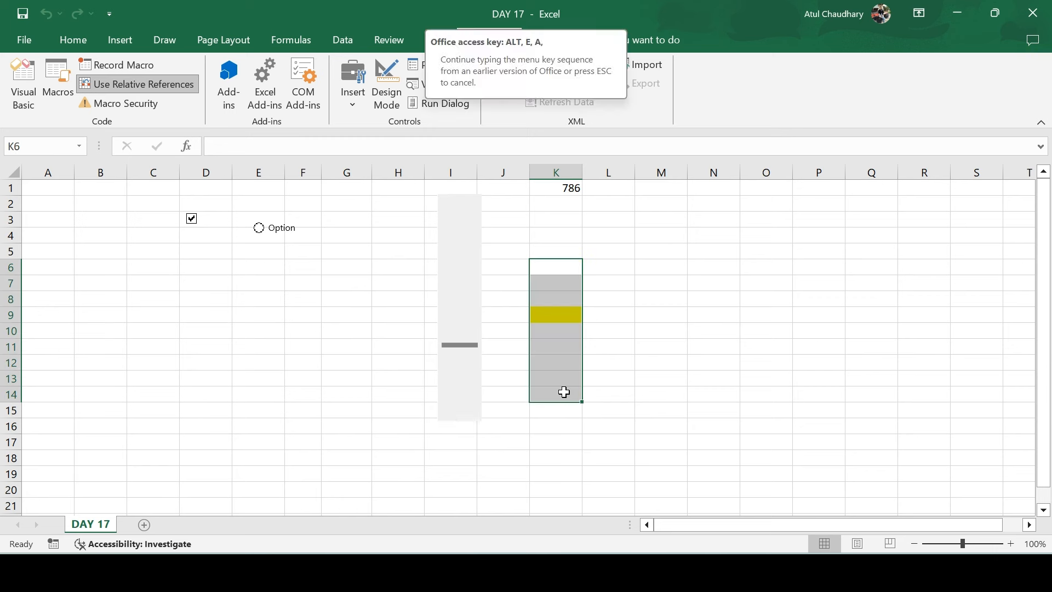
key("a")
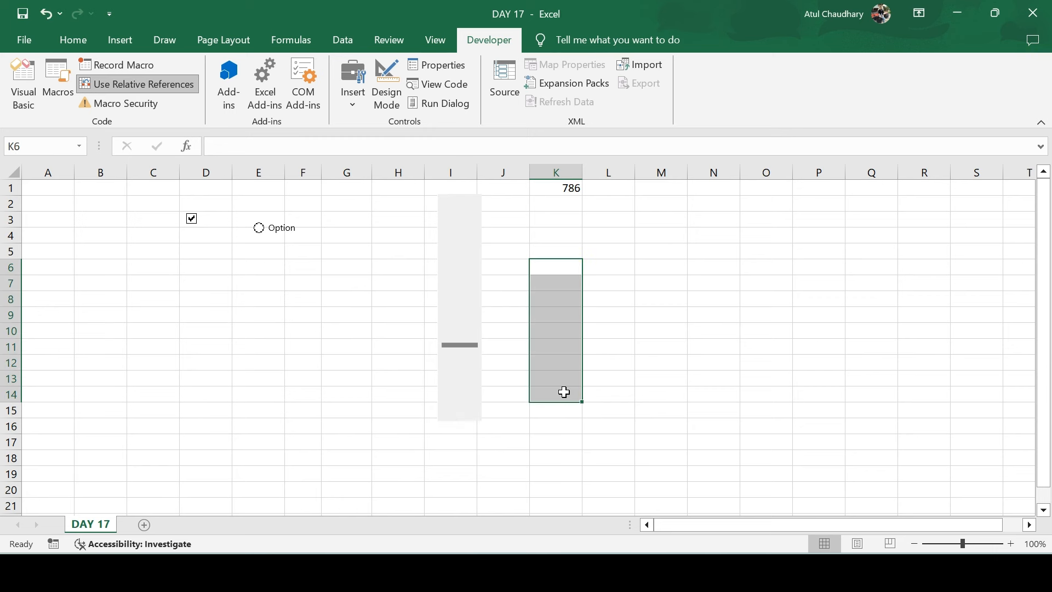
left_click(193, 220)
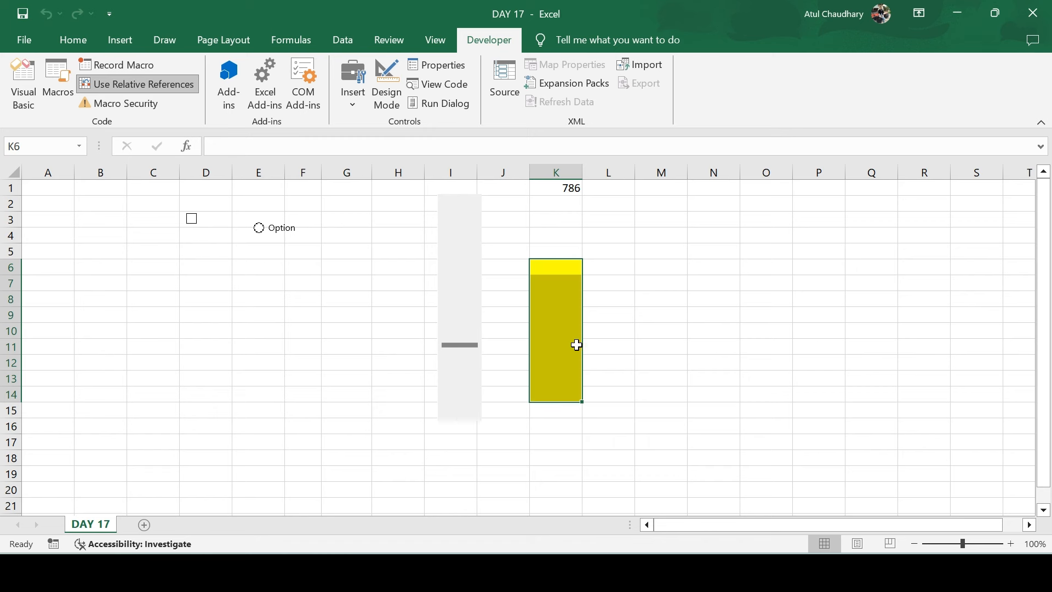
left_click(671, 311)
left_click_drag(565, 267, 564, 393)
left_click(531, 251)
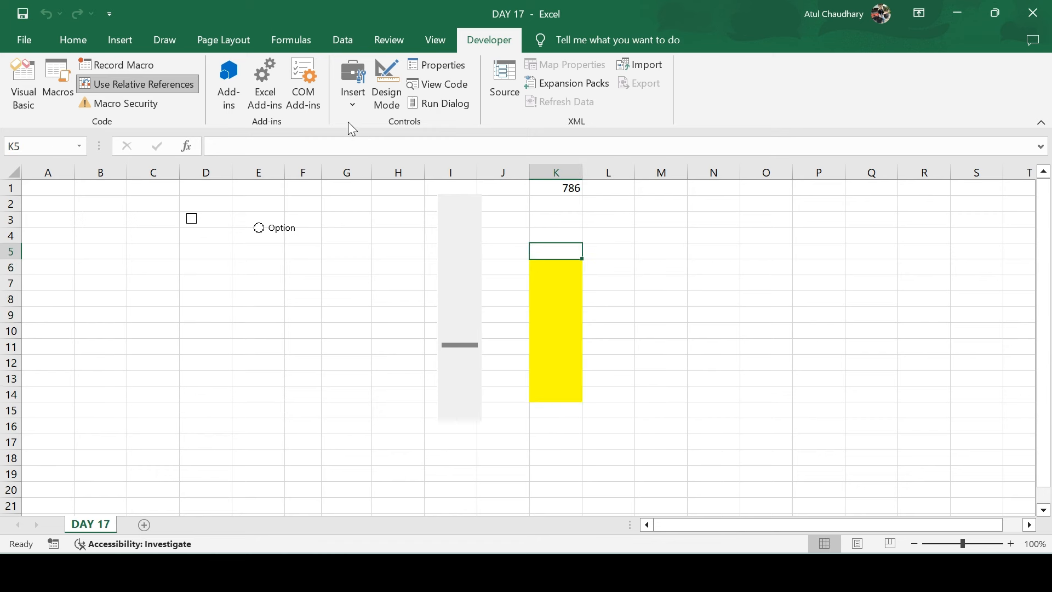
Browse the form controls gallery and select cells around the scroll bar
left_click(351, 104)
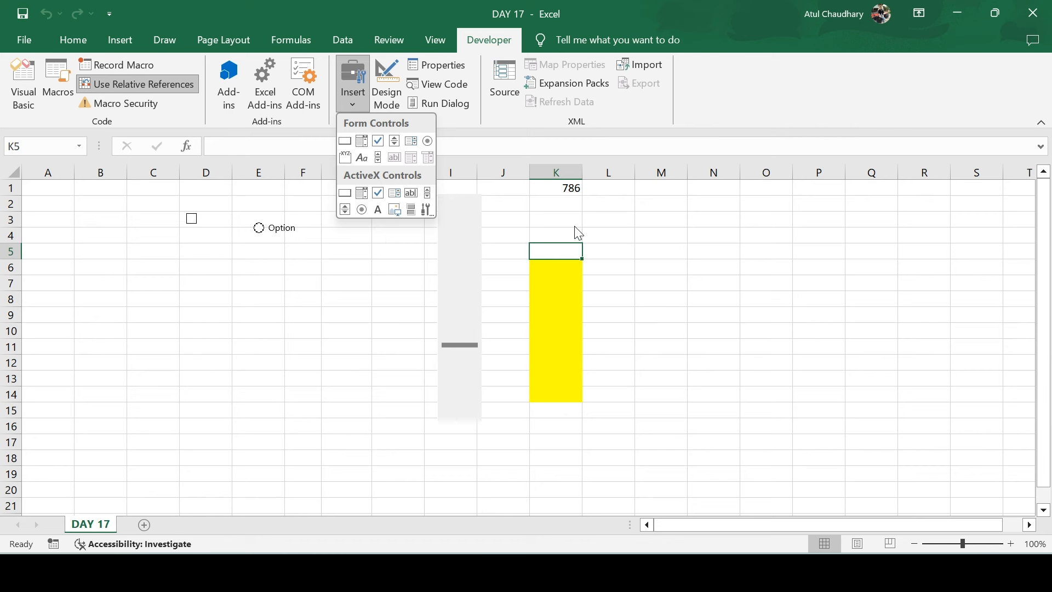
left_click(385, 289)
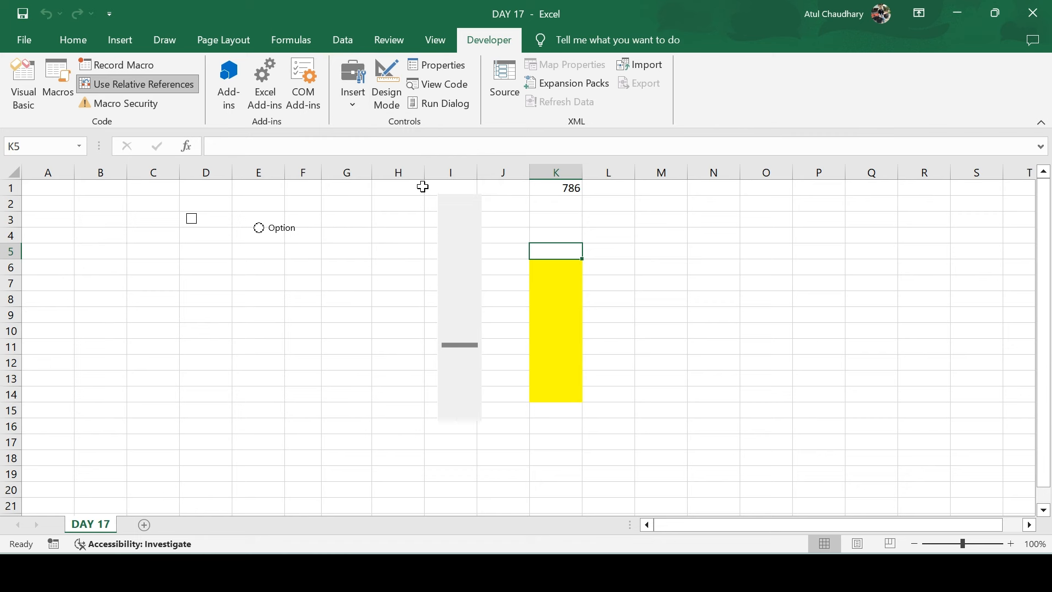
left_click_drag(423, 184, 589, 442)
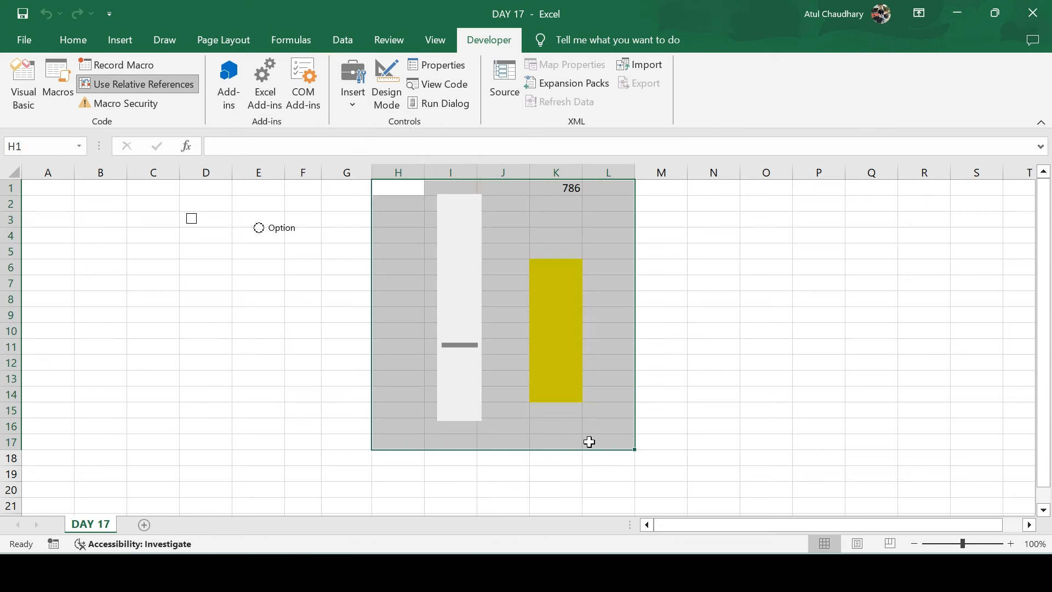
left_click(258, 302)
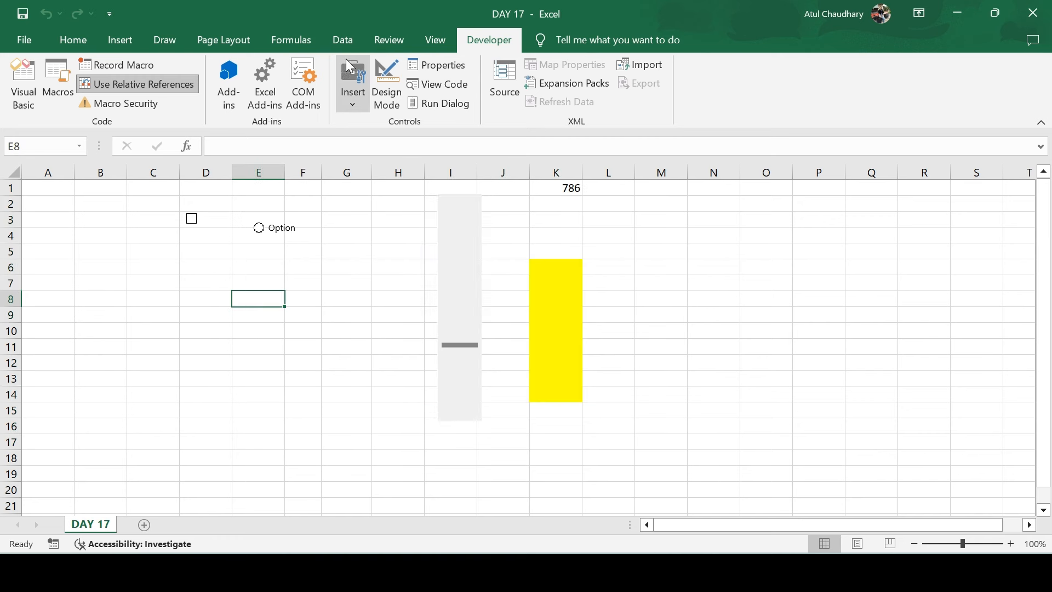
Draw a form-control group box across F5 to H11
left_click(352, 106)
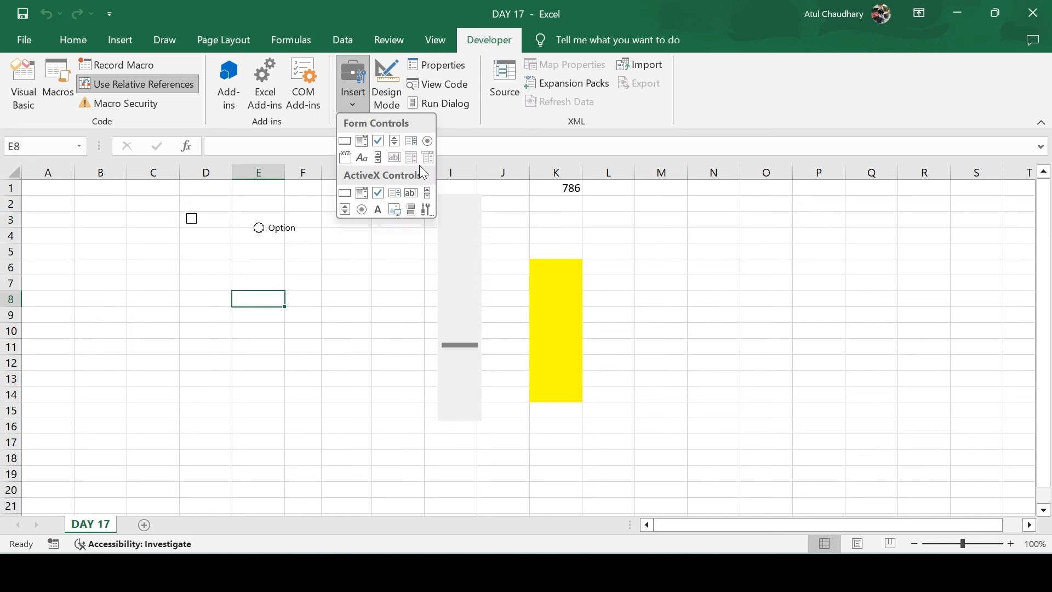
left_click(346, 158)
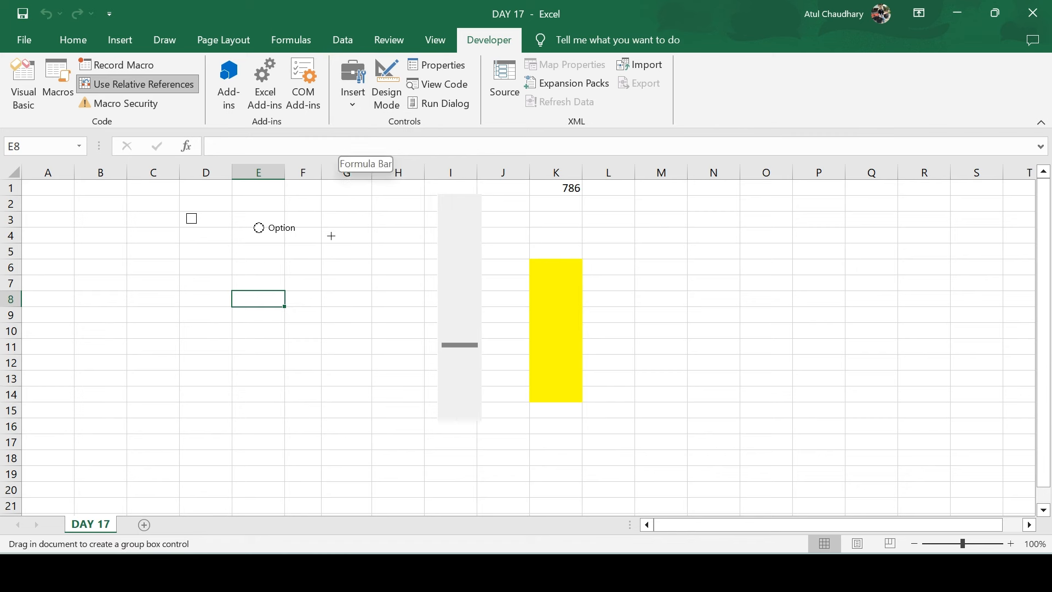
left_click_drag(310, 245, 393, 345)
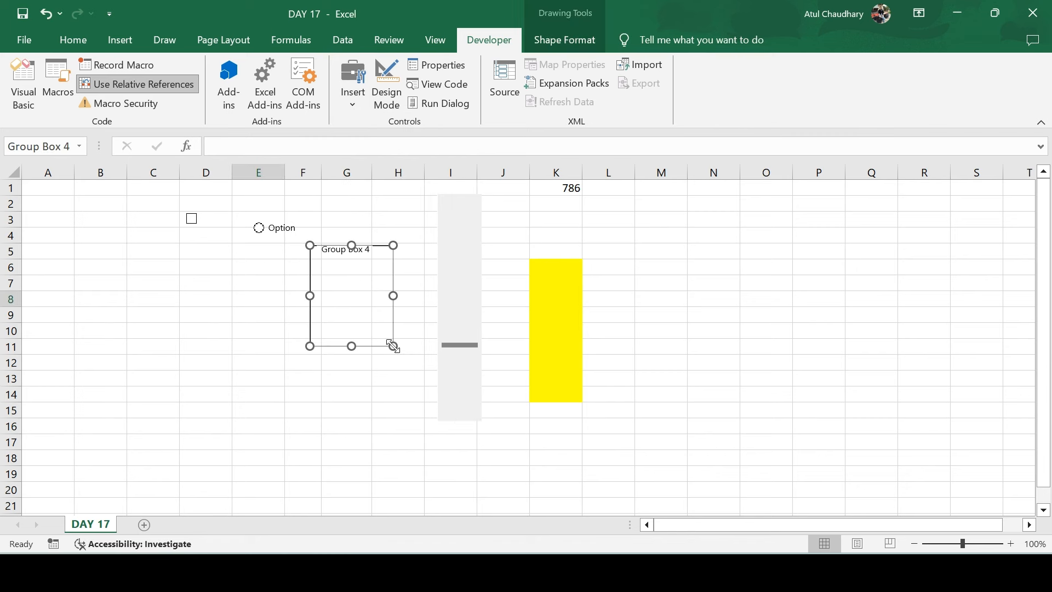
left_click(400, 219)
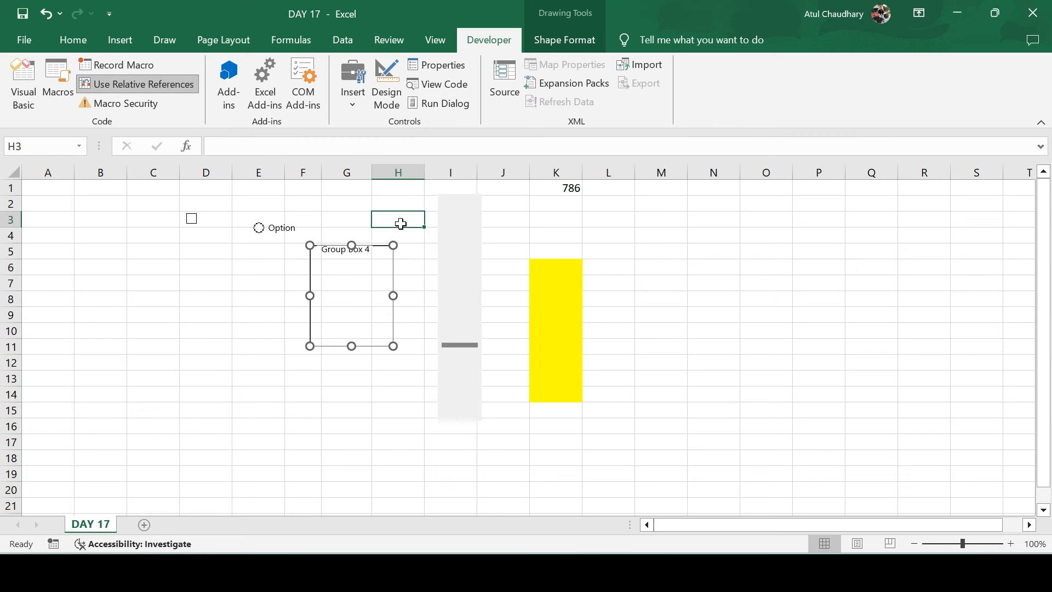
Cancel a stray entry in G7 and move the empty E7:H8 block to B7:E8
left_click(345, 280)
type("jchdlkdjclkdj")
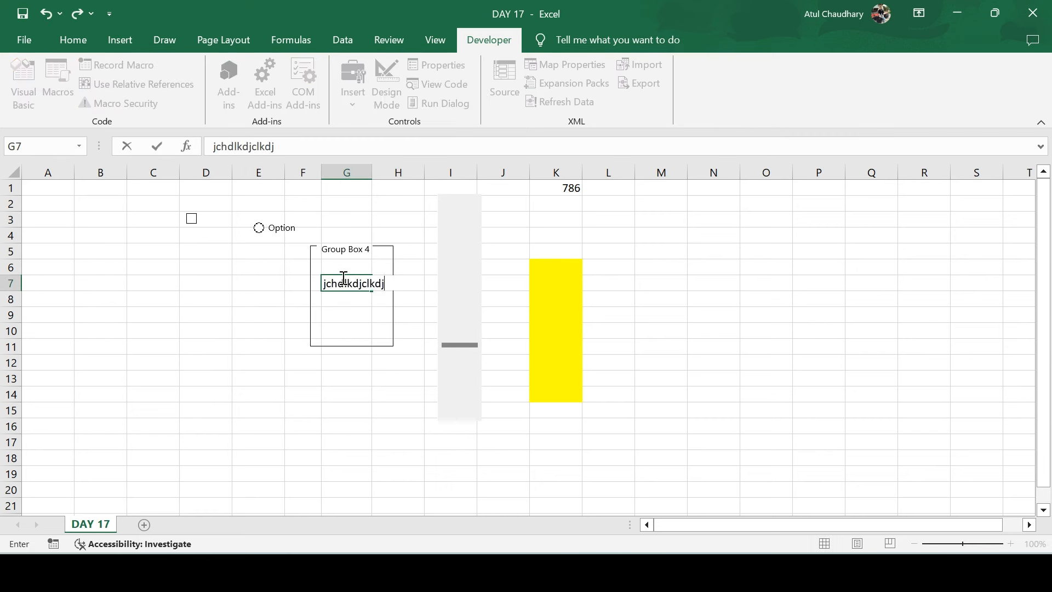
key("Escape")
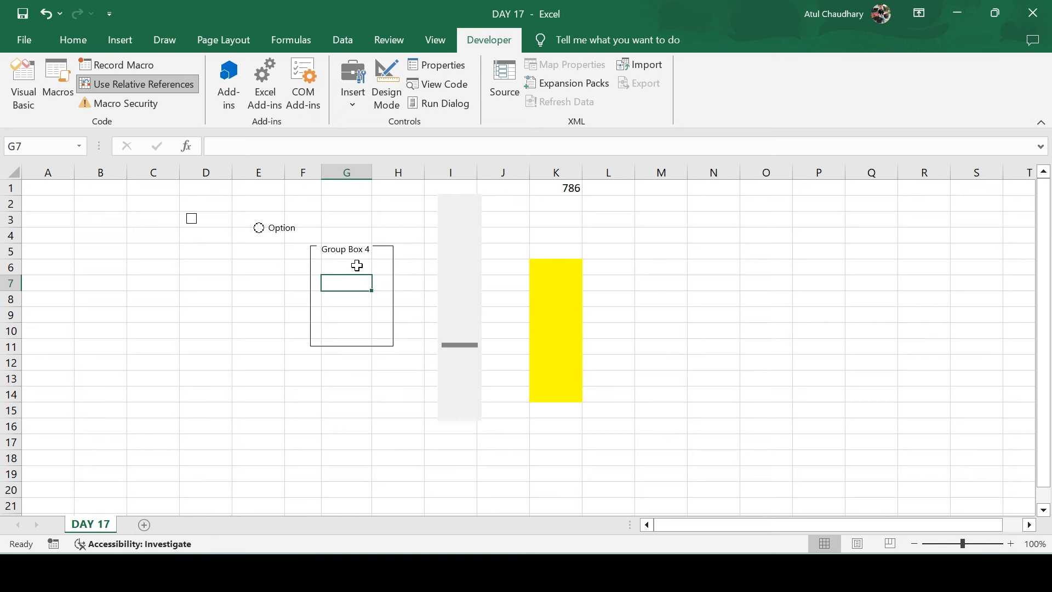
left_click(362, 305)
left_click(404, 425)
left_click_drag(382, 300, 292, 290)
right_click(370, 278)
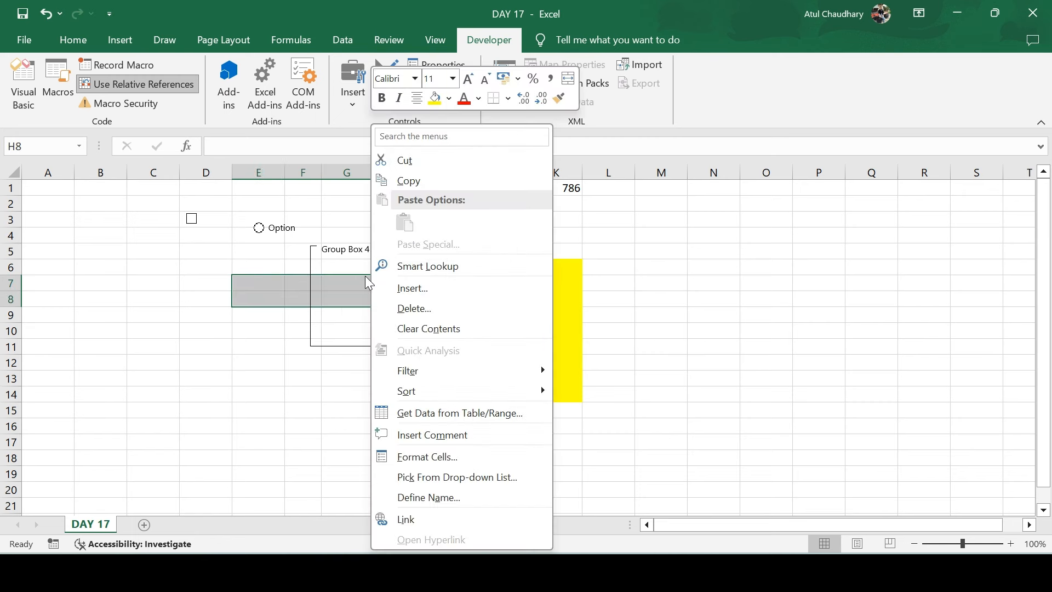
key("Escape")
left_click(346, 256)
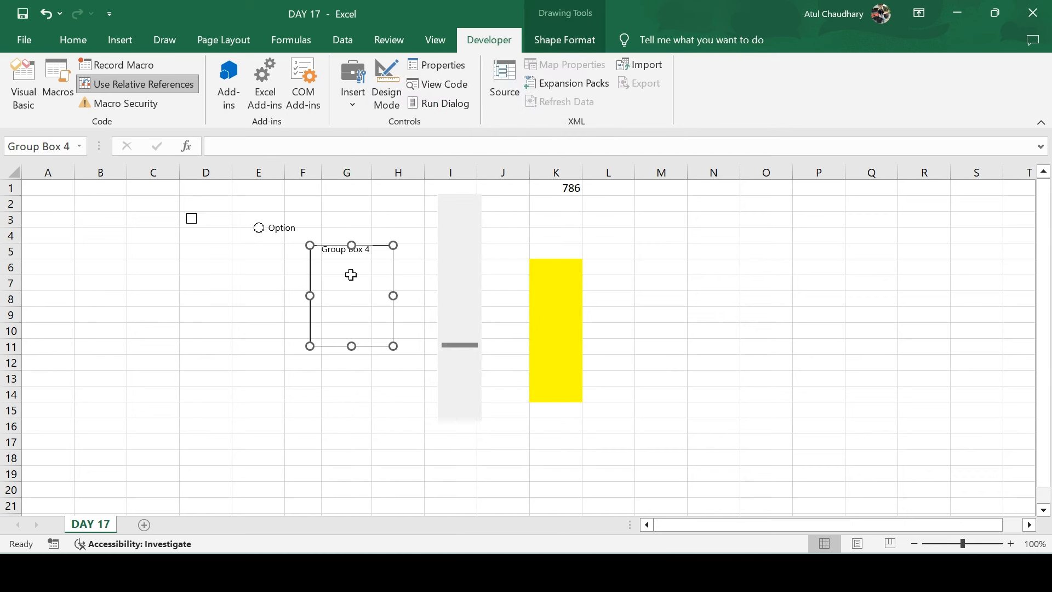
left_click_drag(350, 273, 212, 286)
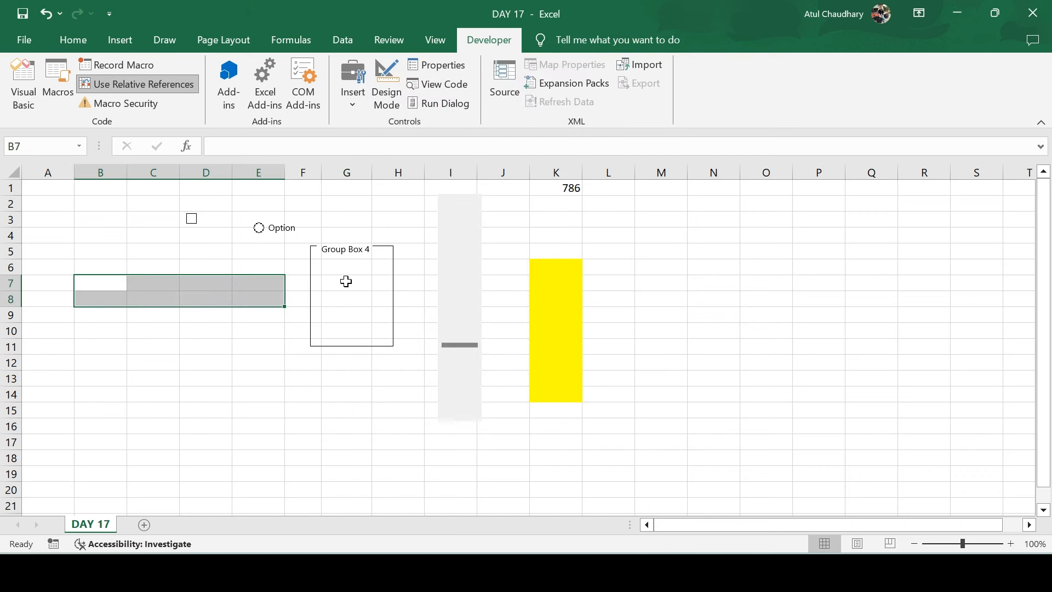
left_click(343, 185)
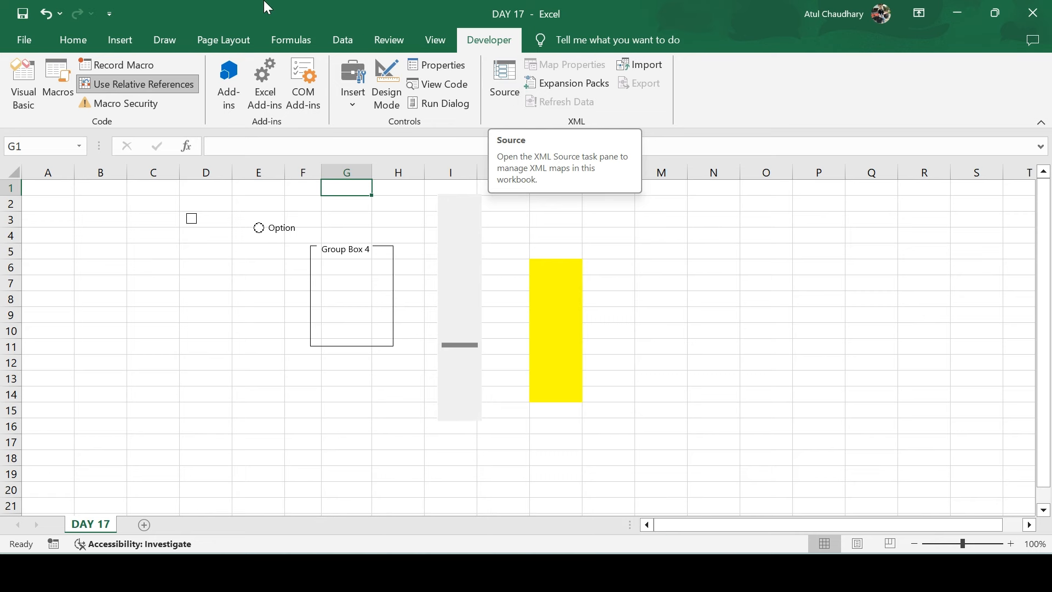
left_click(127, 42)
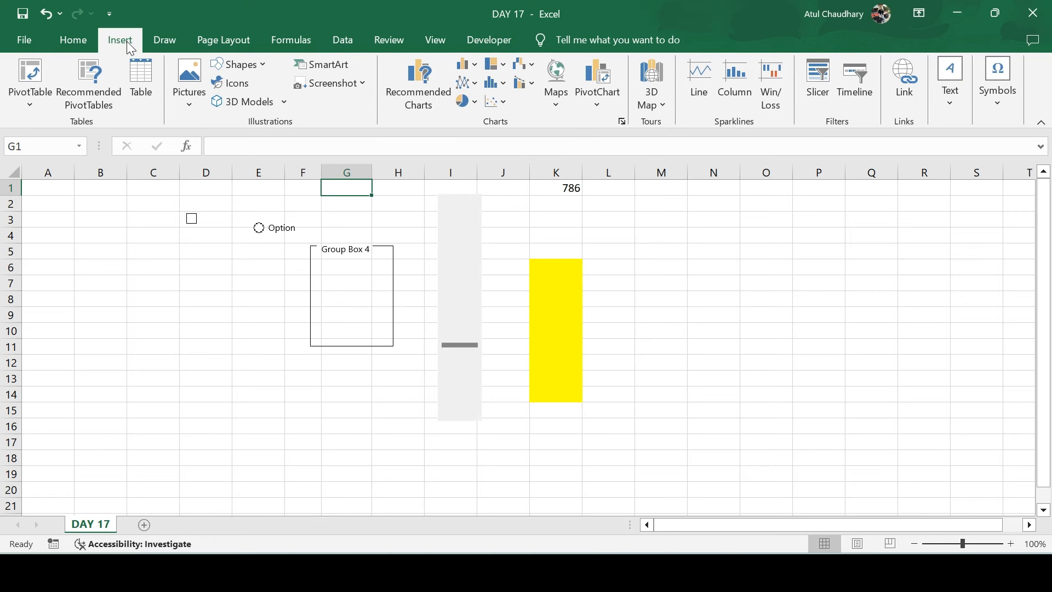
left_click(347, 40)
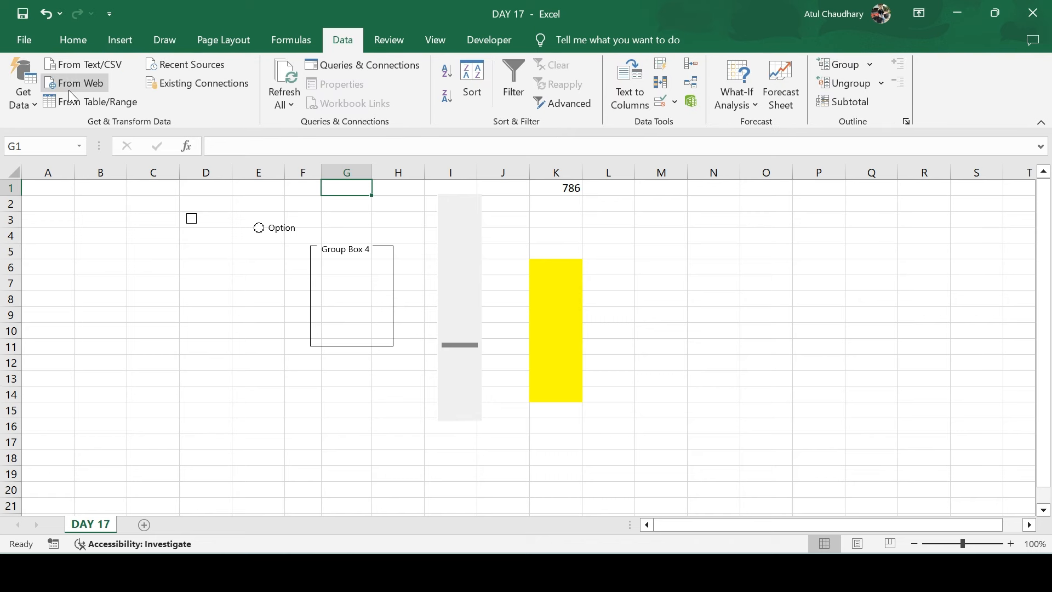
left_click(487, 43)
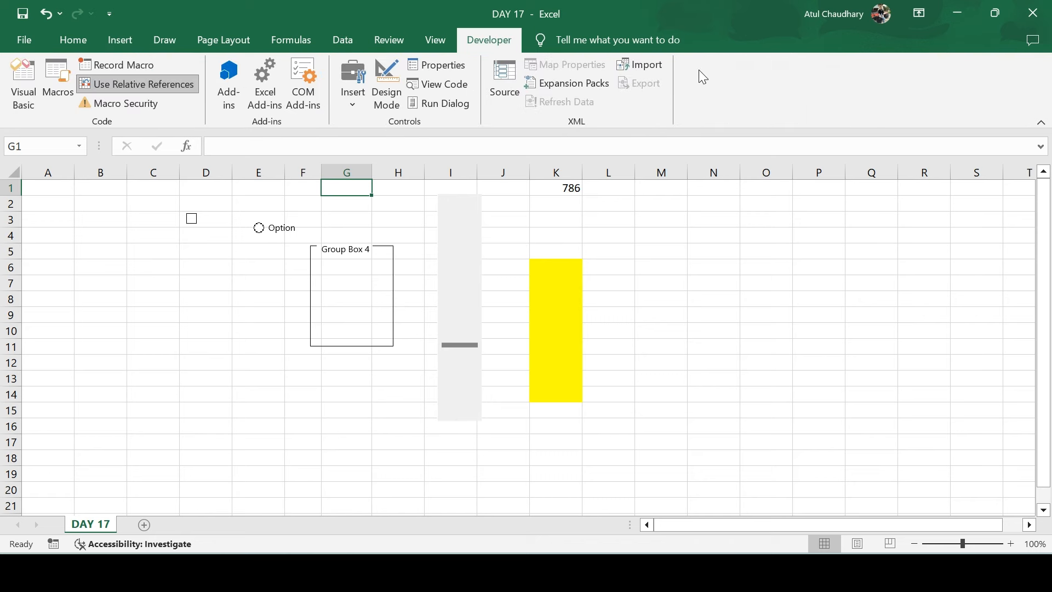
left_click(650, 70)
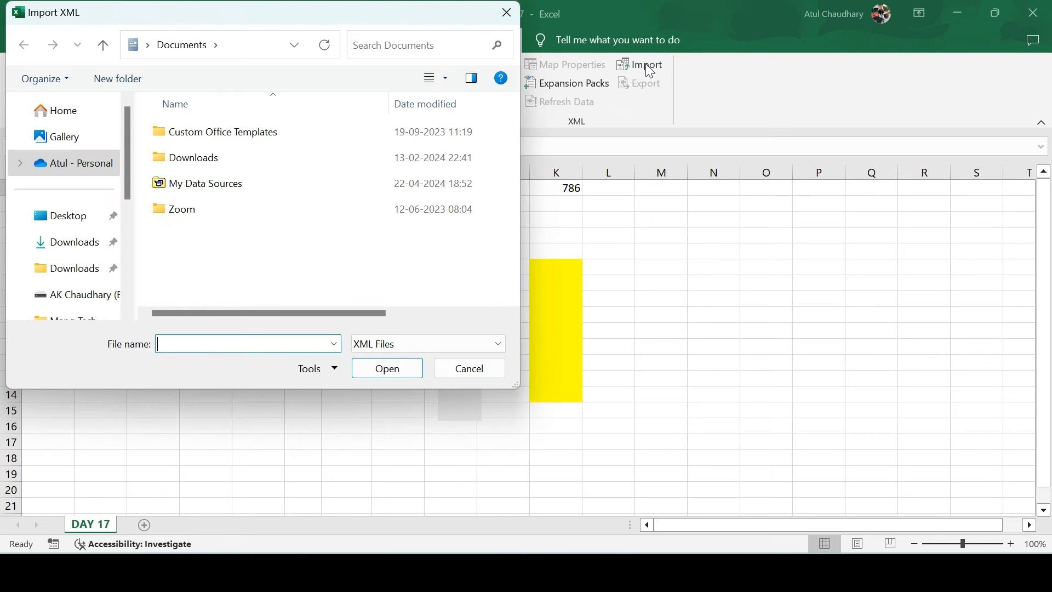
key("Escape")
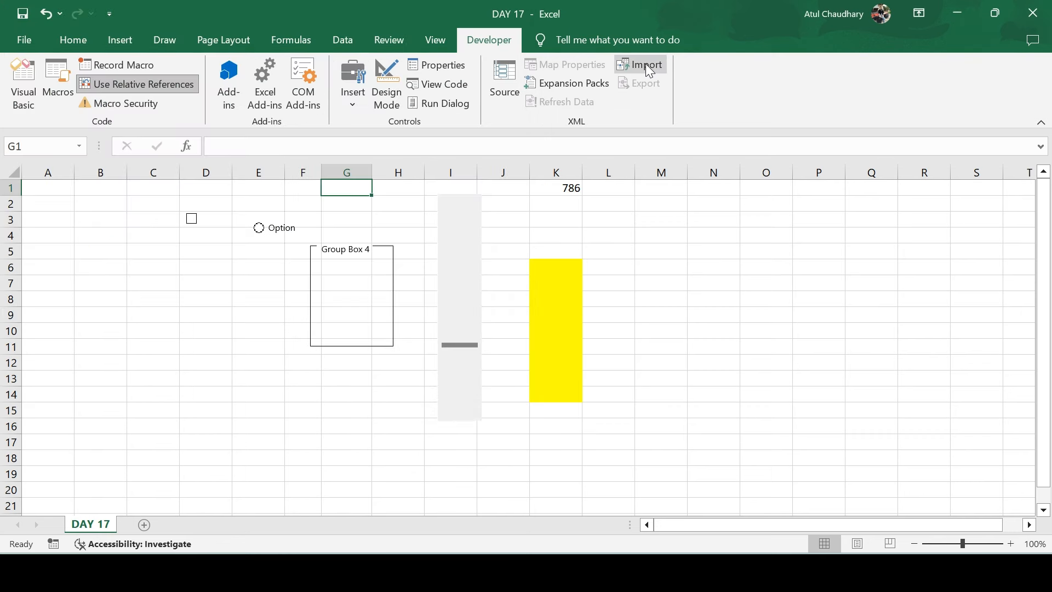
left_click(506, 84)
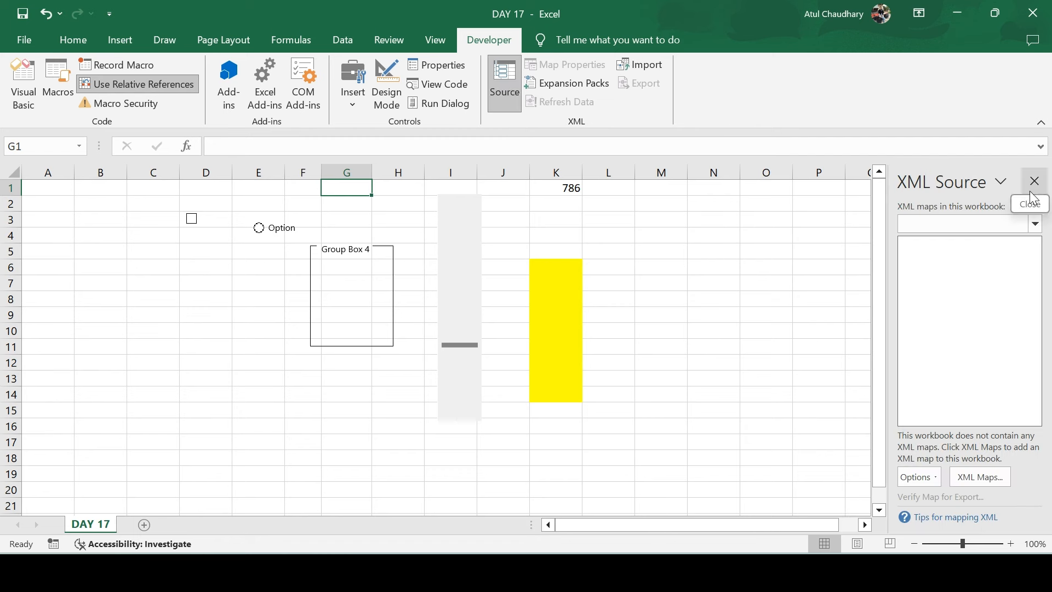
left_click(1035, 181)
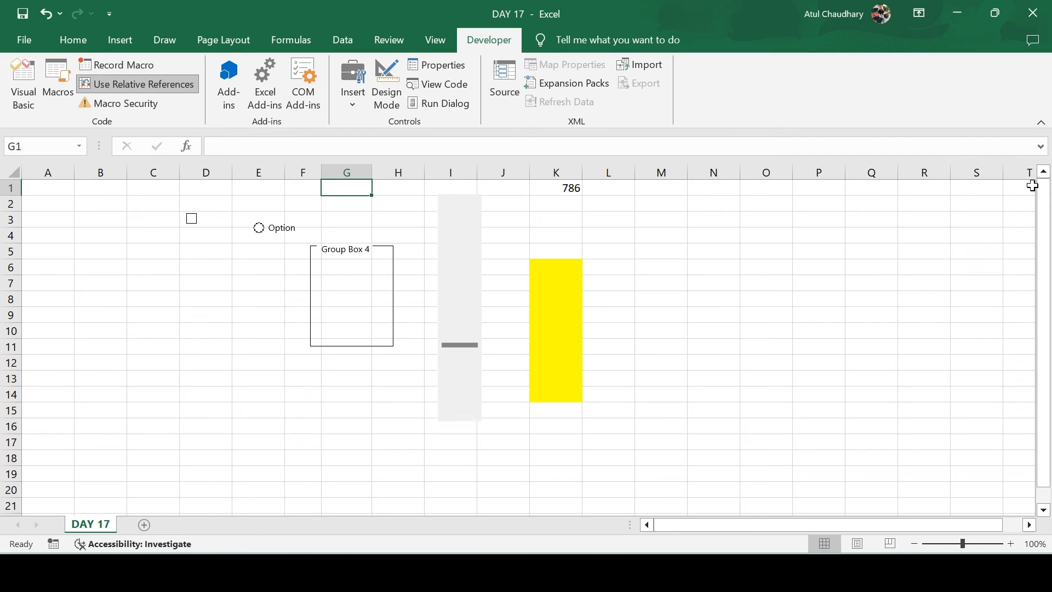
left_click(545, 215)
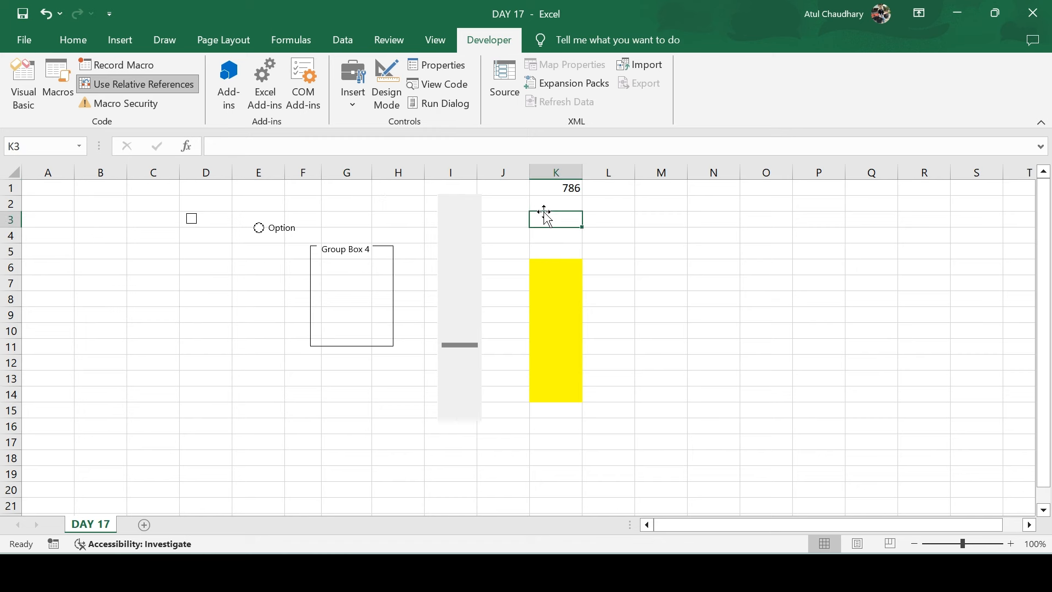